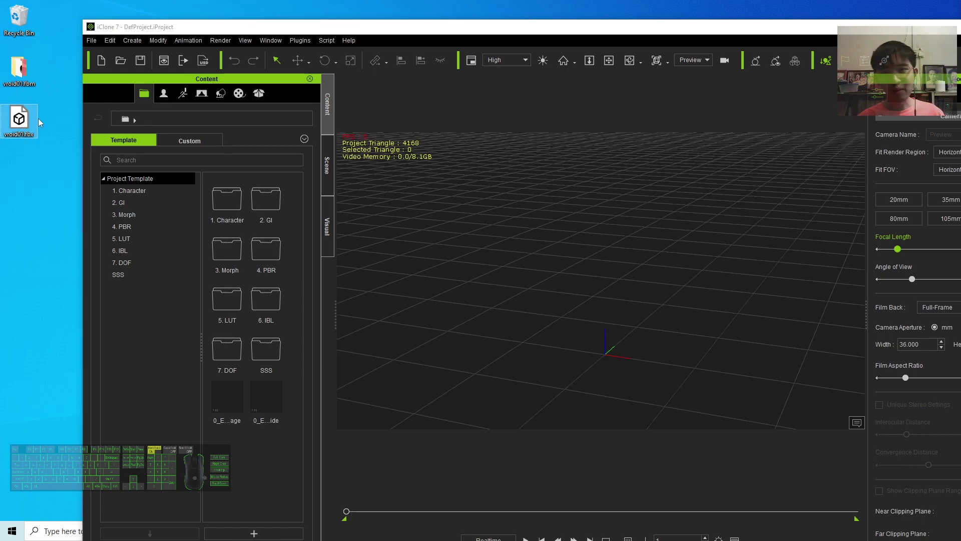
- Clear iClone off the desktop and switch to iClone 3DXchange 7, with its window placed beside the desktop files
drag(575, 32, 526, 6)
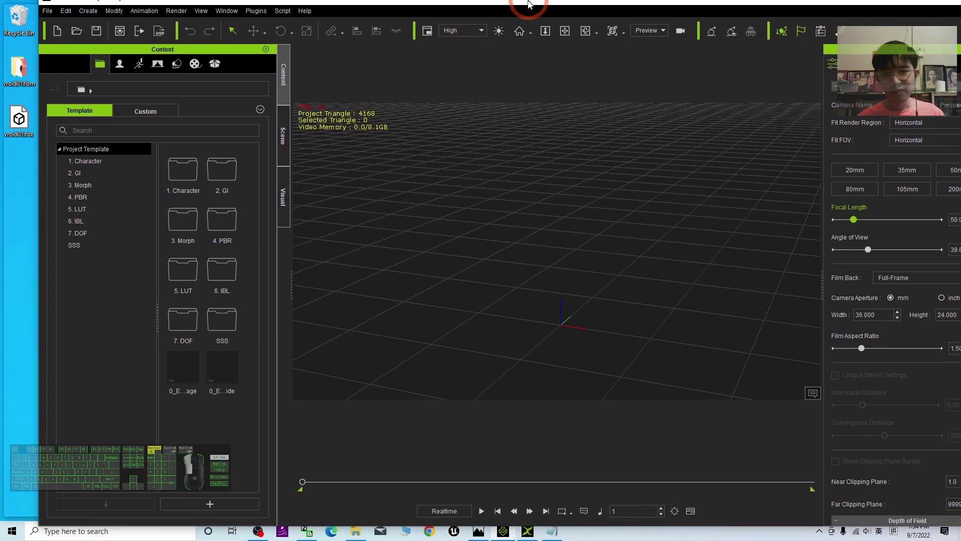
click(896, 5)
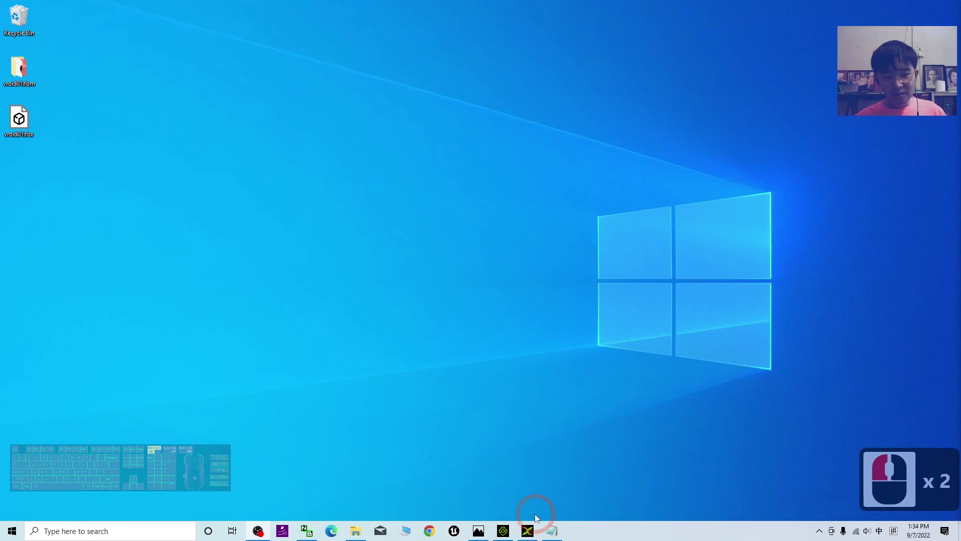
click(528, 531)
drag(353, 5, 474, 40)
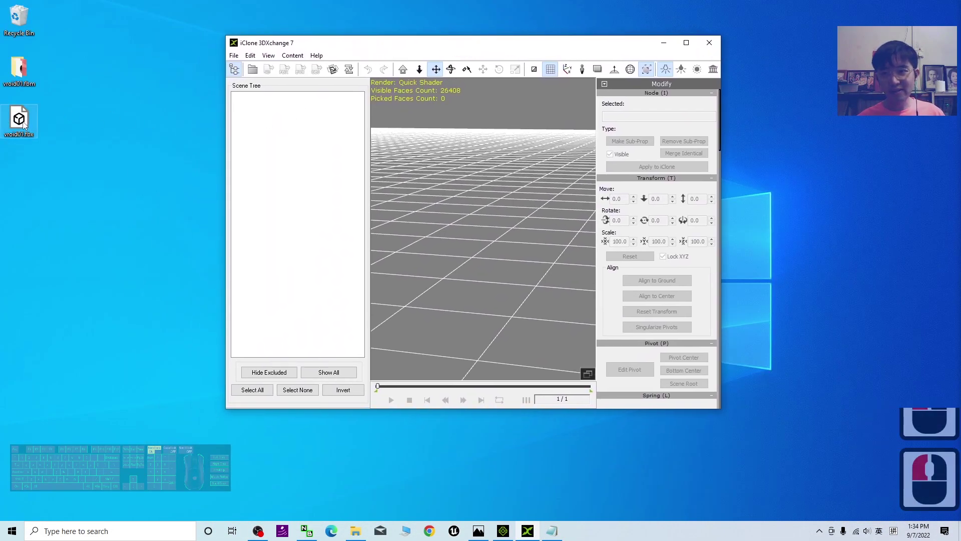
- Import vroid01.fbx from the desktop into 3DXchange with the default FBX options, and maximize the window
drag(20, 122, 475, 270)
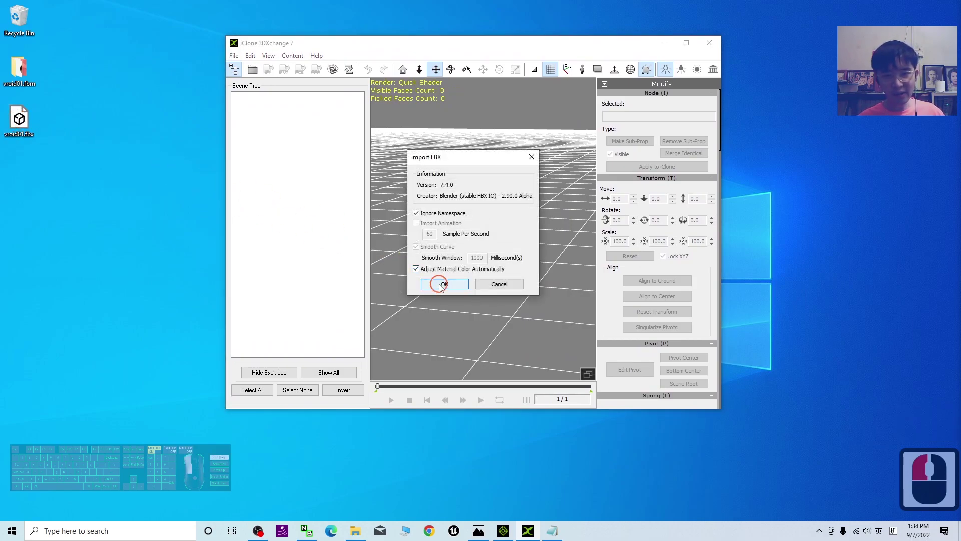
click(440, 284)
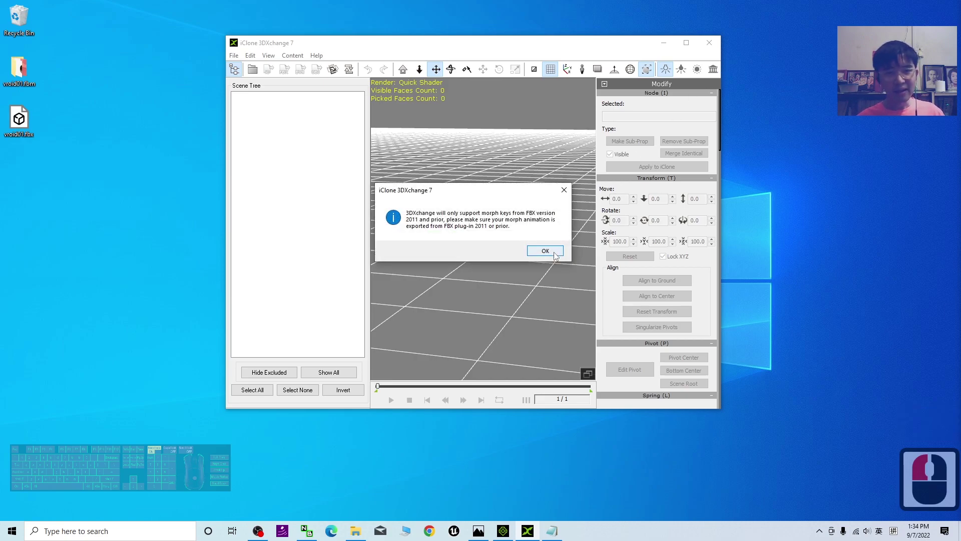
click(554, 253)
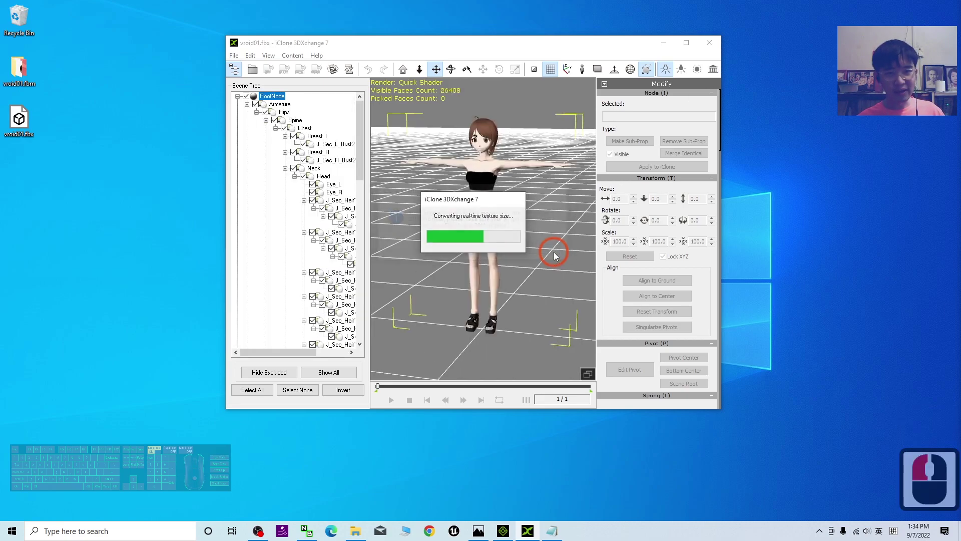
click(688, 44)
- Preview the Fcl_ALL_Neutral and Fcl_ALL_Angry face morphs on a close-up of the character's head
scroll(538, 183, up, 5)
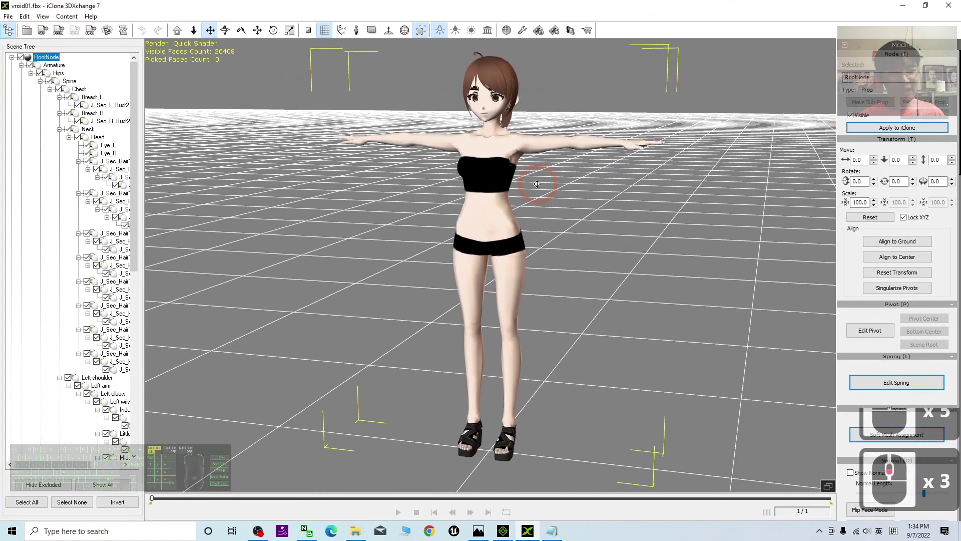
drag(958, 119, 958, 236)
scroll(880, 183, down, 10)
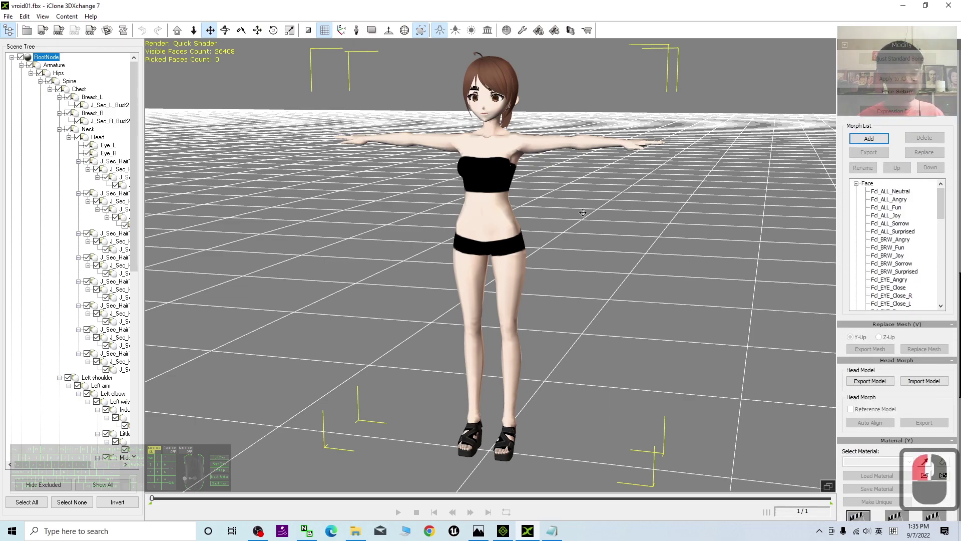
scroll(582, 171, up, 3)
key(x)
drag(573, 122, 553, 323)
scroll(553, 323, up, 3)
right_drag(554, 322, 863, 256)
click(893, 193)
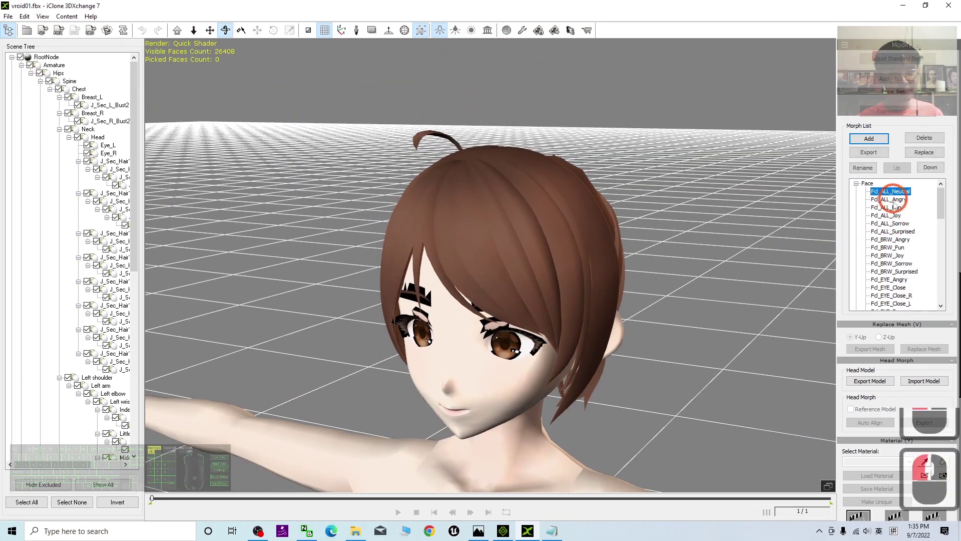
click(896, 200)
key(c)
drag(500, 290, 901, 168)
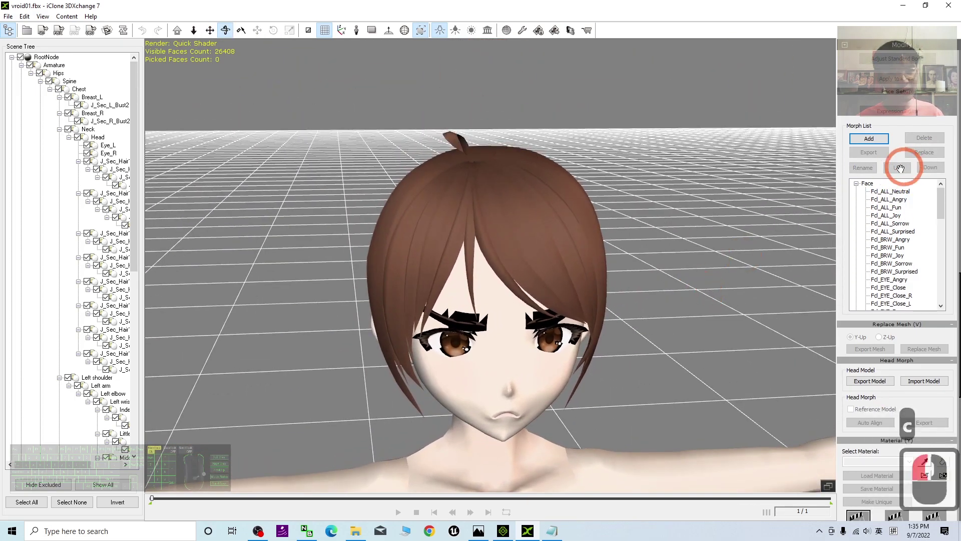
- Preview the Fcl_ALL_Fun, Joy and Surprised morphs and the Fcl_BRW_Angry, Fun and Joy brow morphs
click(890, 207)
click(887, 215)
click(891, 231)
click(890, 239)
click(886, 248)
click(887, 256)
scroll(650, 369, down, 5)
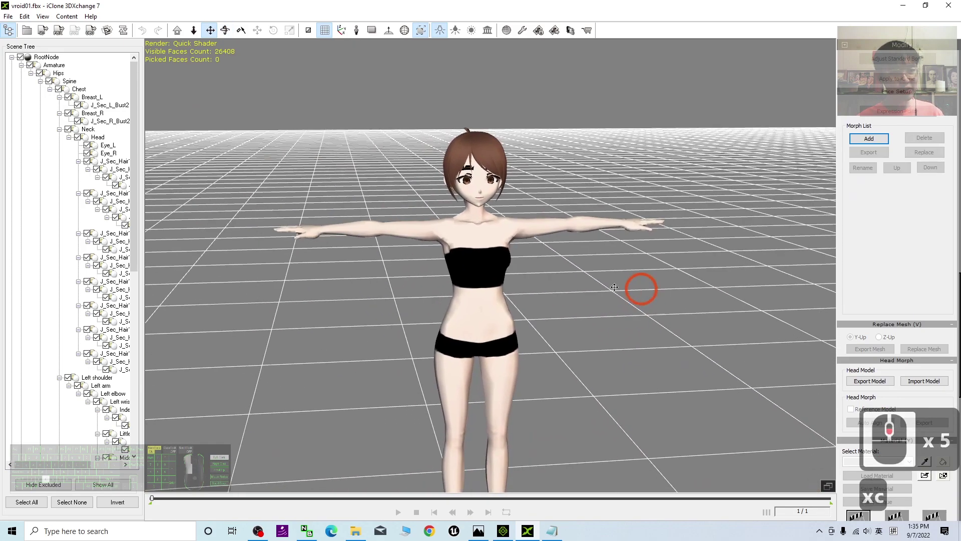
click(911, 128)
scroll(958, 104, up, 10)
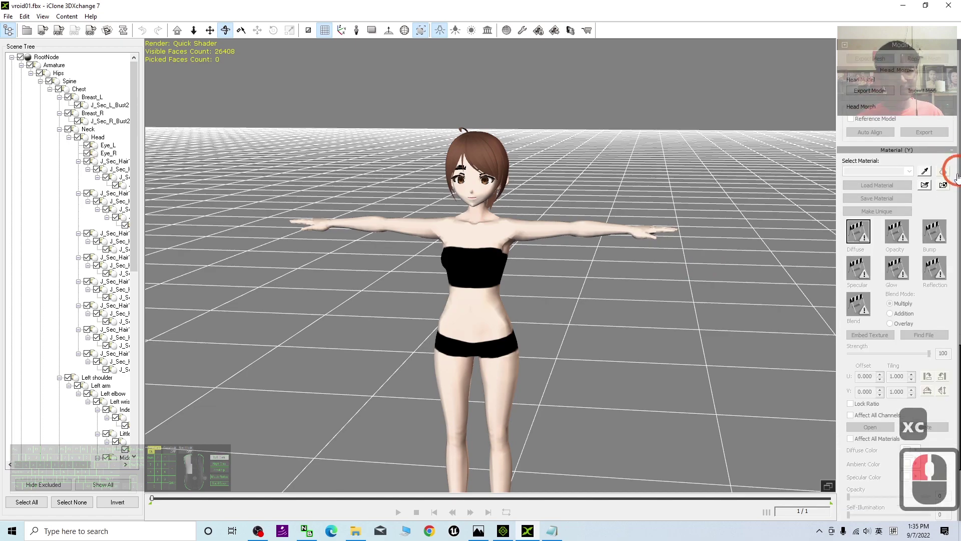
scroll(897, 320, down, 4)
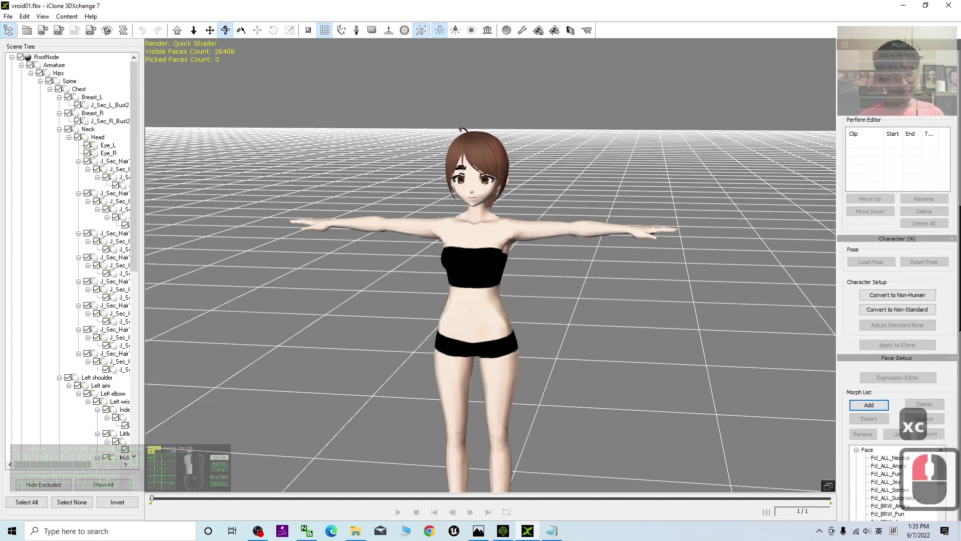
click(907, 307)
click(877, 290)
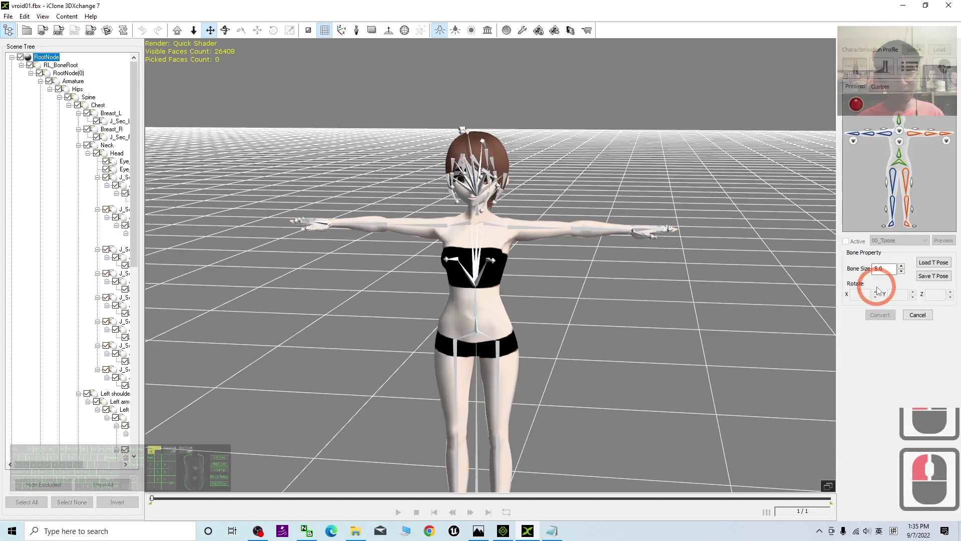
scroll(438, 173, up, 4)
key(x)
drag(534, 174, 547, 307)
key(c)
drag(557, 206, 441, 188)
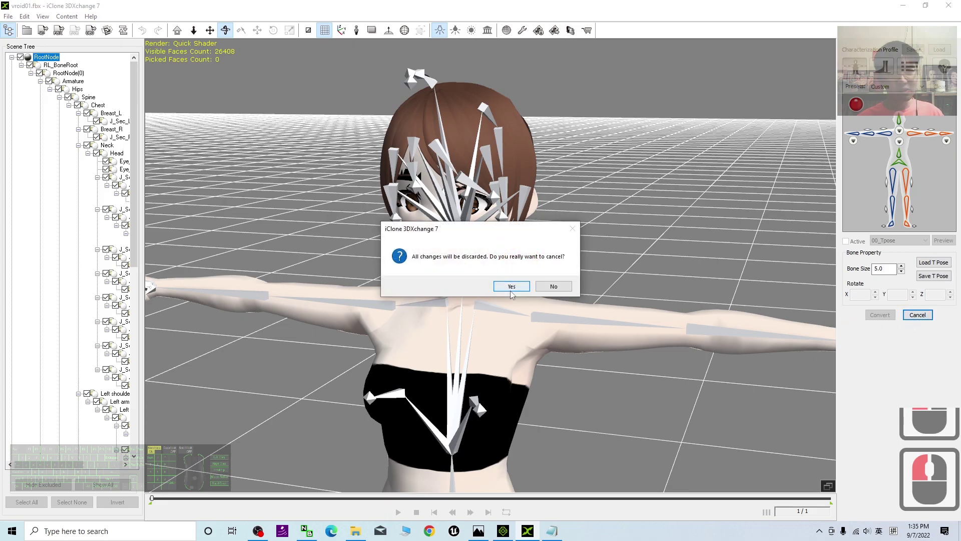
click(510, 284)
- Preview Fcl_ALL_Fun, Fcl_ALL_Joy, Fcl_BRW_Angry and a single-eye closing morph on a close-up of the face
click(874, 328)
scroll(904, 334, down, 3)
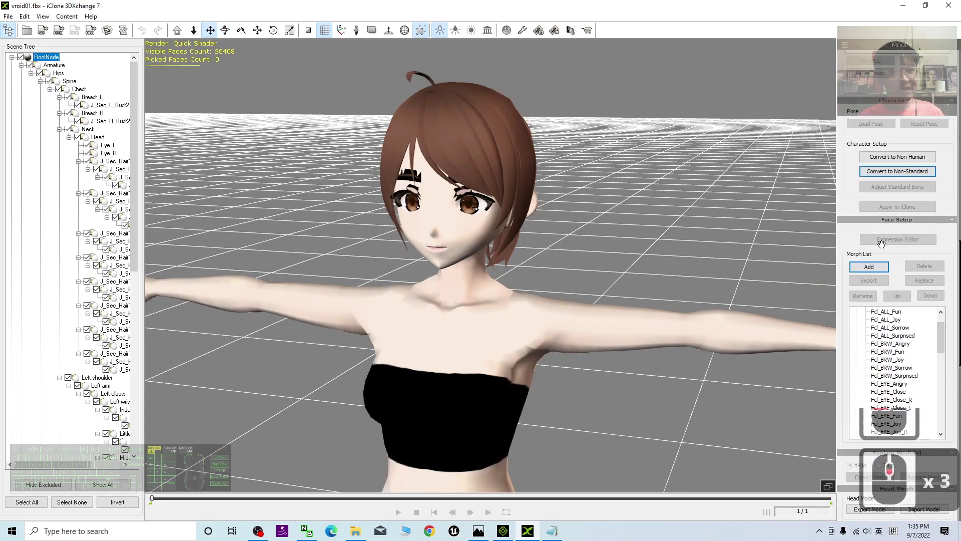
scroll(581, 209, up, 2)
key(x)
drag(547, 236, 572, 374)
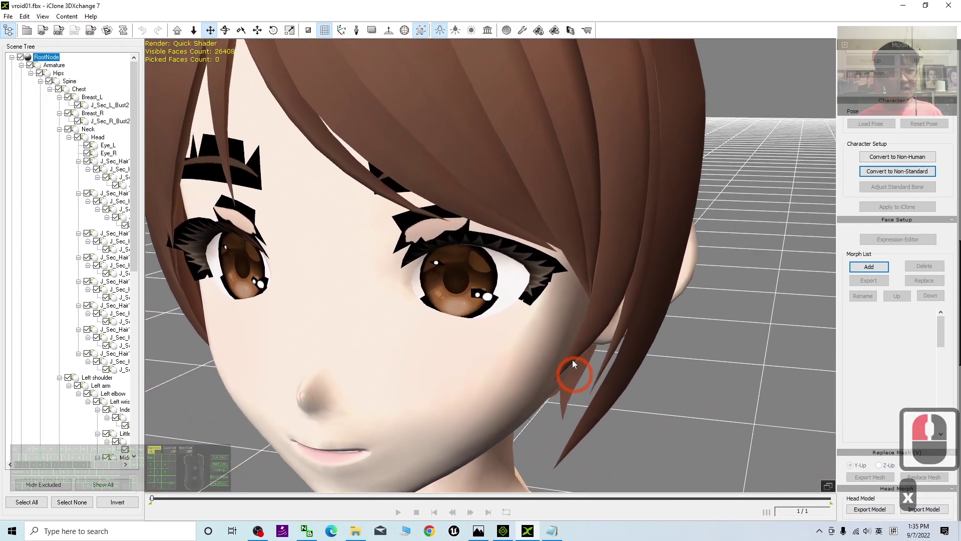
click(889, 336)
click(888, 345)
click(888, 368)
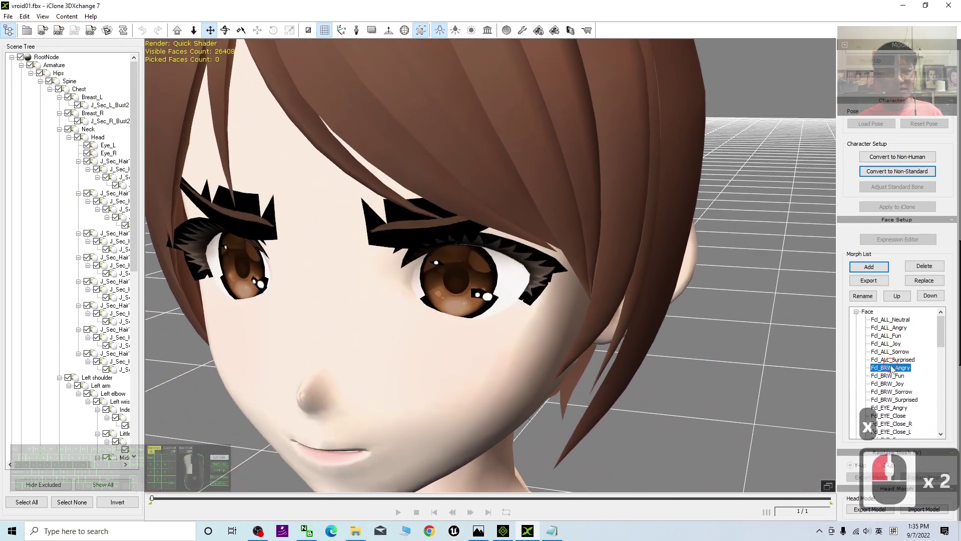
scroll(890, 371, down, 2)
click(887, 353)
scroll(885, 352, down, 7)
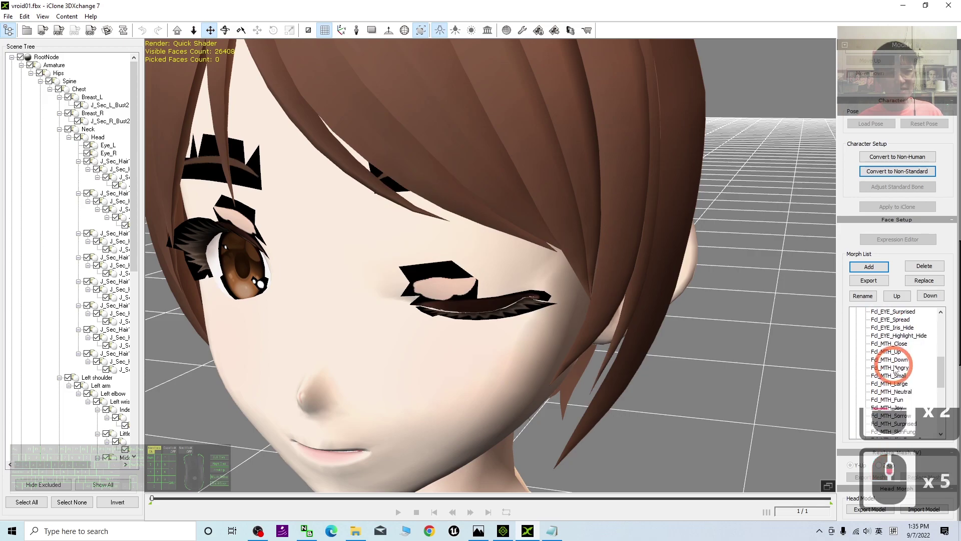
- Preview several further face morphs from the Morph List on the character's face, ending with the whole figure in view
click(458, 261)
scroll(503, 261, down, 3)
key(c)
drag(503, 265, 600, 293)
click(887, 368)
click(887, 351)
click(887, 335)
scroll(631, 294, down, 3)
scroll(631, 295, down, 12)
scroll(605, 304, up, 5)
key(x)
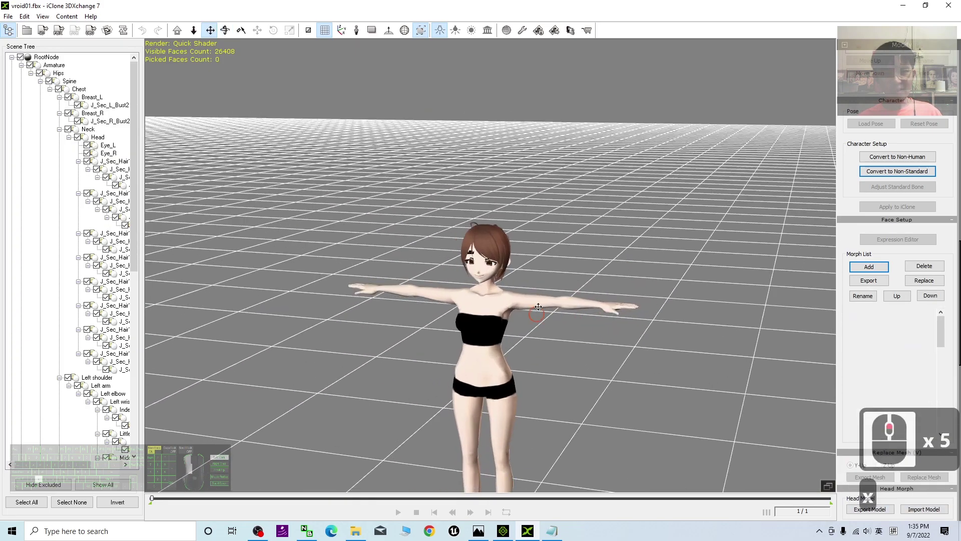
drag(544, 310, 569, 219)
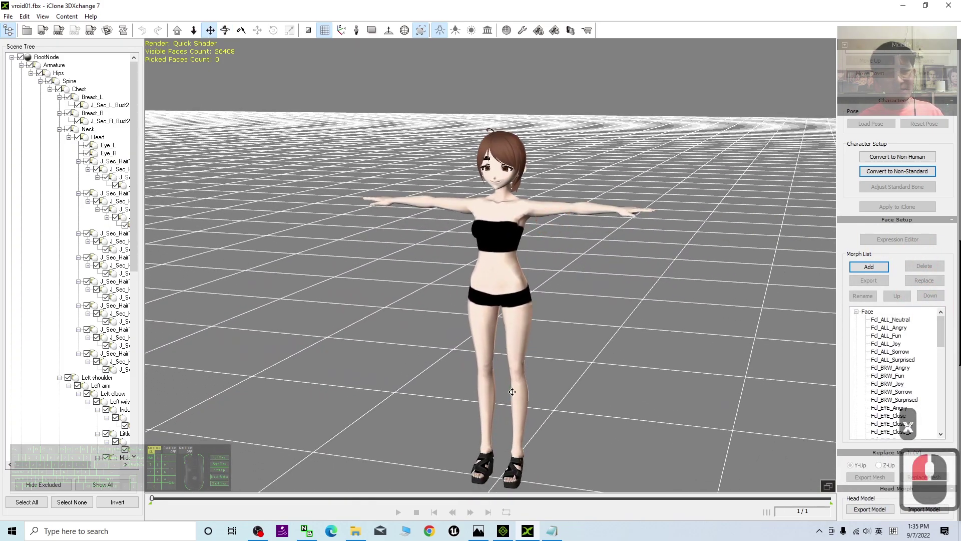
- Apply the whole character from RootNode in 3DXchange to iClone as a prop
click(504, 531)
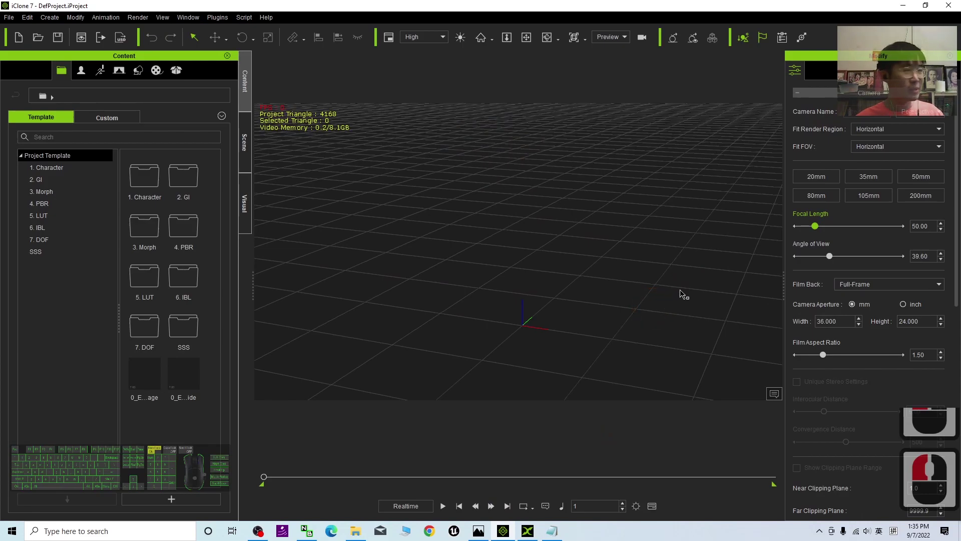
click(528, 531)
drag(957, 356, 954, 305)
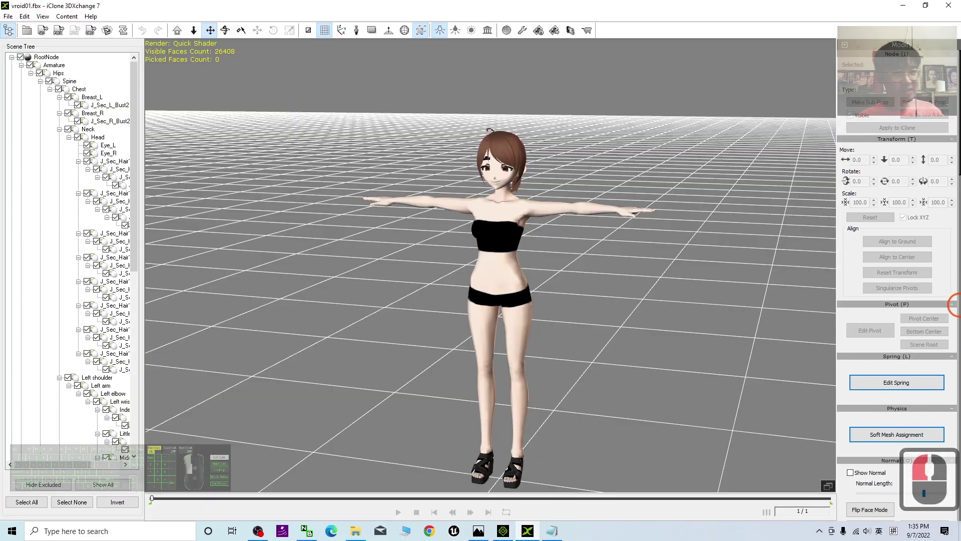
click(46, 56)
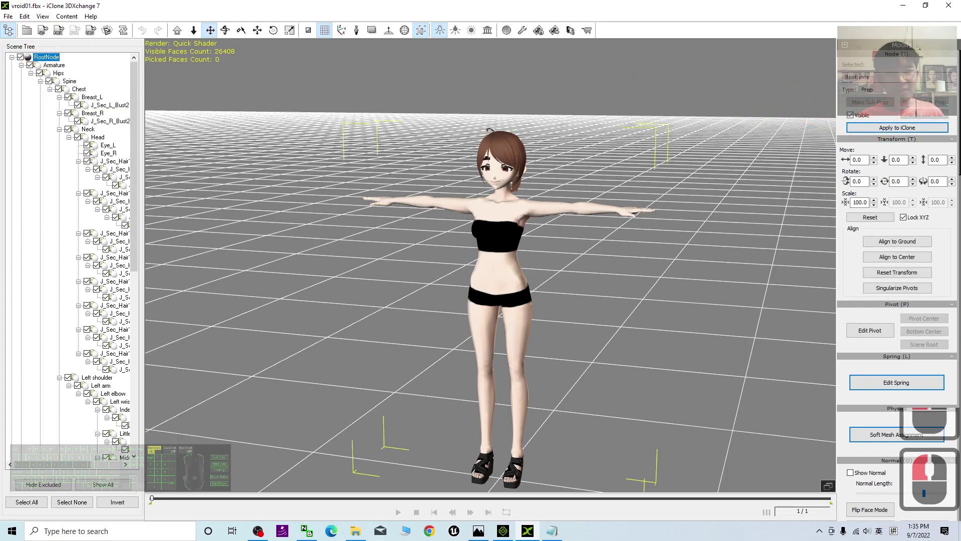
click(891, 127)
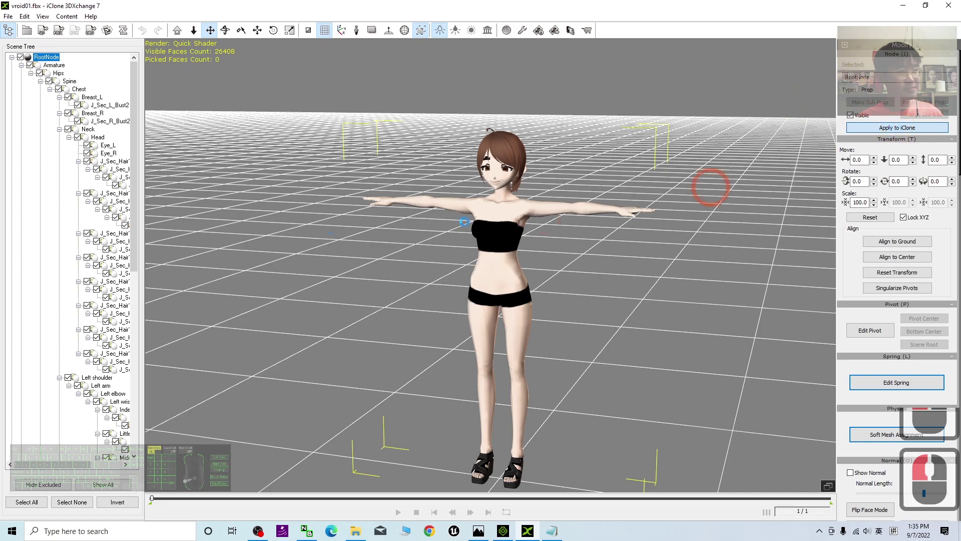
- Switch to iClone, check the Morph Animator for the imported prop's morphs, and close it
click(502, 530)
click(562, 195)
scroll(640, 168, up, 6)
click(815, 72)
click(837, 157)
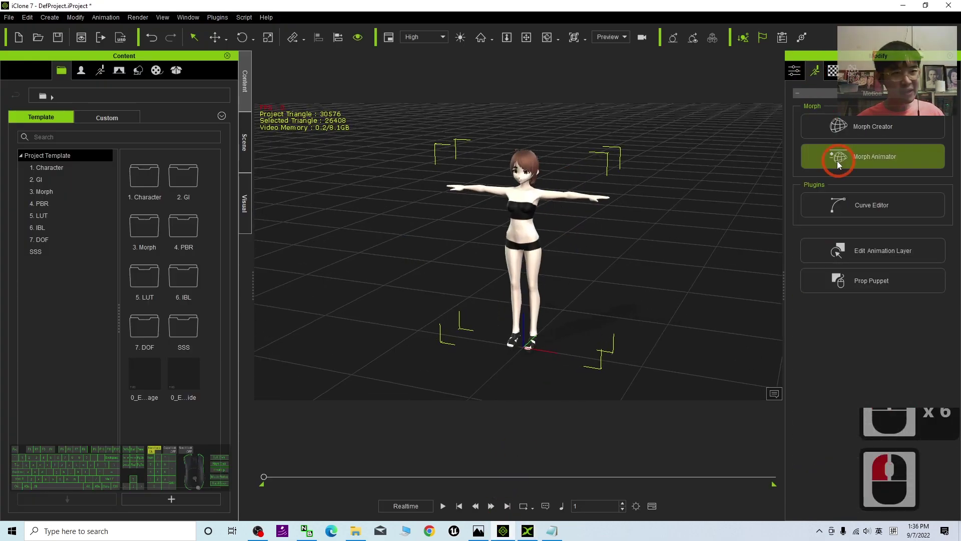
click(865, 157)
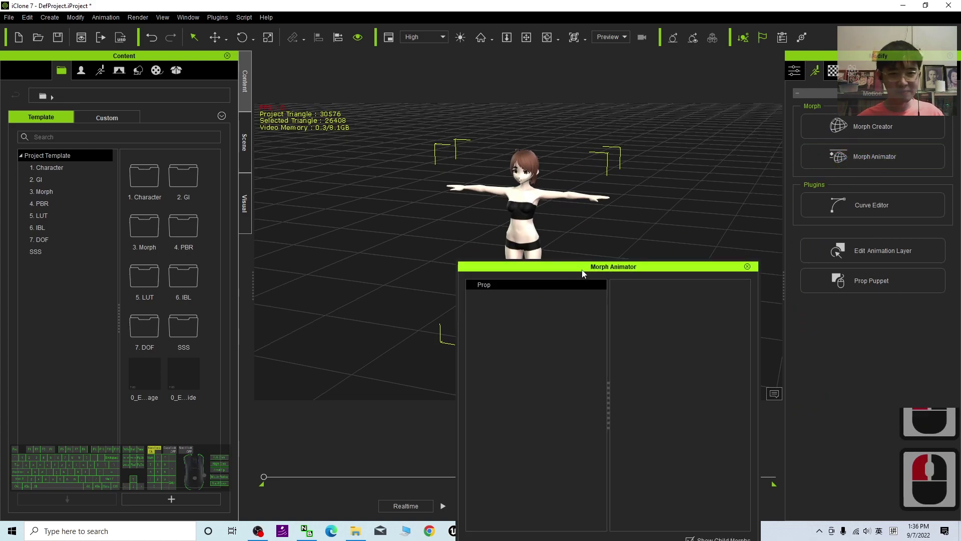
scroll(415, 185, up, 8)
key(x)
drag(515, 175, 441, 266)
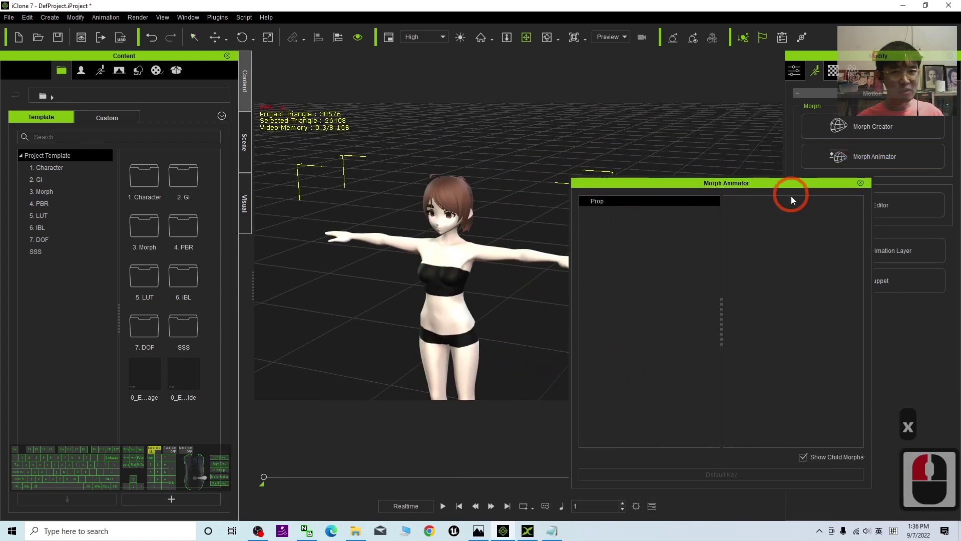
click(861, 184)
- Load the prop into Morph Creator with its detected morphs auto-converted to the Morph List, and update the morphs to iClone
click(871, 129)
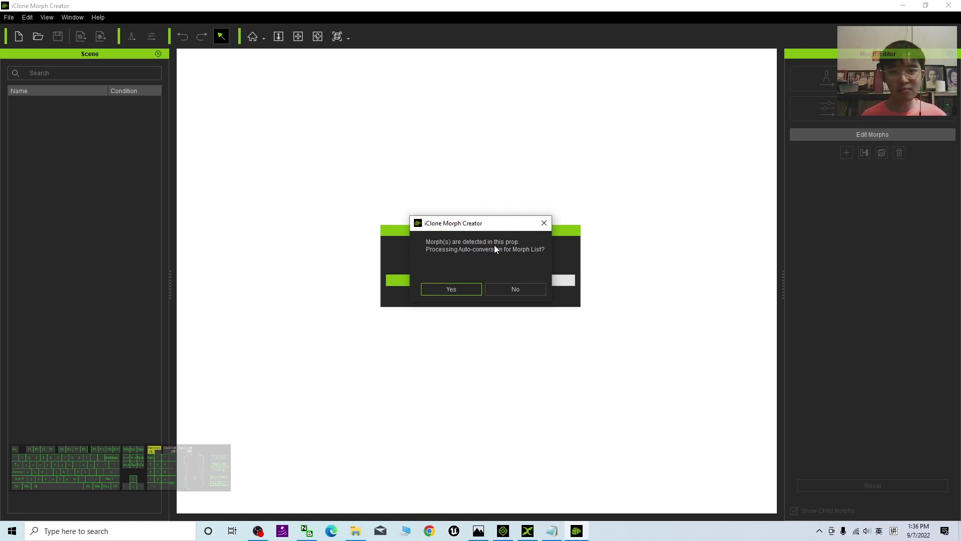
click(463, 288)
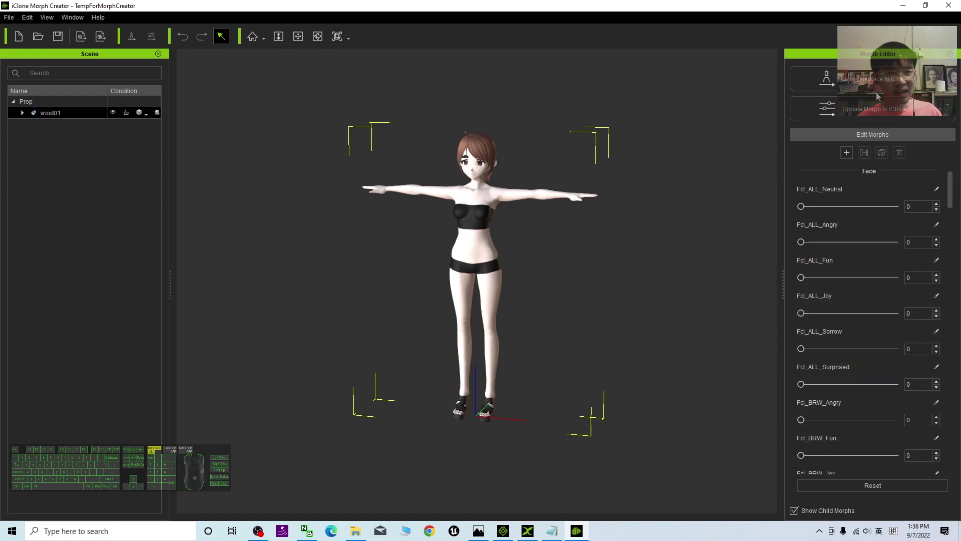
click(880, 109)
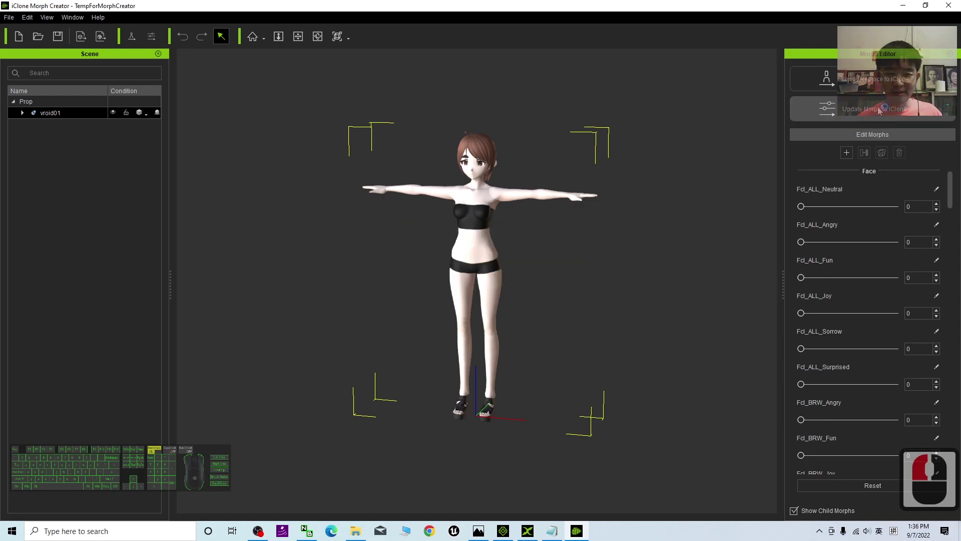
- Return to iClone and open the Morph Animator for the updated vroid01 prop beside a closer view of the character
click(501, 536)
click(487, 274)
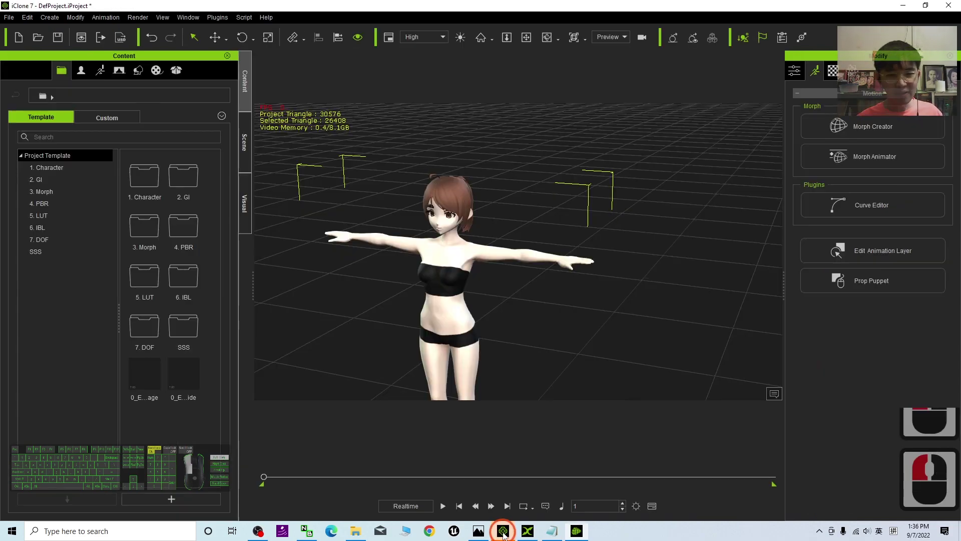
scroll(435, 254, up, 4)
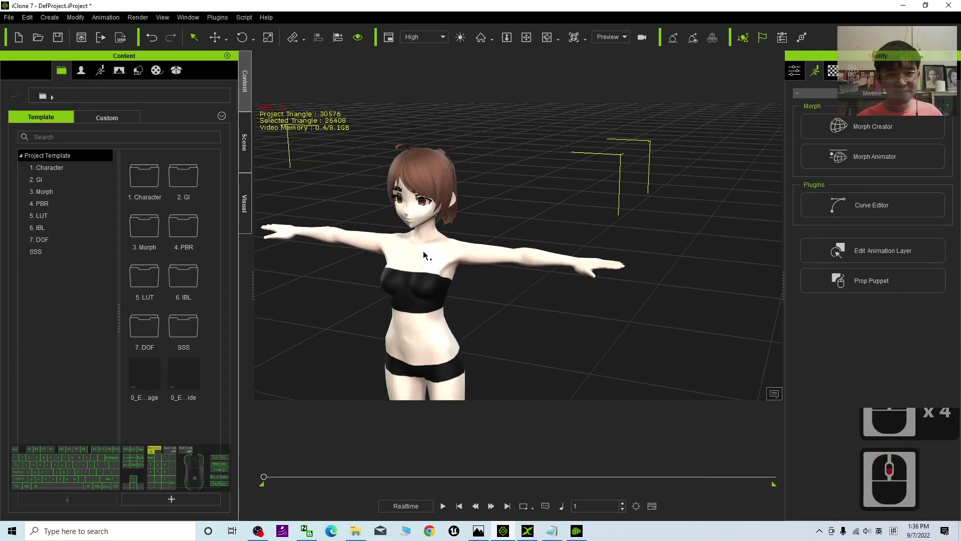
click(497, 221)
click(847, 157)
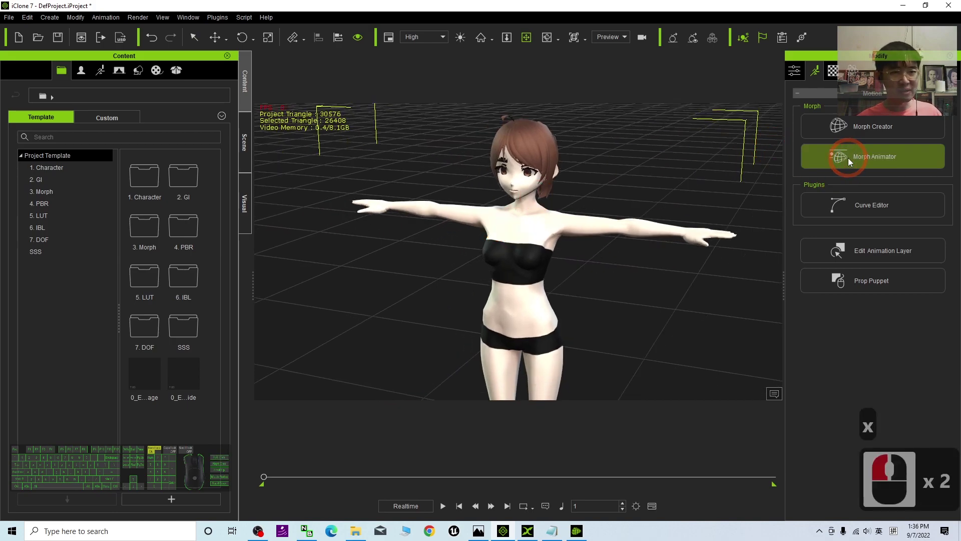
scroll(515, 215, up, 3)
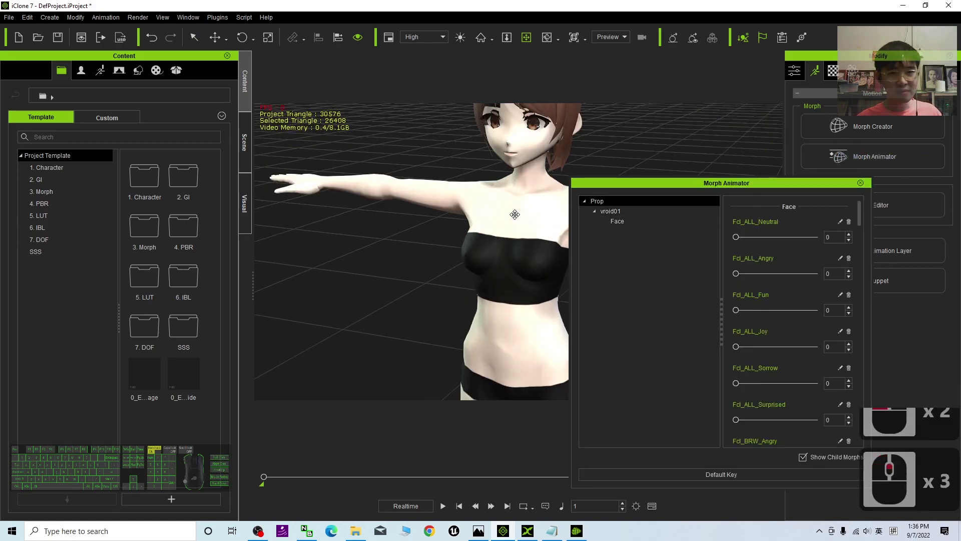
- Review the character from a wider angle, close the Morph Animator, and compare it briefly with the model in 3DXchange
scroll(511, 217, down, 1)
key(x)
key(c)
drag(496, 223, 449, 217)
key(x)
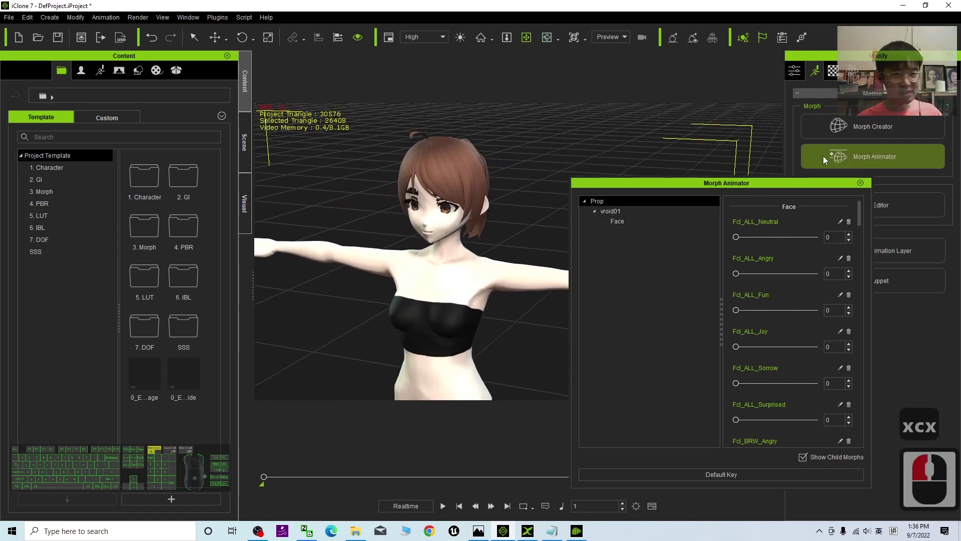
click(861, 183)
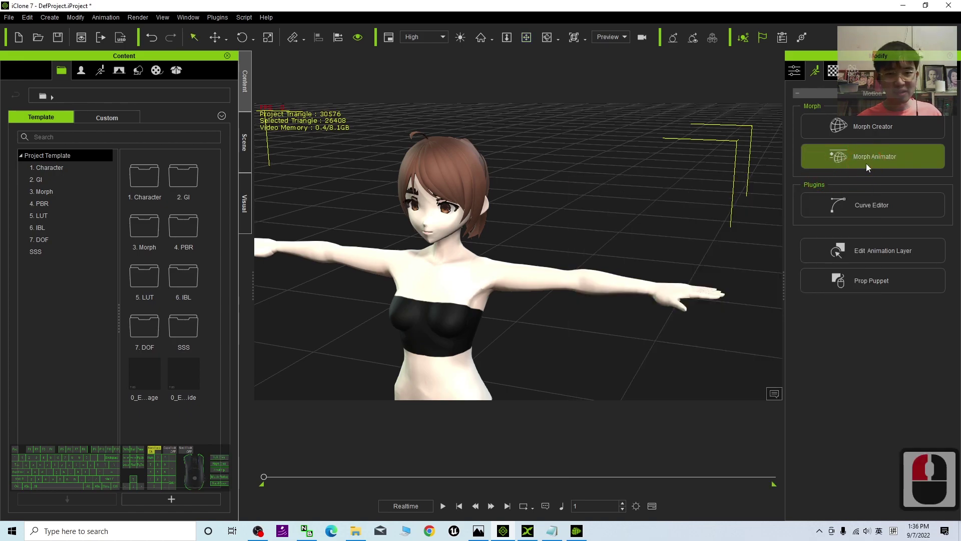
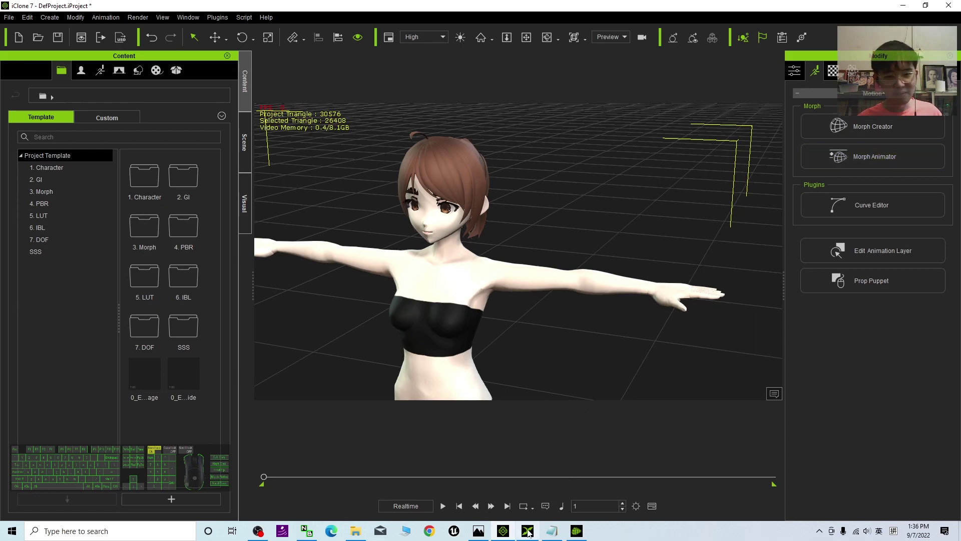
click(529, 534)
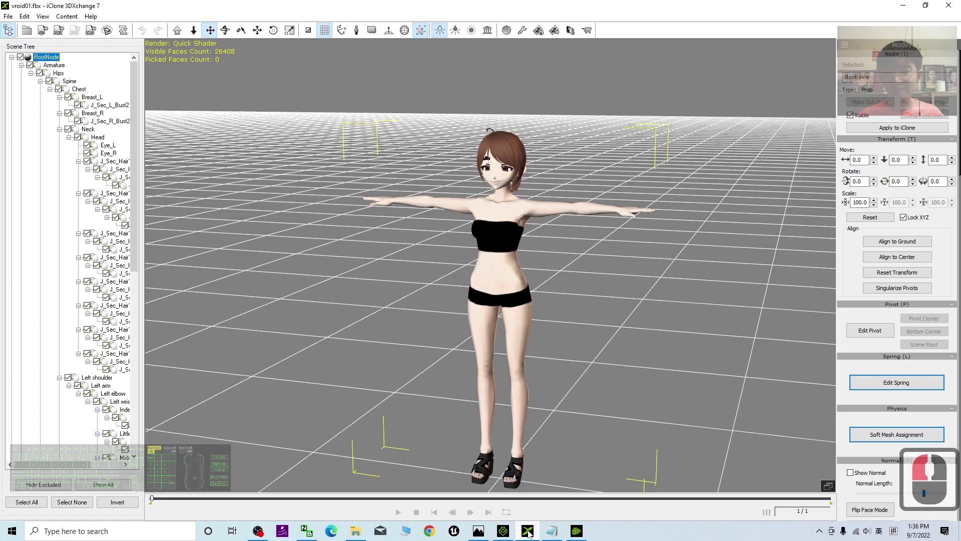
click(528, 531)
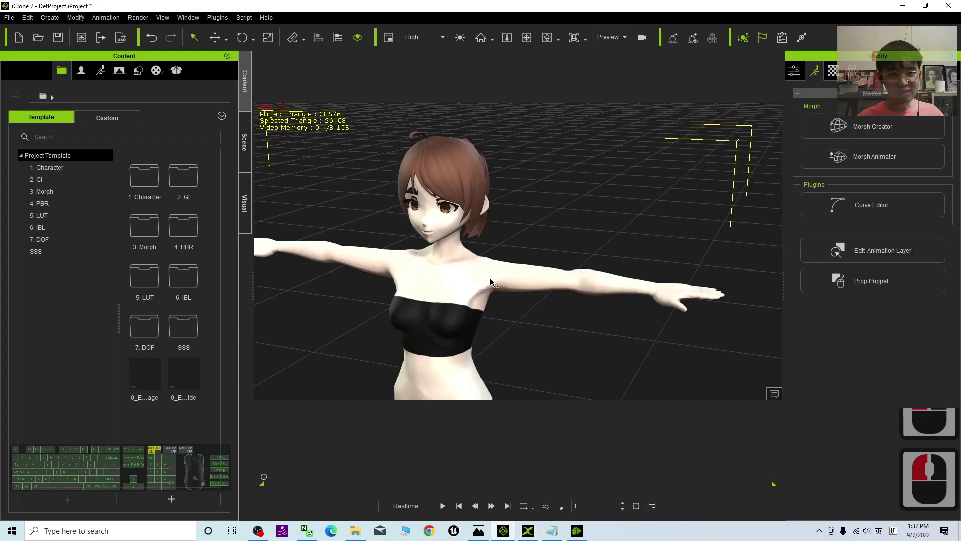
- Send the vroid01 prop from iClone to 3DXchange for editing and view it from an angle
scroll(451, 289, up, 2)
key(x)
drag(452, 289, 611, 270)
key(c)
click(793, 73)
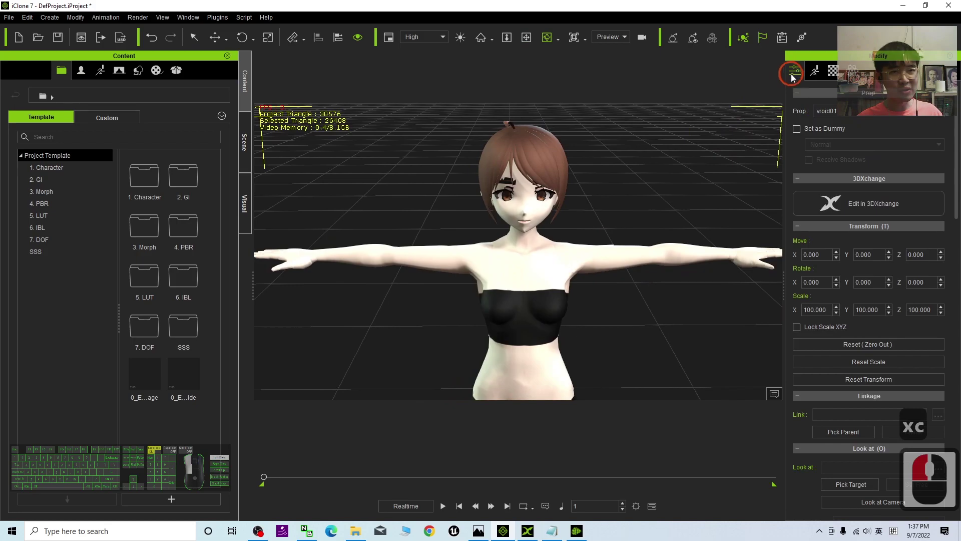
click(844, 208)
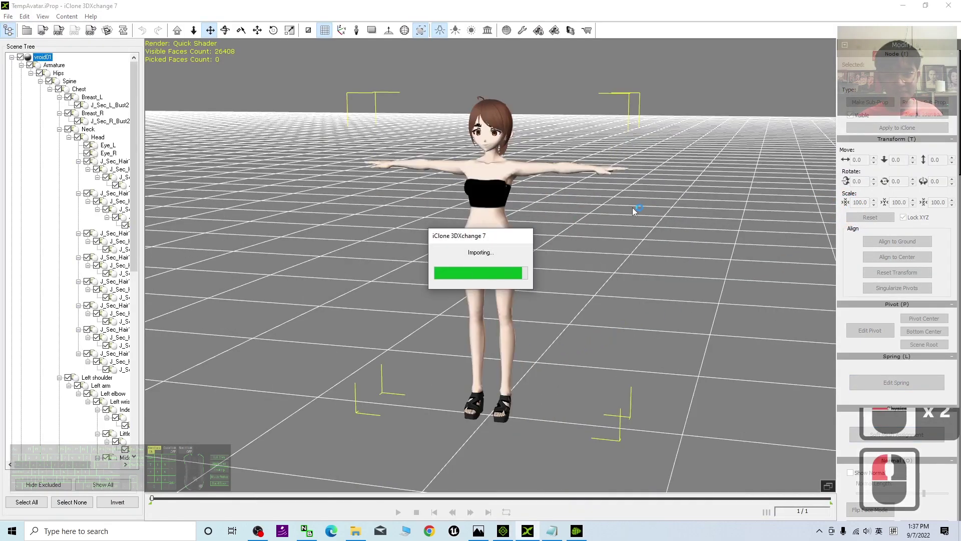
scroll(653, 268, up, 3)
key(x)
key(c)
drag(652, 267, 586, 265)
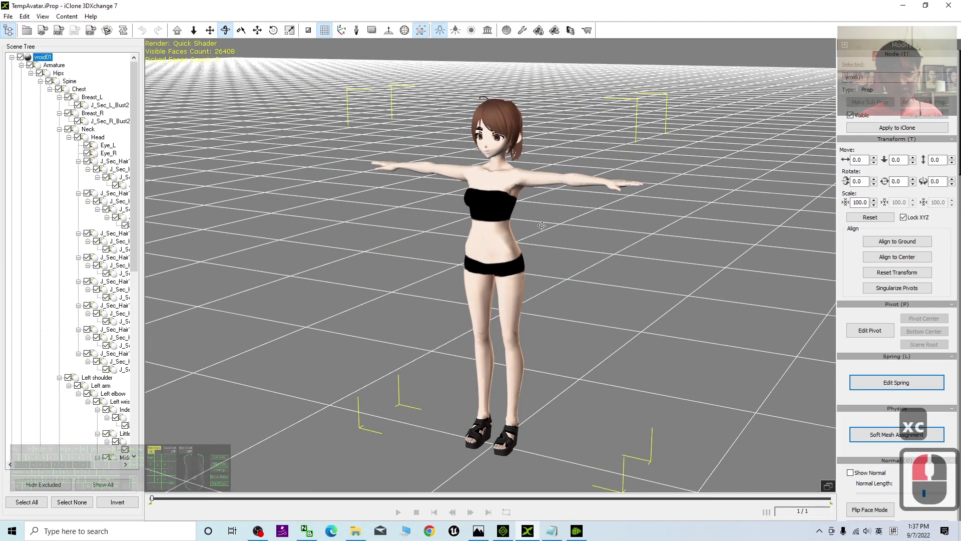
- Switch back to iClone and start a new project without saving the current one
click(503, 530)
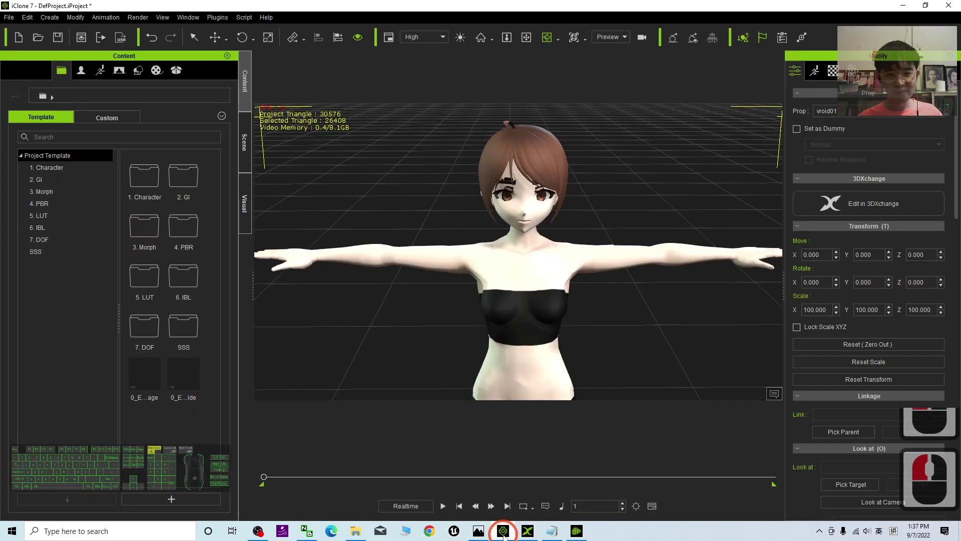
click(12, 17)
click(17, 36)
click(19, 37)
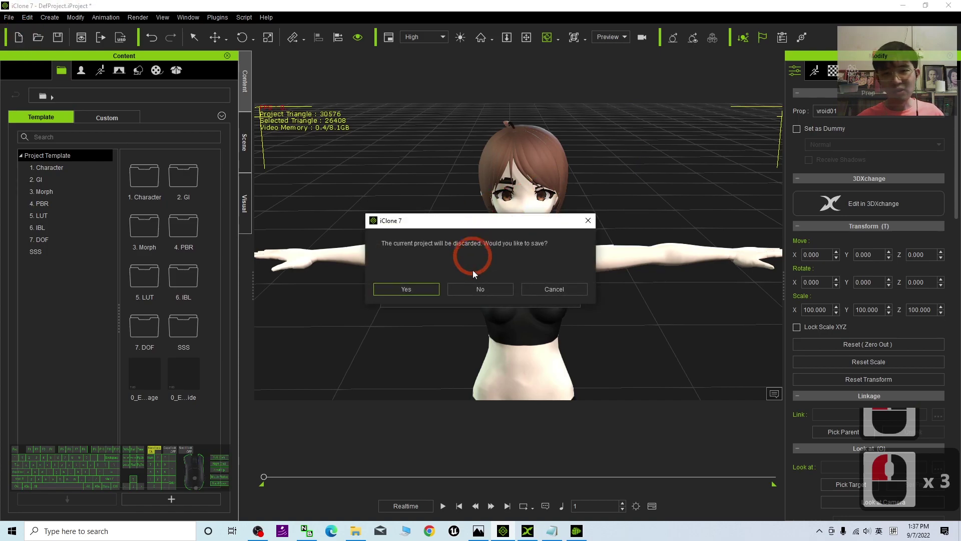
click(474, 288)
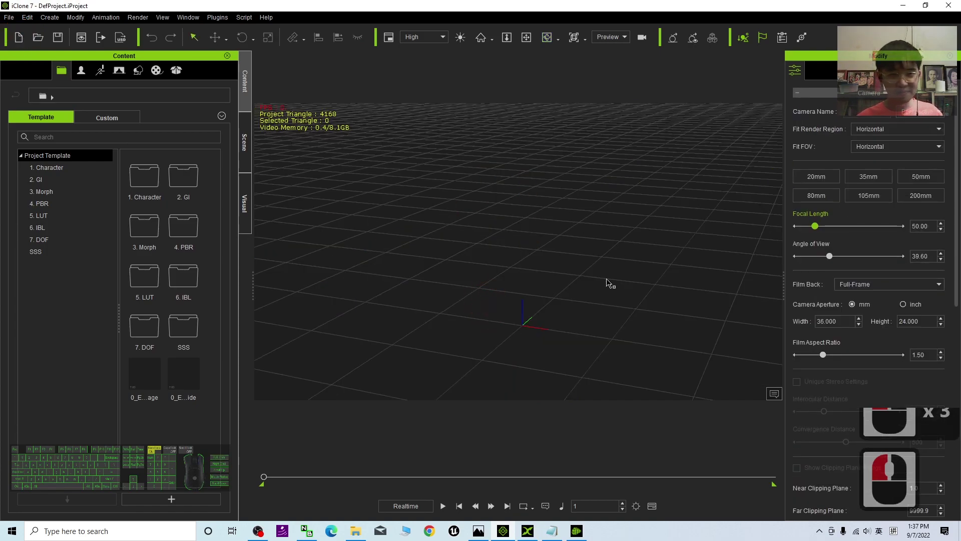
- Close Morph Creator and apply the vroid01 prop from 3DXchange to the empty iClone project
click(550, 532)
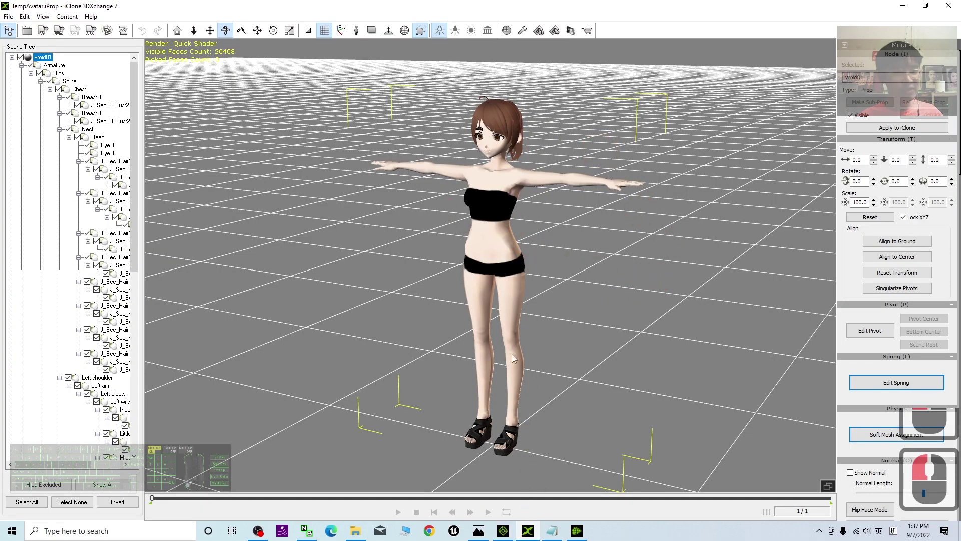
click(576, 531)
click(741, 188)
click(948, 5)
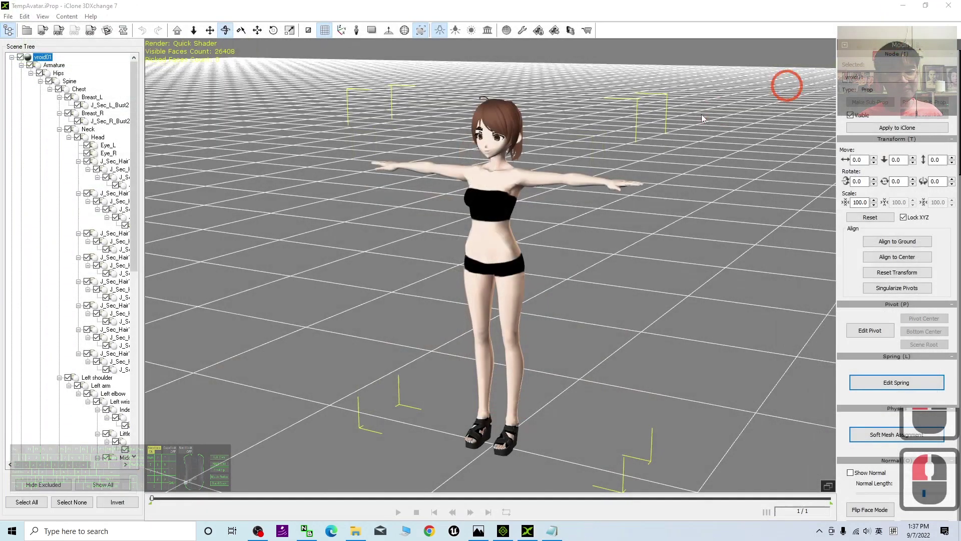
click(903, 127)
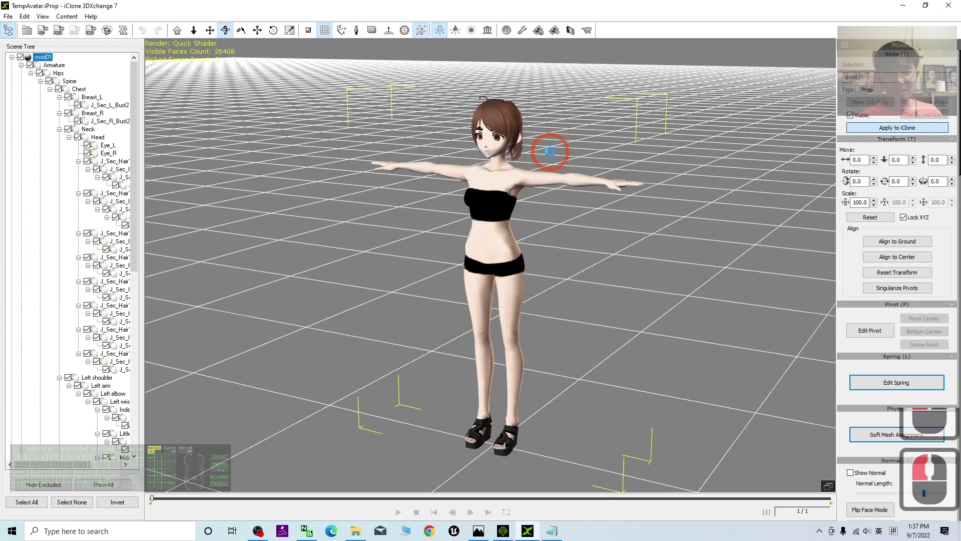
- Switch to iClone, check the Morph Animator for the re-applied TempAvatar prop's face morphs, and close it
click(502, 533)
click(513, 229)
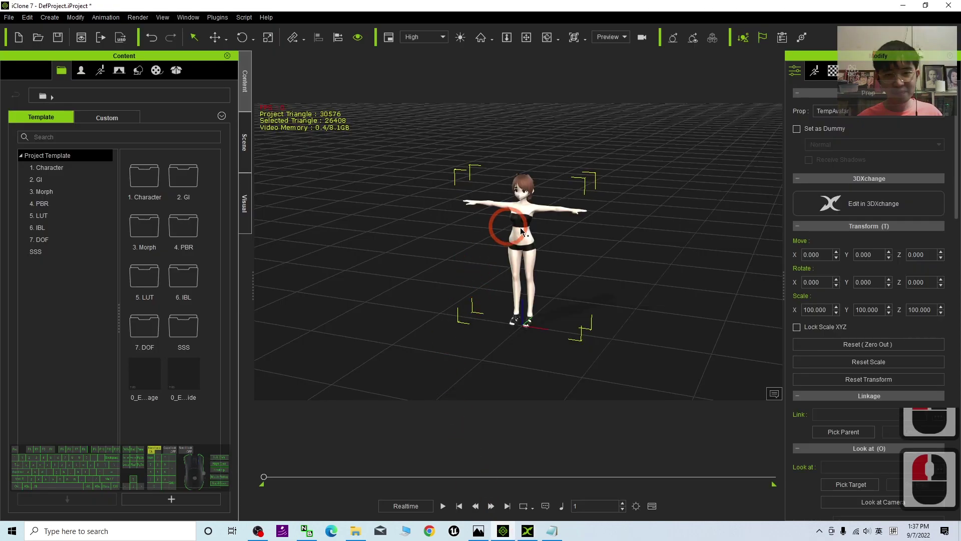
scroll(513, 229, up, 10)
click(811, 73)
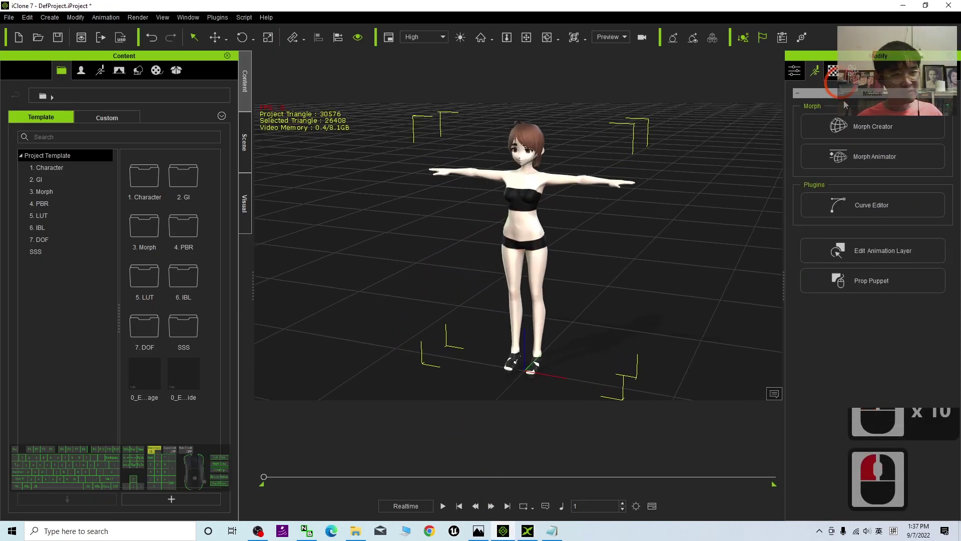
click(896, 157)
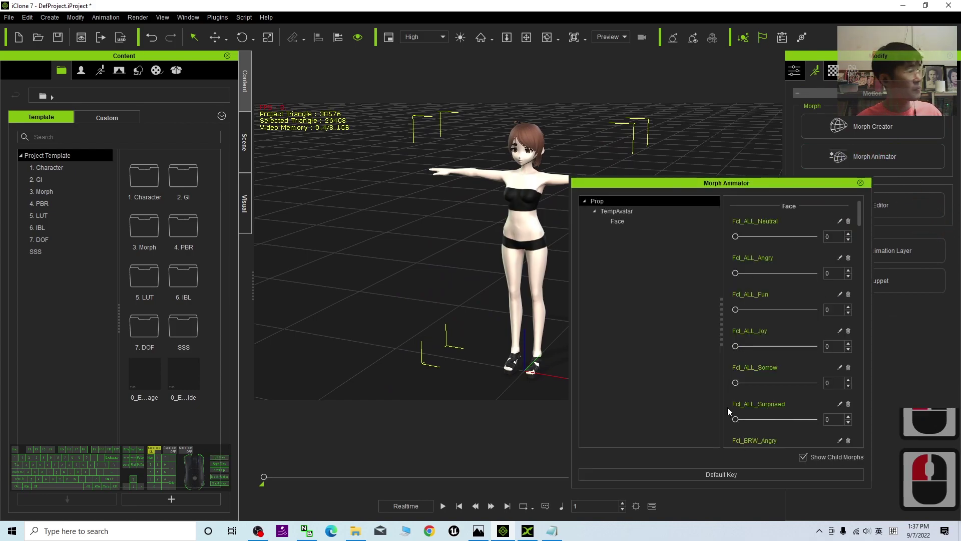
click(861, 182)
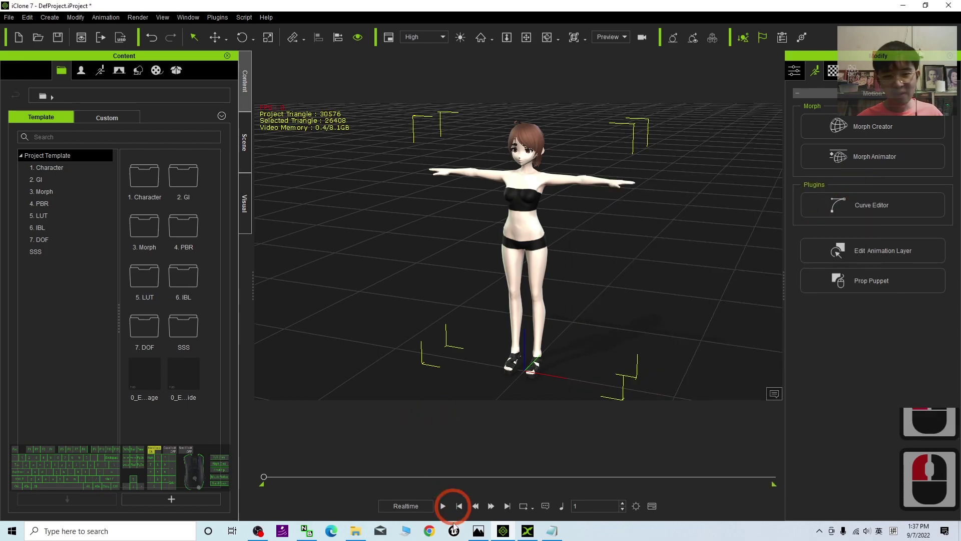
- Return to 3DXchange, check the prop's Morph List, and start converting it to a non-standard character
click(528, 532)
scroll(536, 168, up, 5)
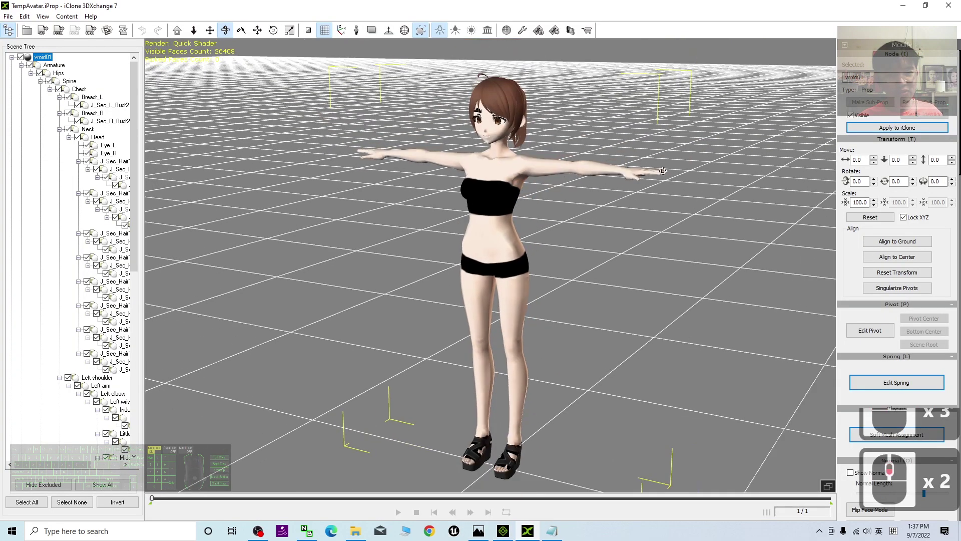
drag(957, 95, 950, 309)
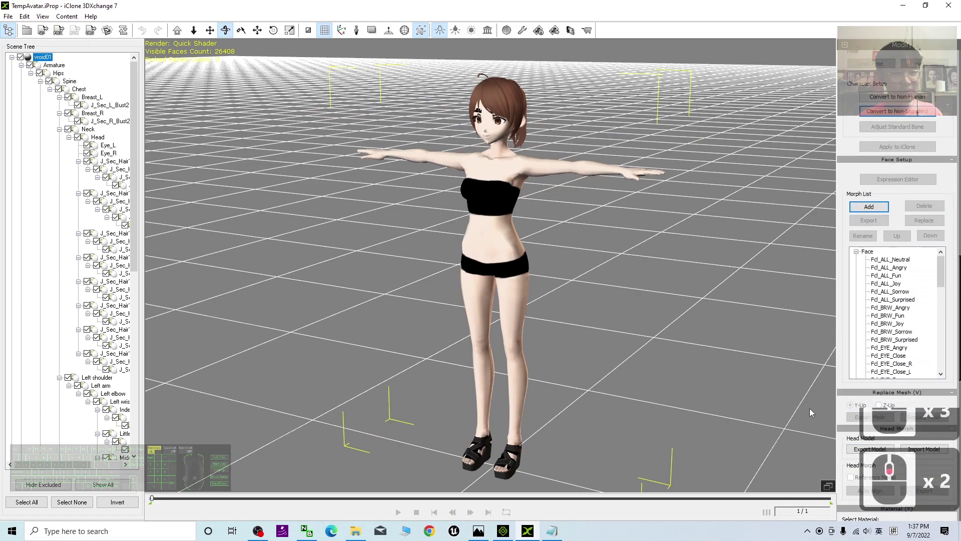
drag(958, 127, 941, 322)
drag(947, 245, 945, 143)
click(911, 302)
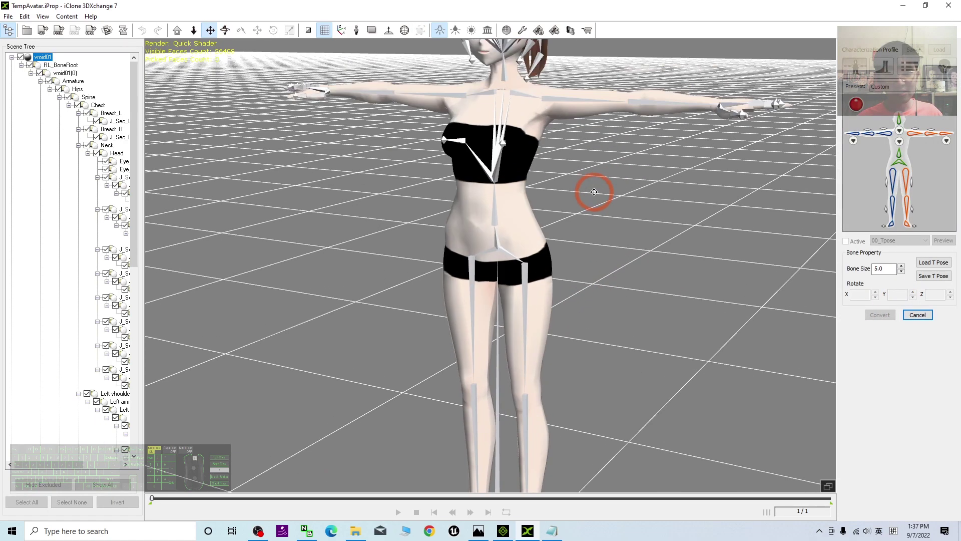
- Map the character's head bone to the head slot of the characterization profile
click(895, 123)
click(484, 323)
key(x)
drag(520, 376, 495, 168)
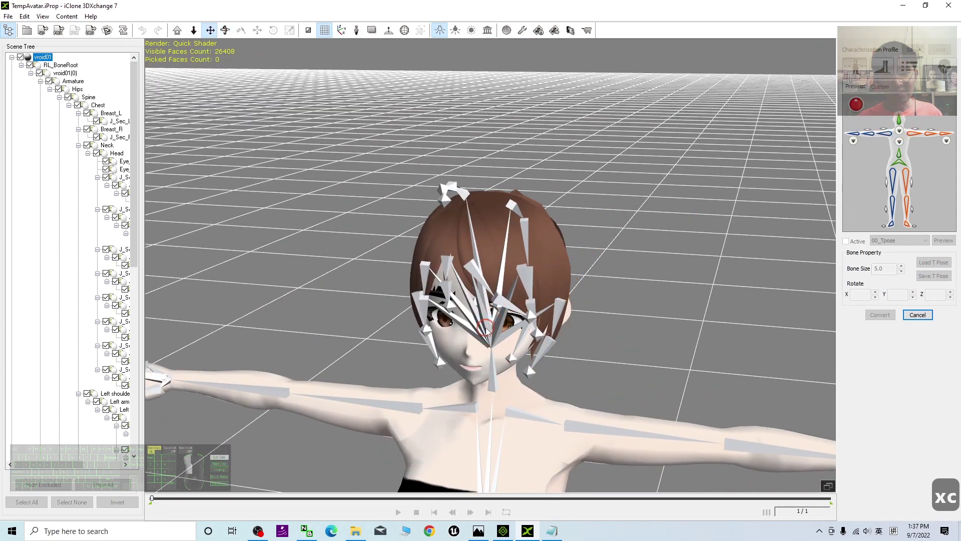
- Map the left upper arm, forearm and hand bones to the orange arm slots of the characterization profile
click(914, 136)
click(579, 220)
key(x)
key(c)
drag(622, 204, 592, 175)
click(928, 137)
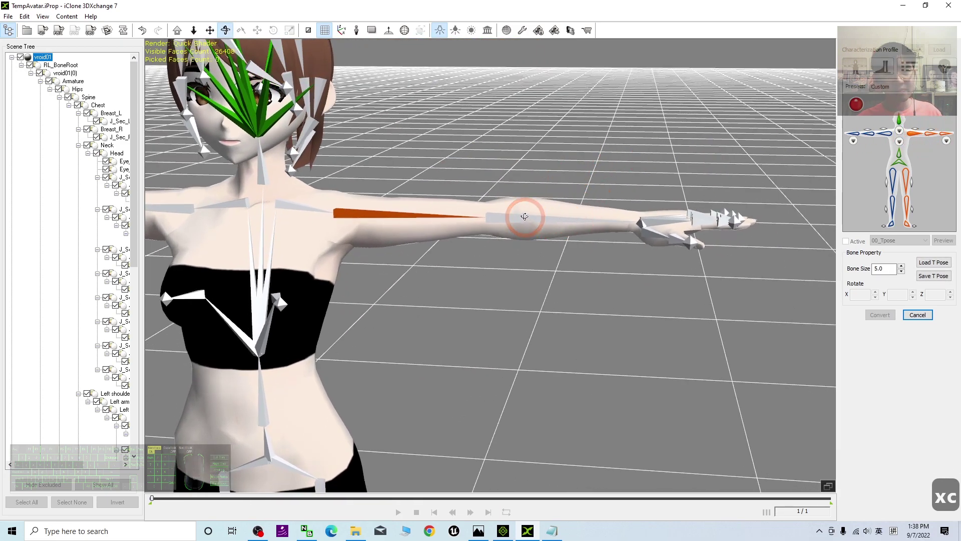
key(w)
click(543, 218)
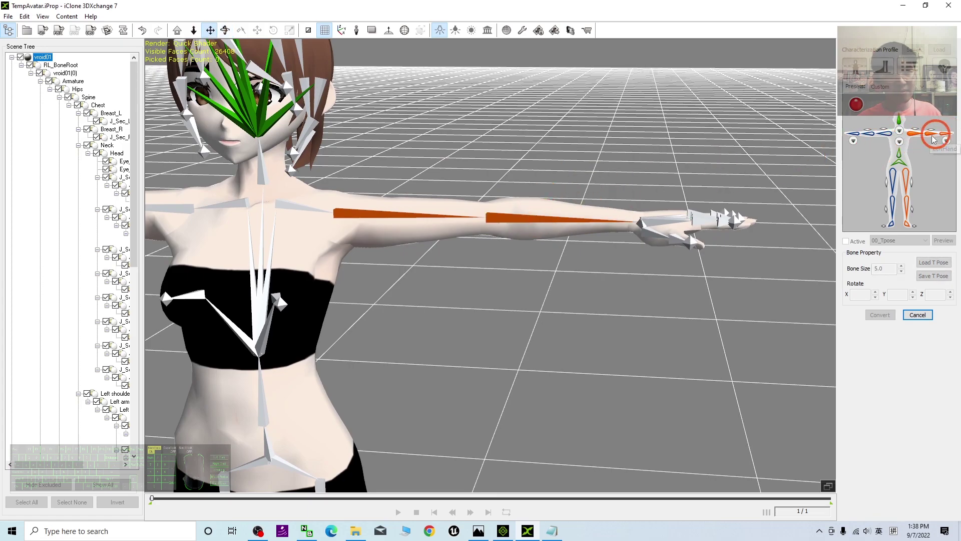
click(656, 218)
- Map the right upper arm, forearm and hand bones to the blue arm slots of the characterization profile
key(x)
drag(305, 158, 549, 241)
key(c)
key(x)
drag(436, 246, 560, 261)
key(c)
key(x)
key(c)
click(887, 135)
click(582, 256)
key(x)
drag(545, 284, 608, 276)
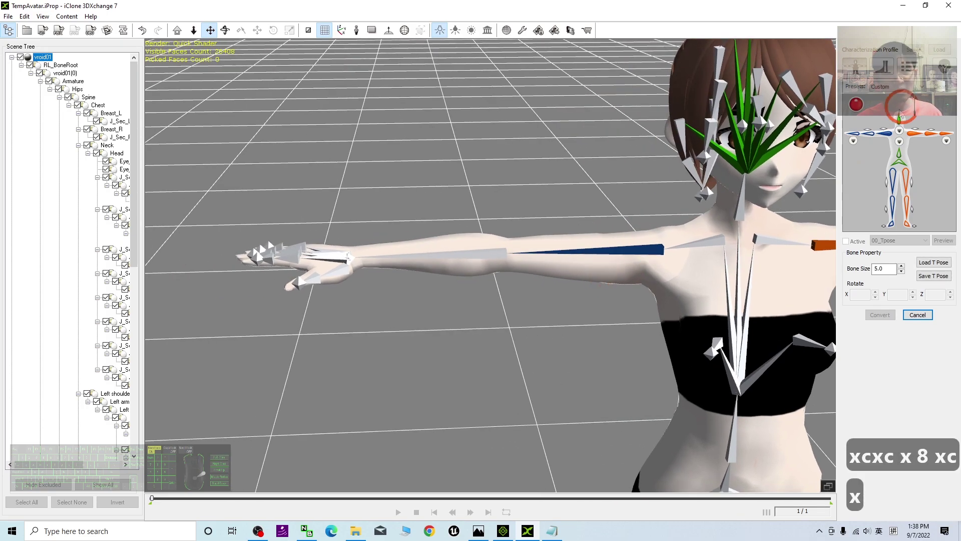
click(868, 133)
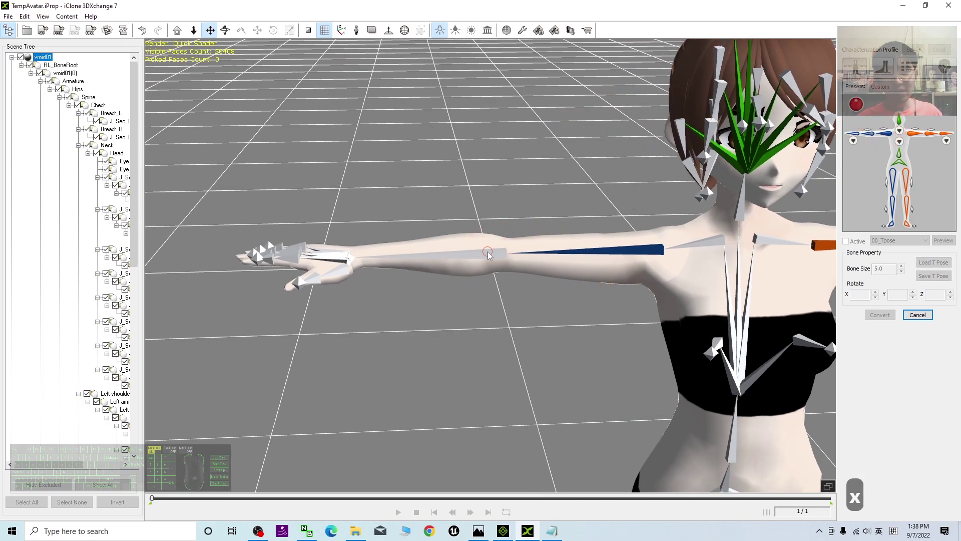
click(487, 251)
click(854, 133)
click(349, 247)
- Map the hip bone and the lower spine bone to the torso slots of the characterization profile
key(x)
drag(745, 291, 551, 146)
key(c)
click(896, 163)
click(529, 353)
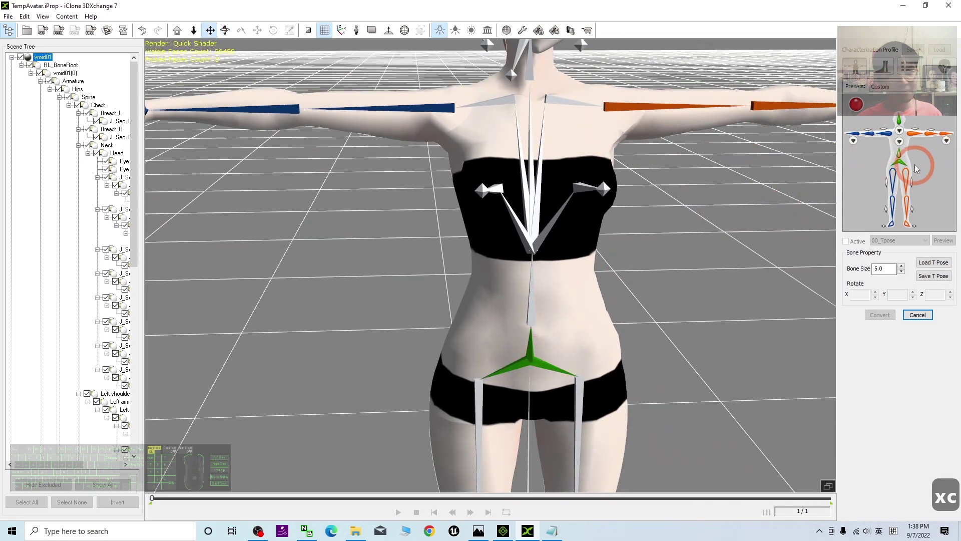
click(899, 156)
click(529, 313)
- Map the right and left thigh bones to the upper leg slots of the characterization profile
scroll(550, 286, down, 4)
key(x)
key(c)
drag(607, 274, 561, 156)
key(w)
click(457, 208)
click(835, 168)
click(921, 180)
click(736, 173)
click(514, 212)
click(541, 220)
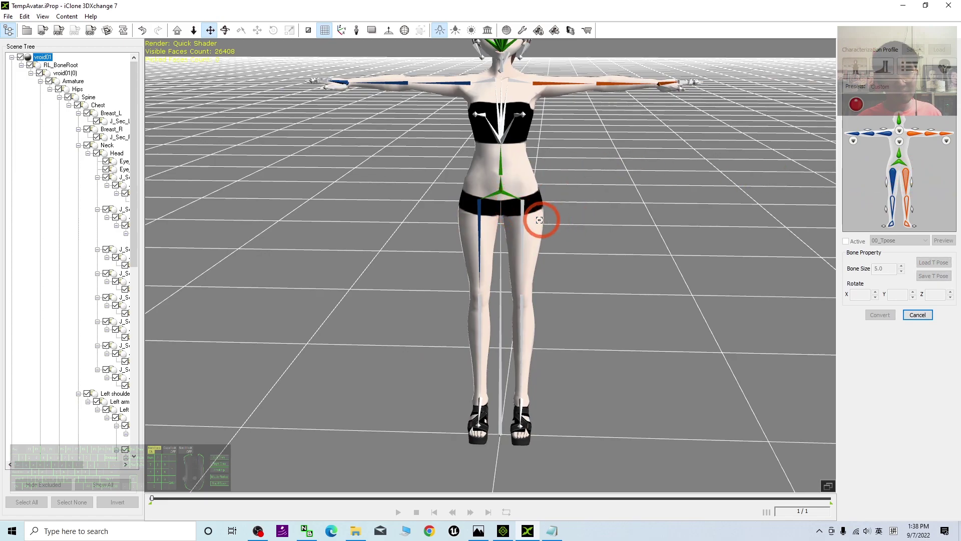
- Map the right and left calf bones to the lower leg slots of the characterization profile
click(896, 219)
click(530, 277)
click(515, 279)
click(899, 200)
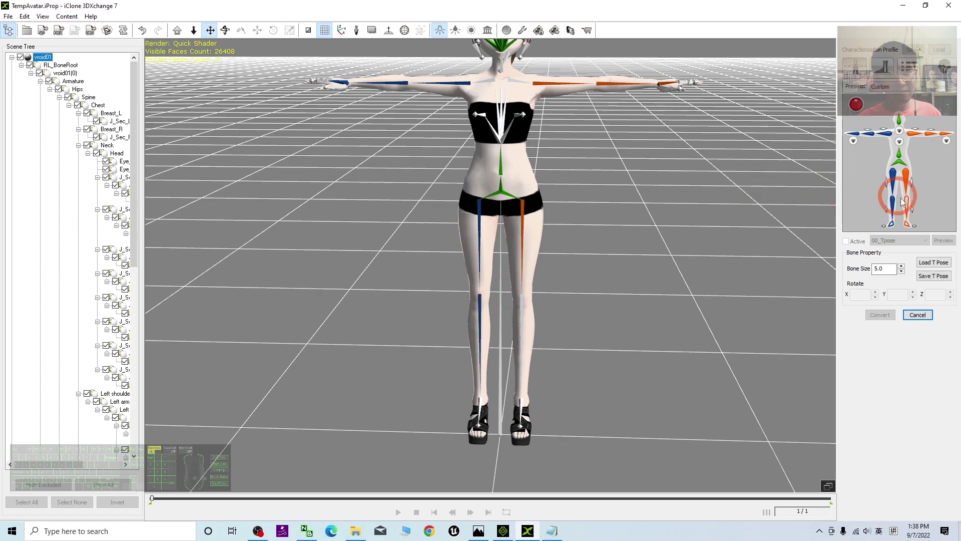
click(499, 259)
- Map the right and left foot bones to the foot slots of the characterization profile
click(882, 228)
click(662, 279)
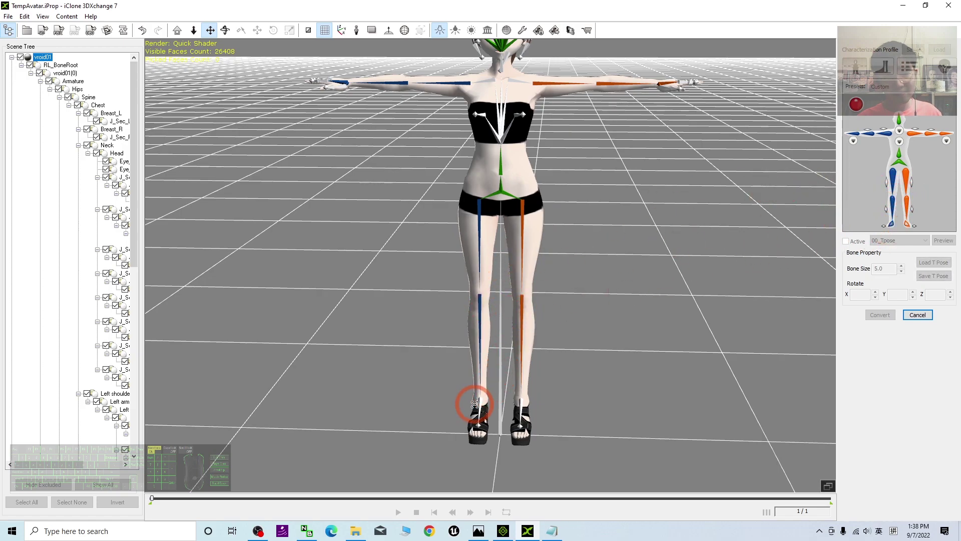
click(931, 242)
click(680, 285)
- Inspect the bone mapping, activate the characterization, and convert the prop to a non-standard character
scroll(600, 258, down, 3)
key(x)
drag(598, 251, 597, 286)
key(c)
drag(597, 285, 541, 232)
scroll(540, 230, up, 5)
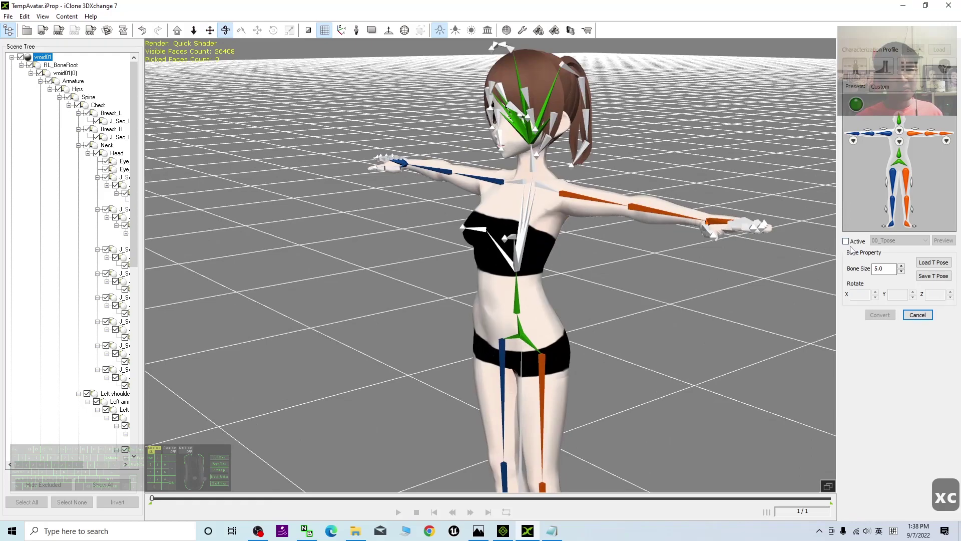
click(846, 241)
click(871, 315)
- Check the converted character's head and eye expression sets in the Expression Editor, and close the editor
click(563, 245)
scroll(563, 245, down, 4)
key(c)
drag(563, 245, 601, 267)
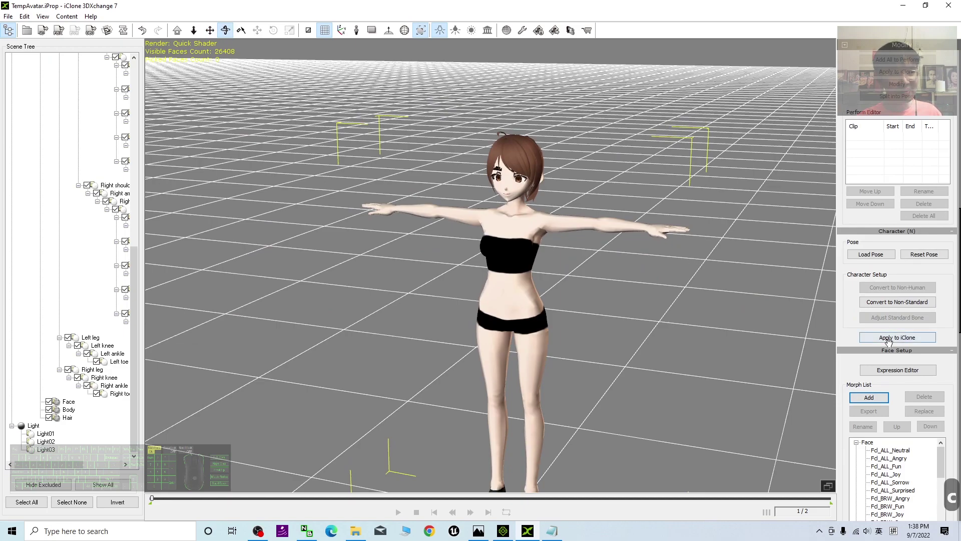
click(898, 370)
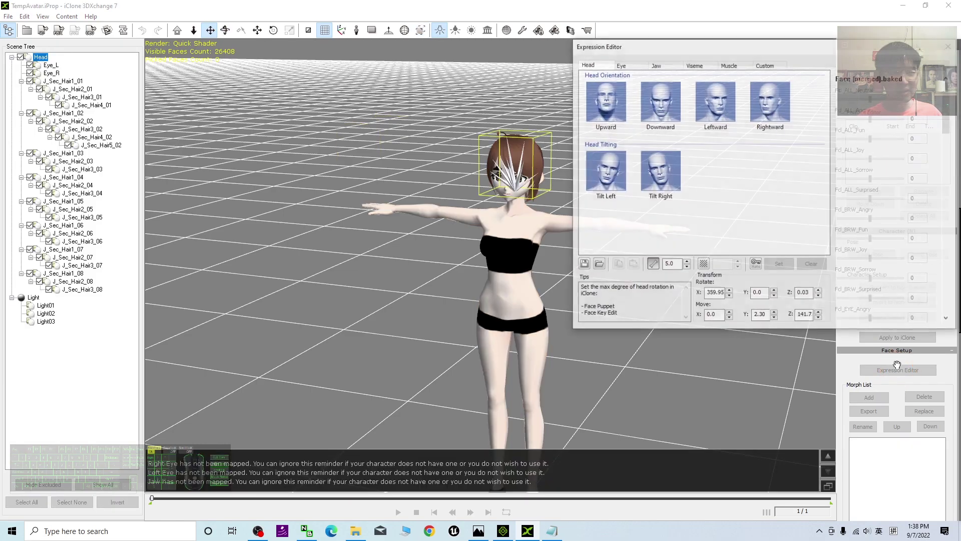
click(500, 190)
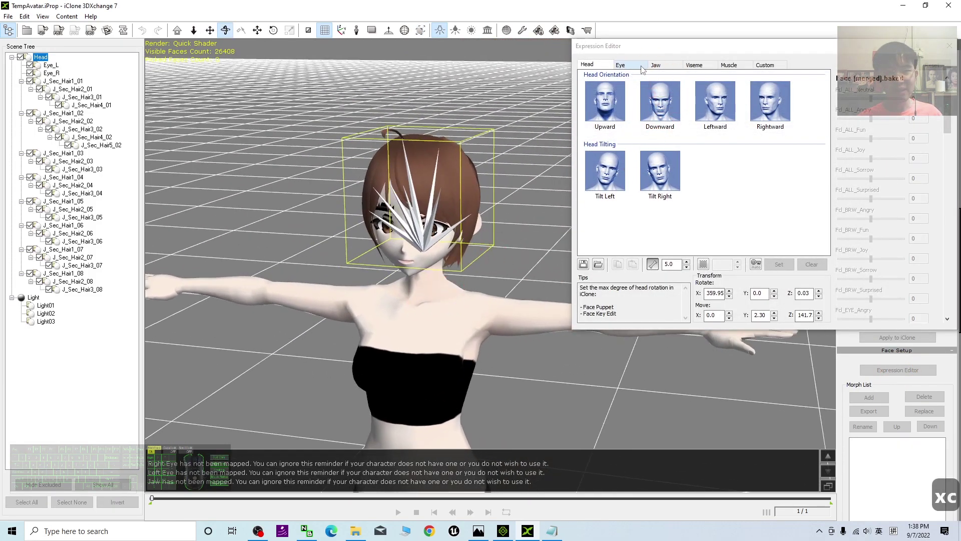
click(626, 66)
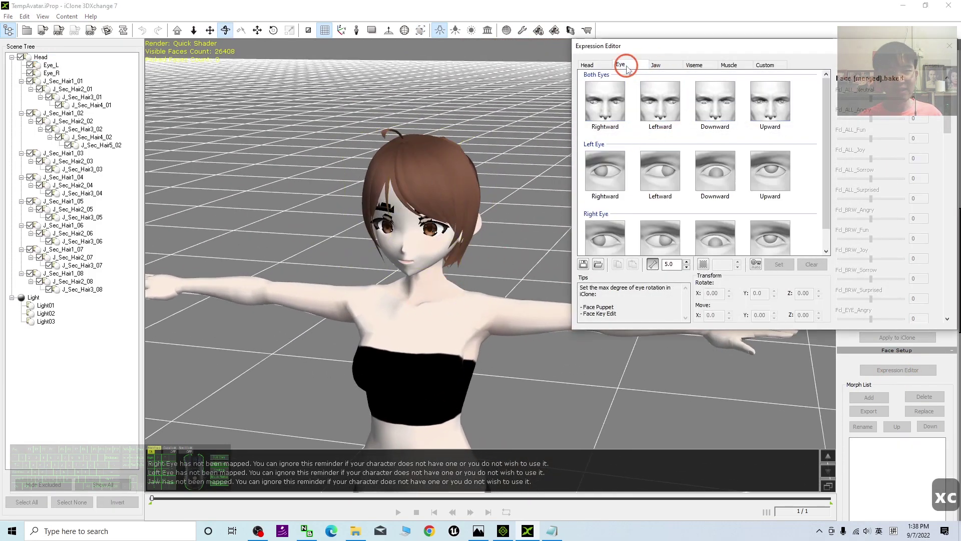
click(948, 48)
- Reopen the non-standard characterization and assign the Eye_L bone as the left eye in the face bone mapping
click(897, 233)
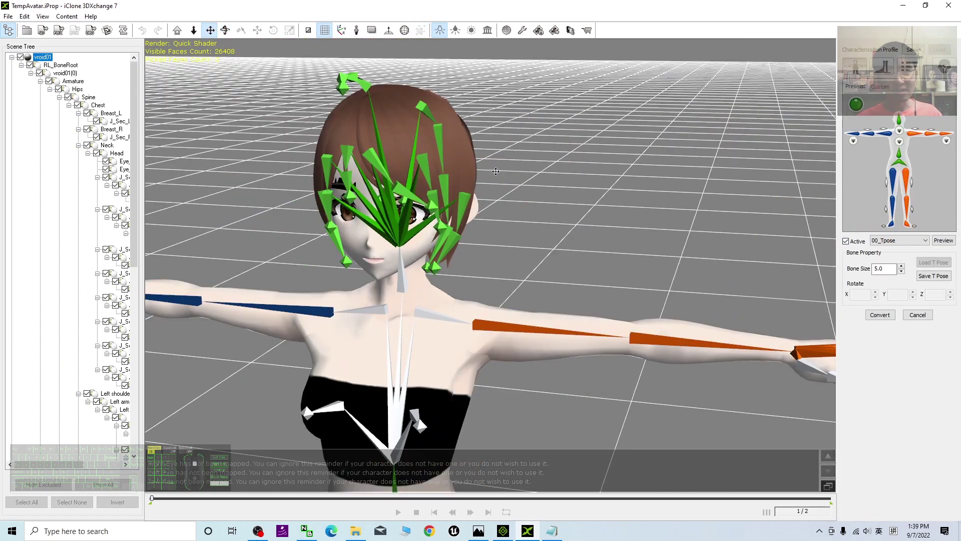
click(450, 231)
click(109, 162)
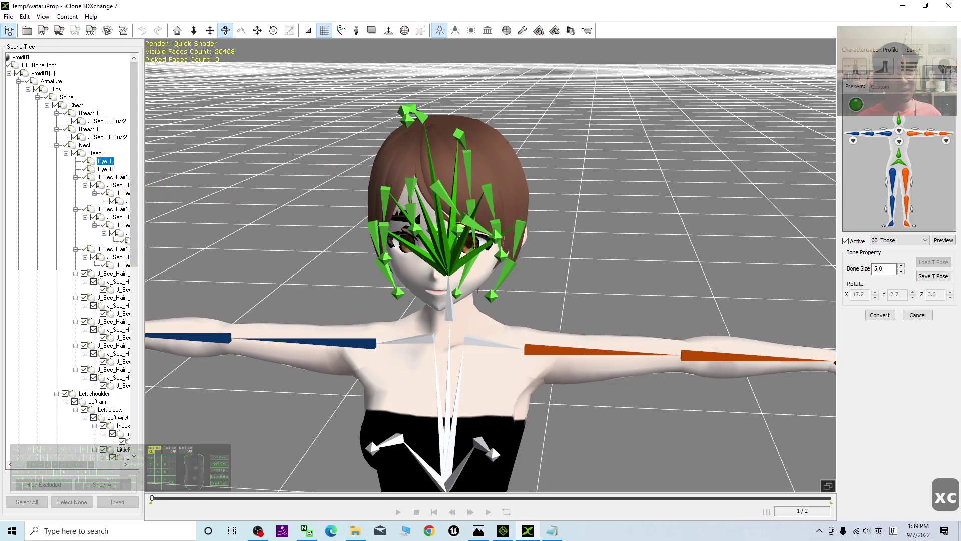
click(941, 75)
click(883, 118)
click(877, 222)
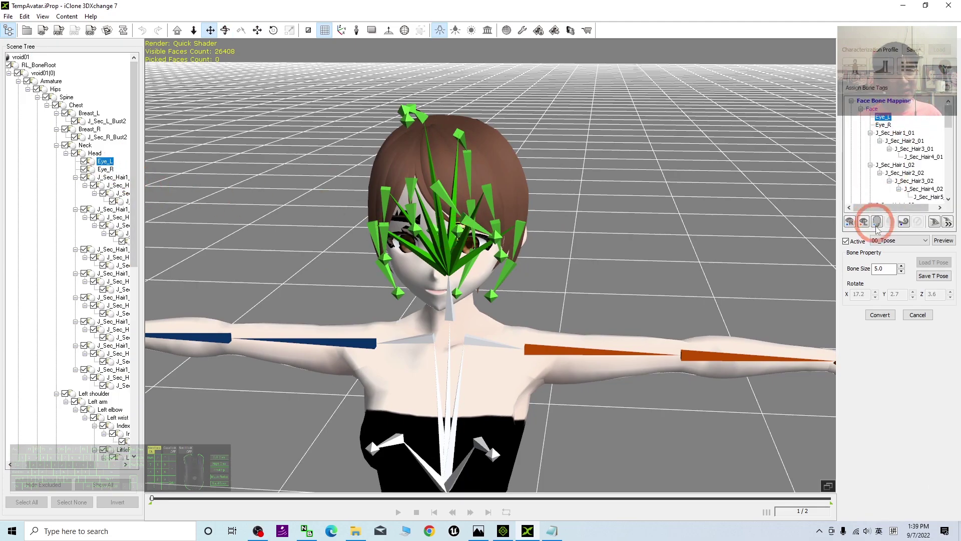
click(863, 223)
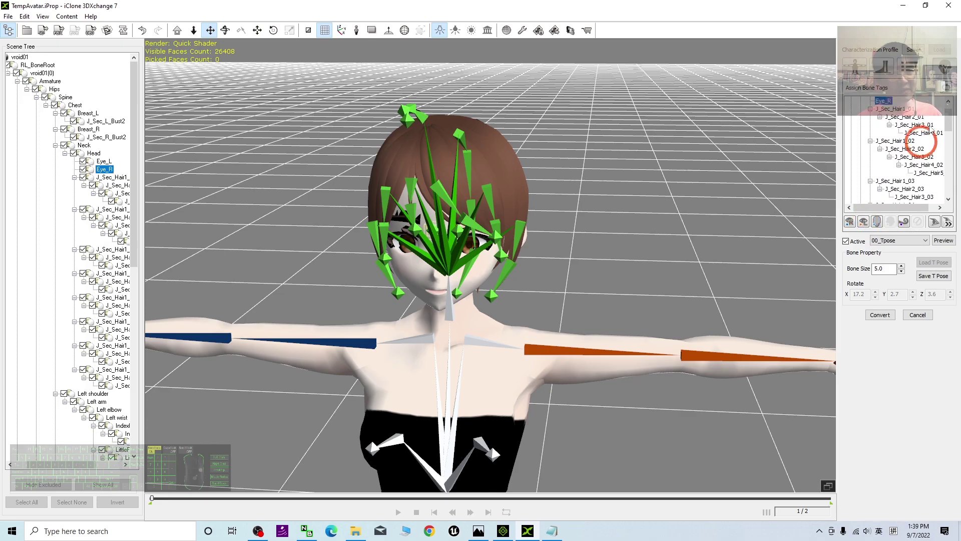
- Assign the Eye_R bone as the right eye in the face bone mapping
click(417, 228)
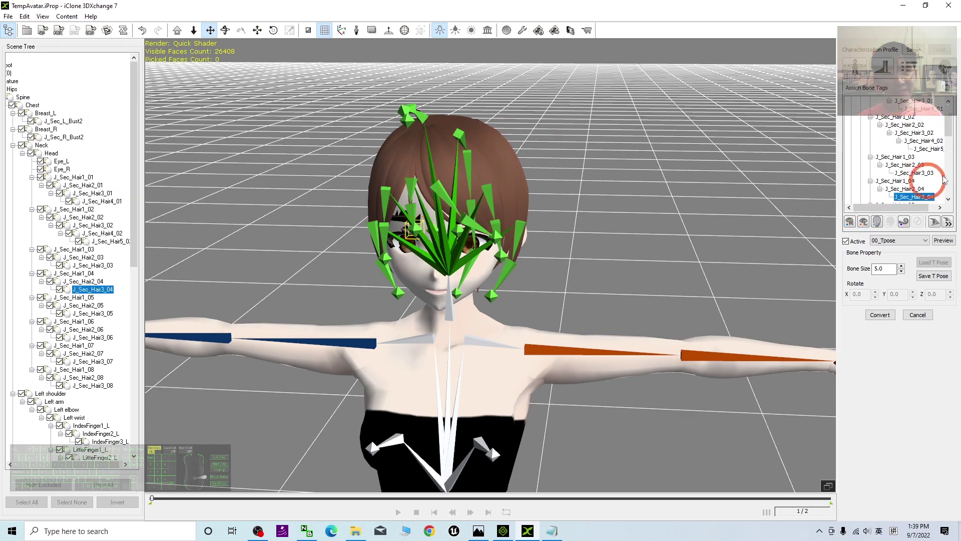
key(c)
key(c)
key(c)
key(c)
key(c)
key(c)
key(c)
key(c)
key(c)
key(c)
key(c)
key(c)
key(c)
key(c)
key(c)
key(c)
key(c)
key(c)
key(c)
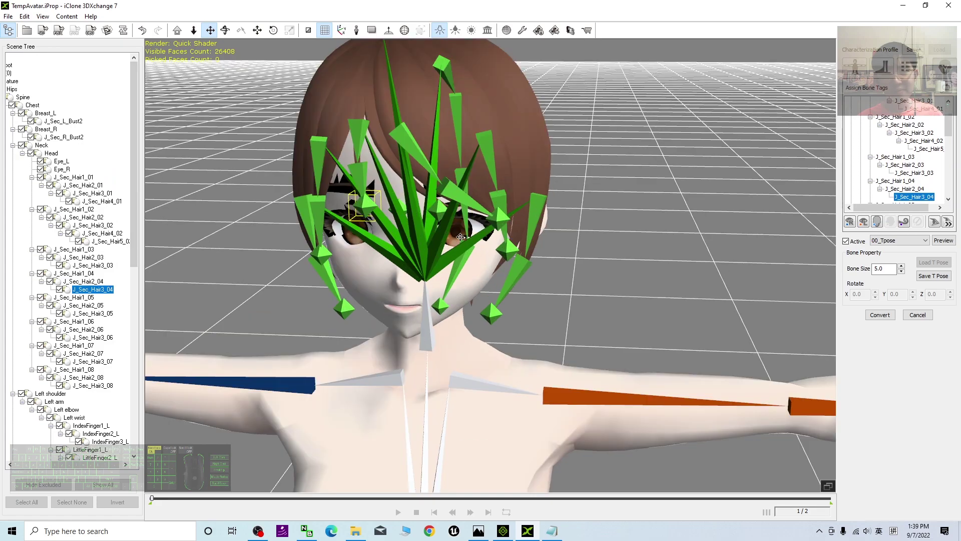
key(c)
key(c)
key(c)
key(c)
key(c)
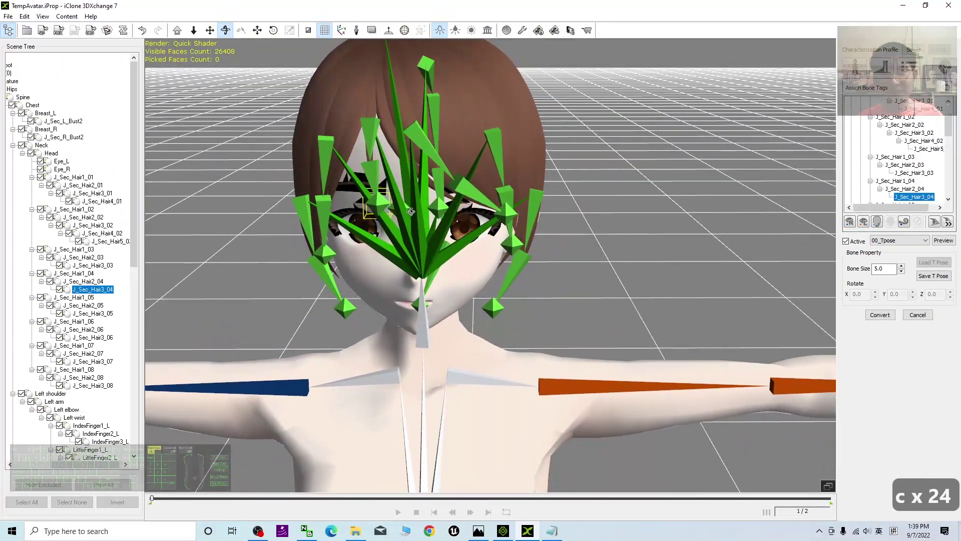
click(63, 169)
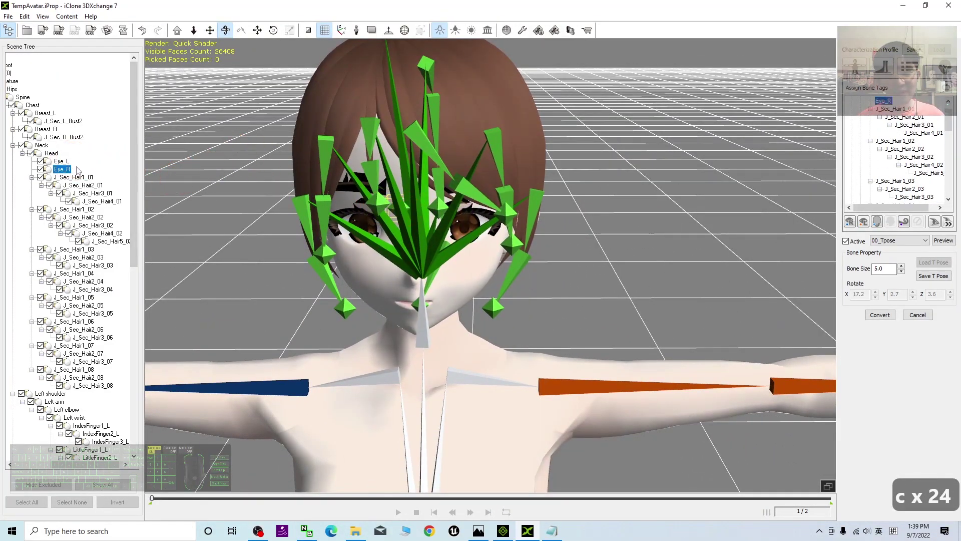
click(850, 222)
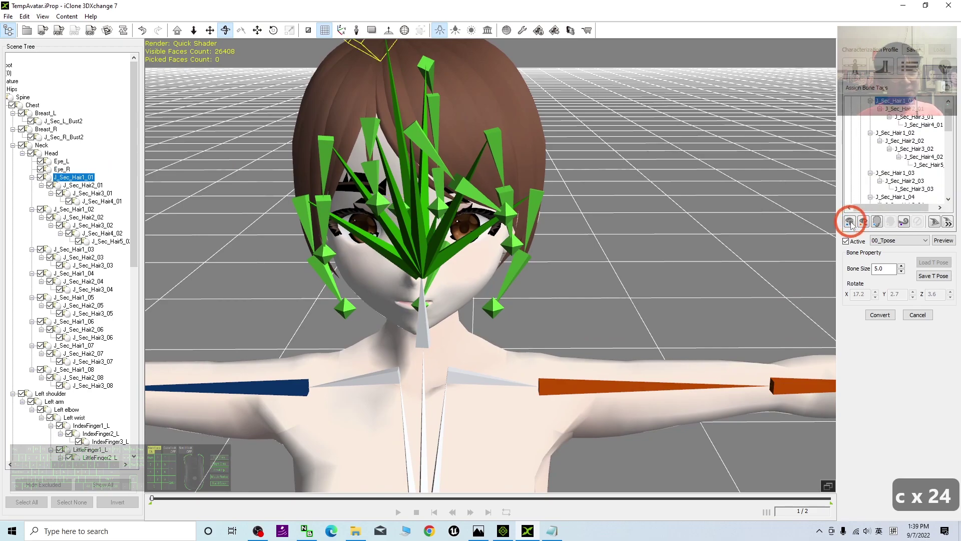
- Convert the character with its mapped eyes and reopen the Expression Editor on the head expressions
click(880, 314)
click(898, 301)
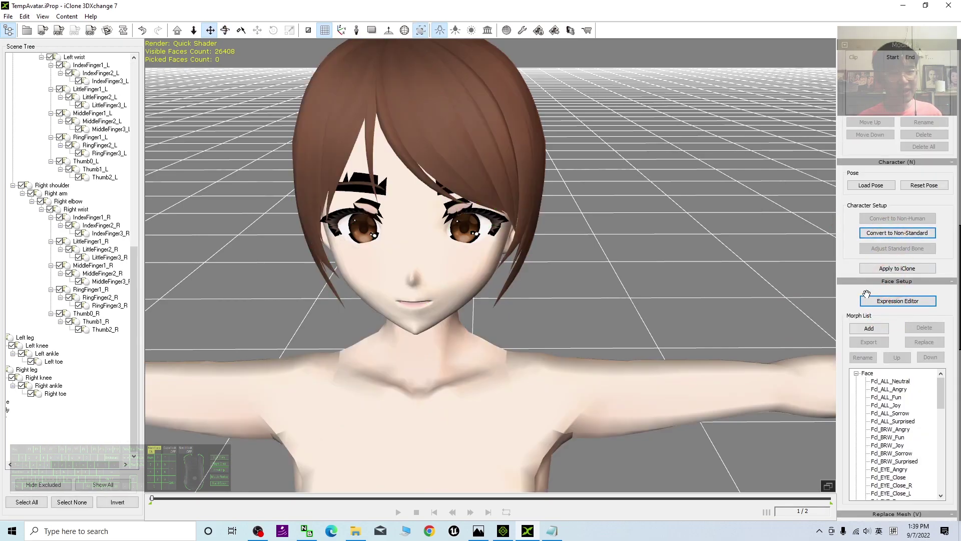
click(881, 302)
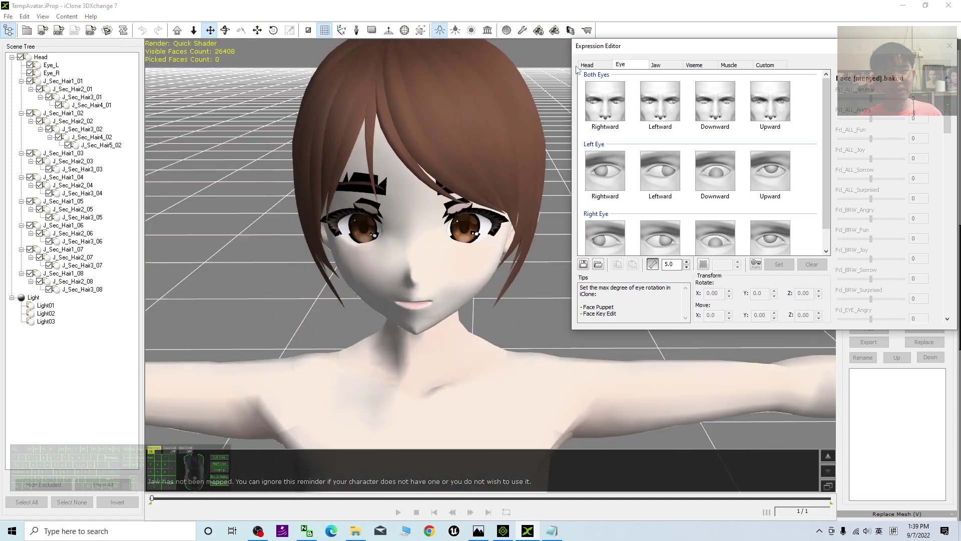
click(587, 65)
click(491, 129)
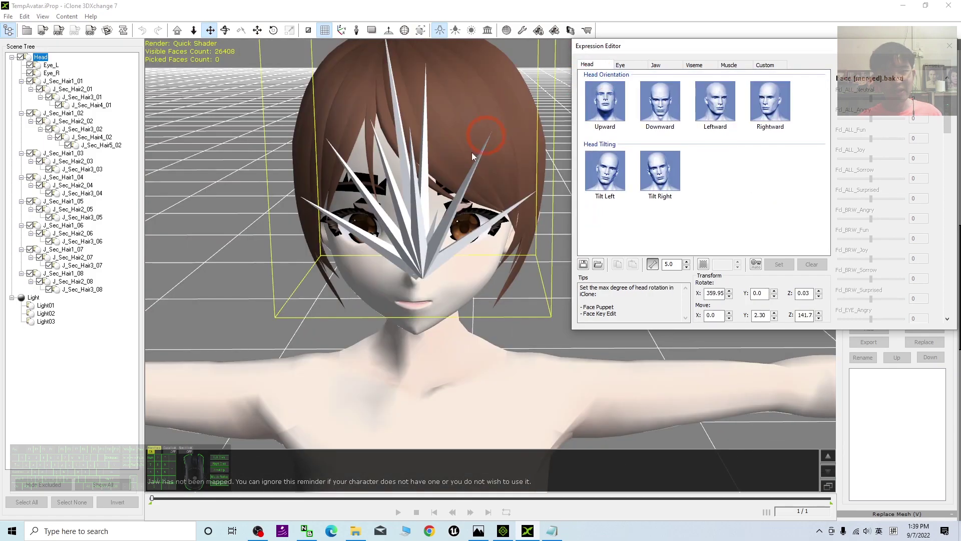
- Define the Rightward and Leftward expressions for both eyes by rotating the eye bones sideways and setting each pose
click(621, 65)
click(604, 101)
click(444, 171)
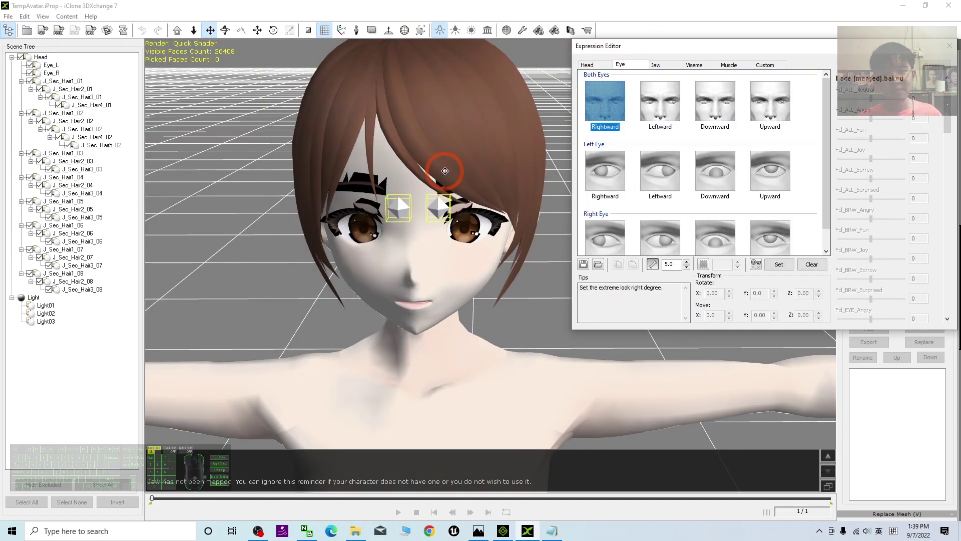
key(e)
mouse_move(462, 228)
mouse_down()
mouse_move(453, 227)
mouse_move(474, 227)
mouse_up()
click(771, 265)
click(660, 101)
right_click(475, 226)
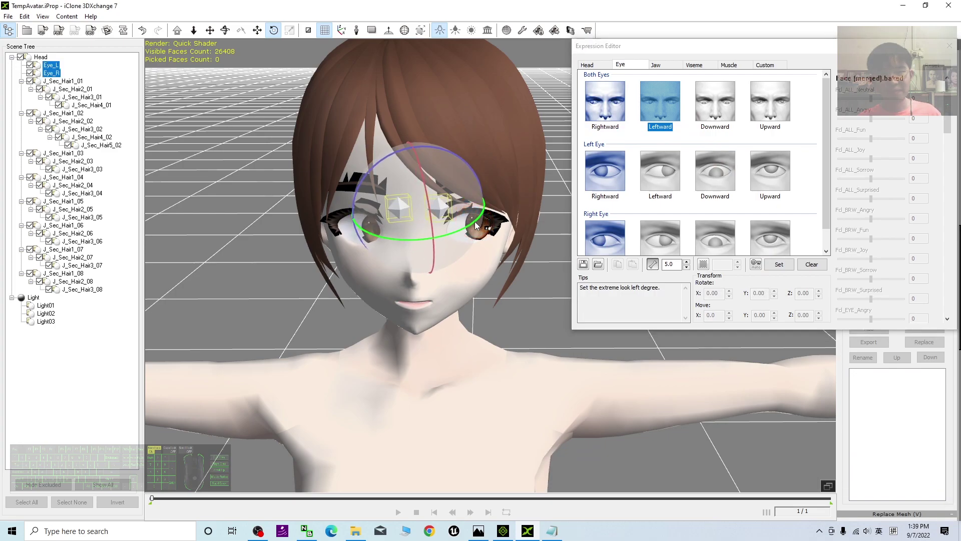
click(771, 264)
- Define the Downward and Upward expressions for both eyes by rotating the eye bones vertically and setting each pose
click(715, 102)
drag(415, 178, 431, 185)
click(779, 264)
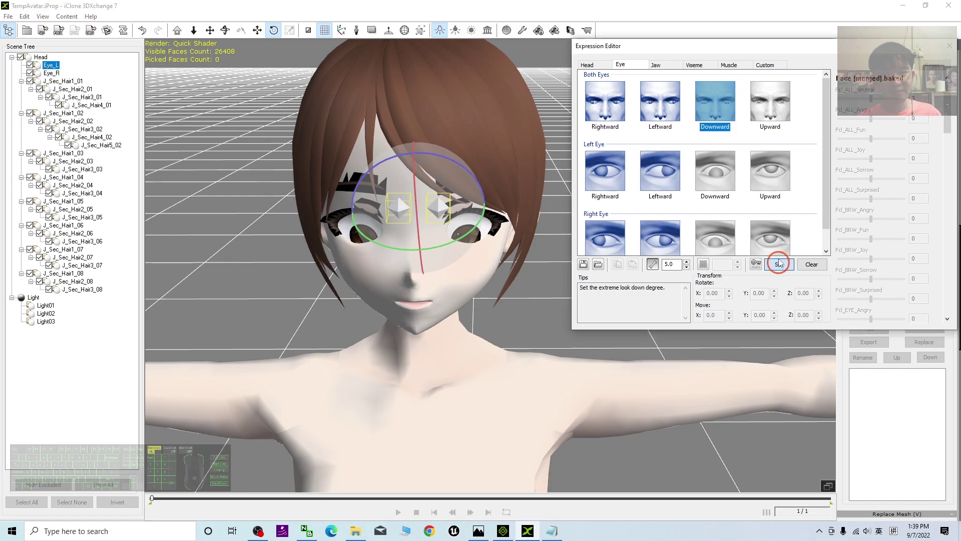
click(770, 102)
drag(415, 178, 413, 167)
click(775, 264)
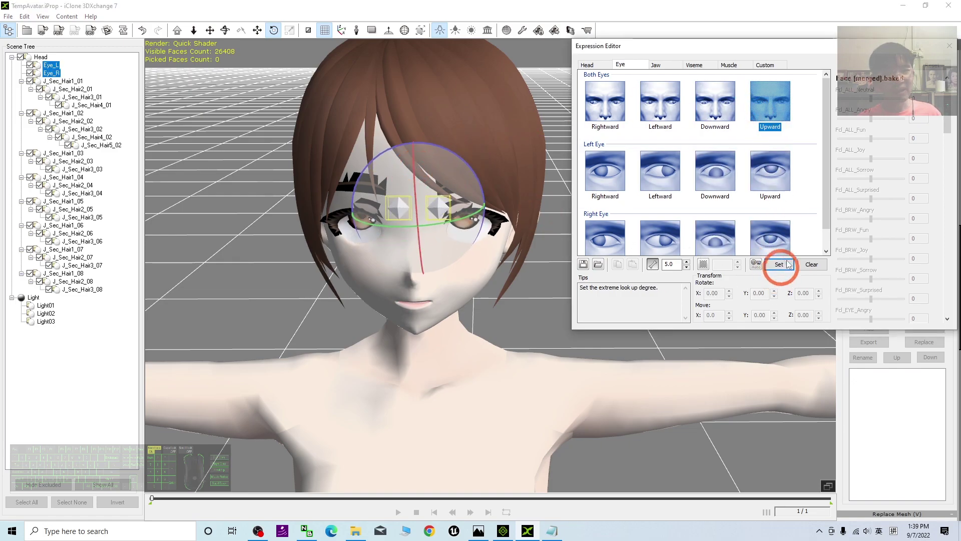
- Define the Drop Jaw expression with the Fcl_MTH_A morph at 100
click(657, 65)
click(620, 103)
click(914, 119)
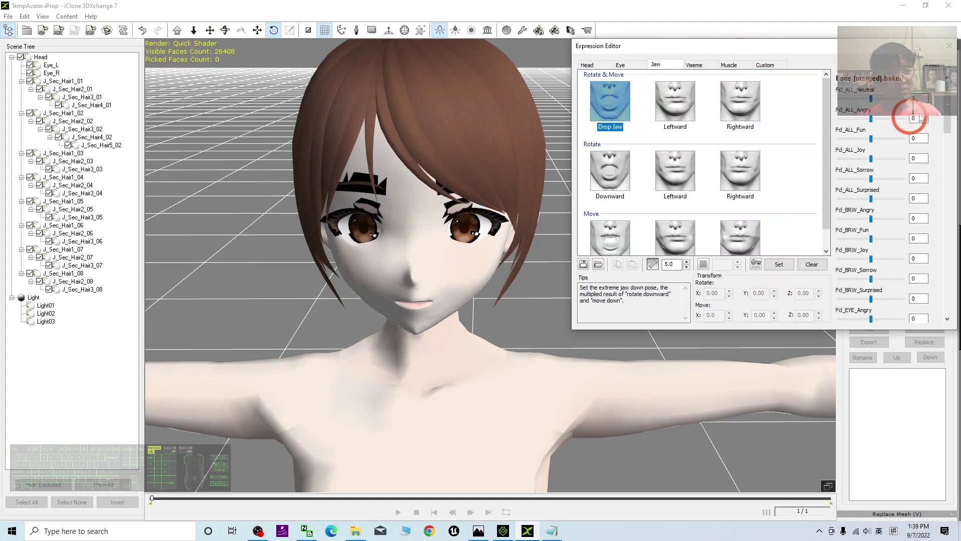
drag(947, 109, 932, 245)
drag(871, 189, 926, 189)
click(782, 225)
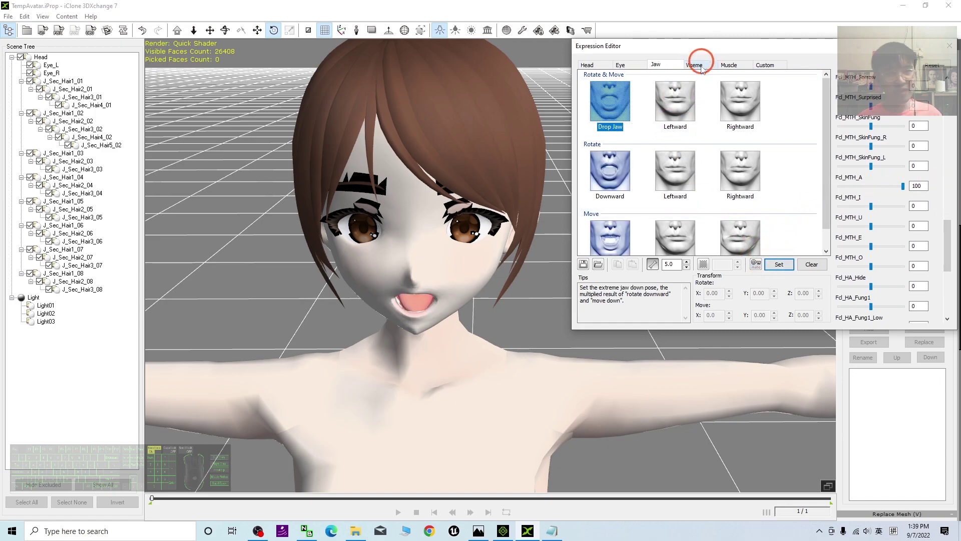
- Define the EE viseme with the Fcl_MTH_A morph at 100 and copy its setting
click(695, 64)
click(608, 86)
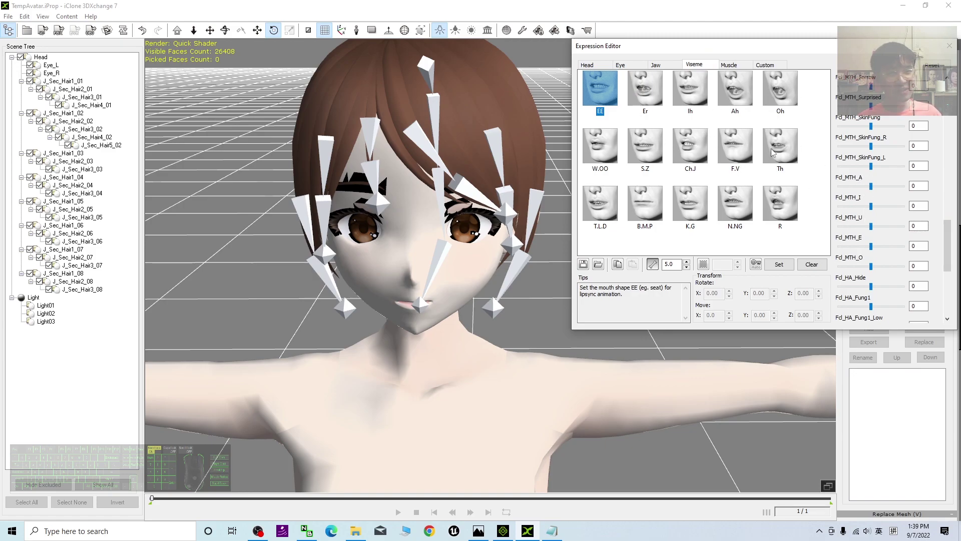
click(600, 89)
drag(871, 186, 936, 196)
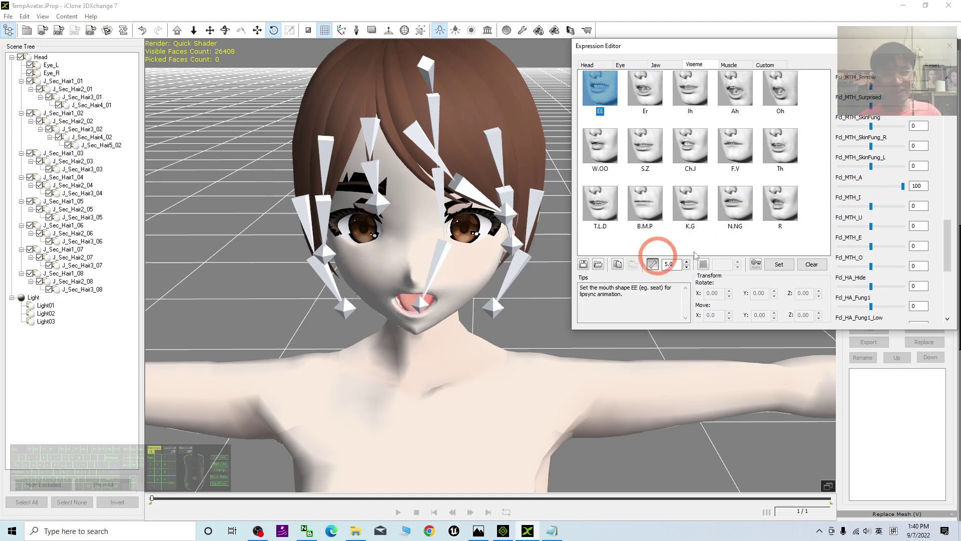
click(778, 265)
click(617, 264)
- Paste the copied EE mouth shape onto the Ih, Oh, S.Z, F.V, T.L.D, K.G and R visemes
click(691, 88)
key(ctrl+v)
click(780, 90)
key(ctrl+v)
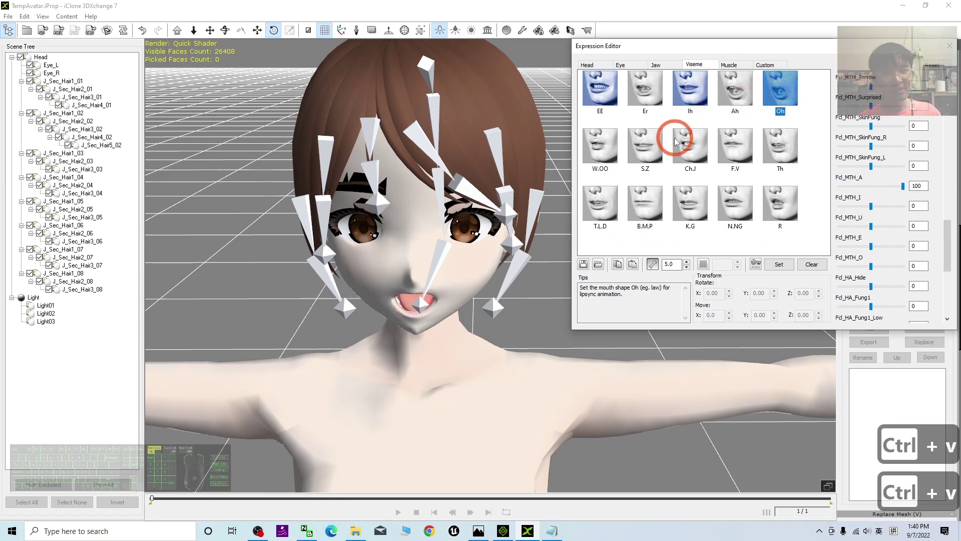
click(651, 144)
key(ctrl+v)
click(729, 150)
key(ctrl+v)
click(600, 203)
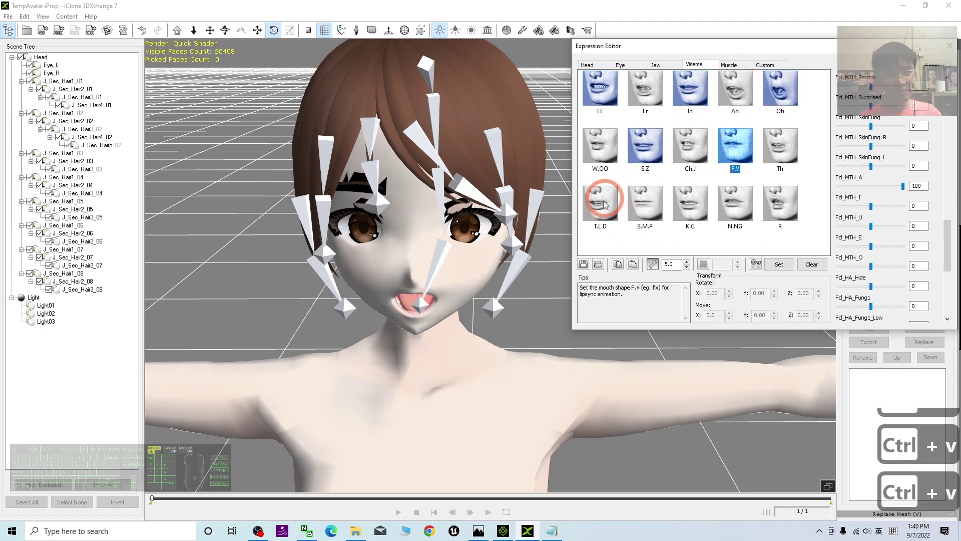
key(ctrl+v)
click(690, 202)
key(ctrl+v)
click(793, 207)
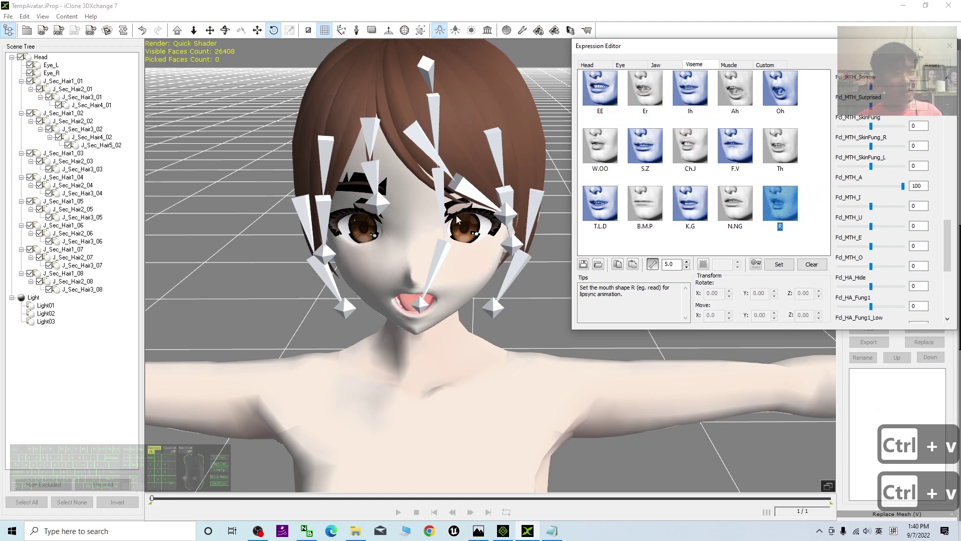
- Examine the character's open mouth shape from an angled close-up view
scroll(471, 293, up, 3)
scroll(495, 283, down, 5)
key(c)
drag(495, 287, 424, 332)
scroll(510, 261, up, 3)
key(x)
key(c)
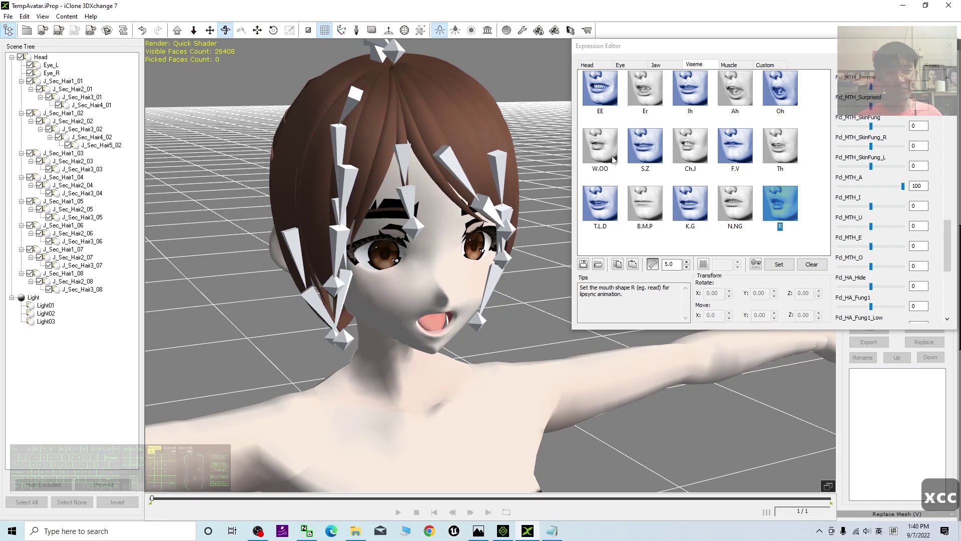
- Define the Eyes Blink muscle expression with the Fcl_EYE_Close morph at 100
click(729, 65)
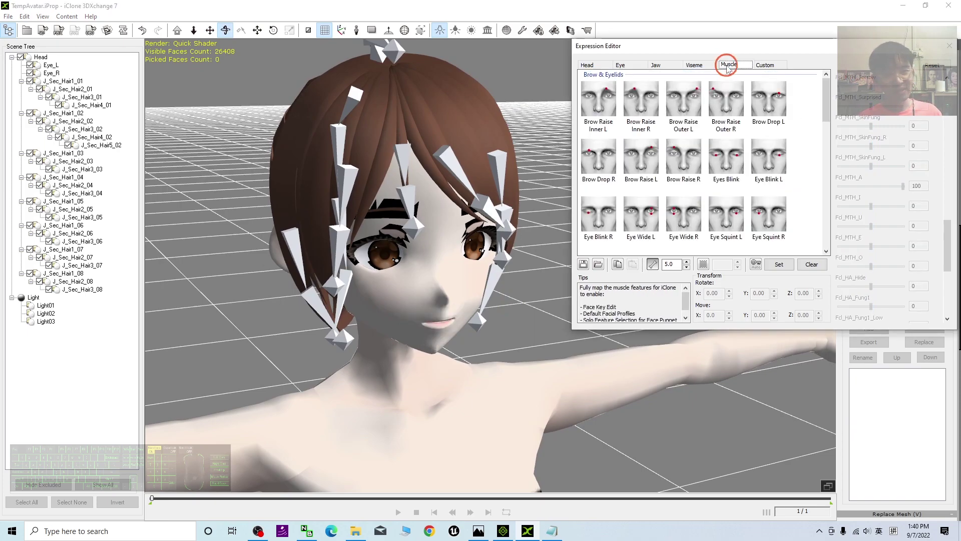
mouse_move(827, 94)
mouse_down()
mouse_move(826, 122)
mouse_move(827, 92)
mouse_up()
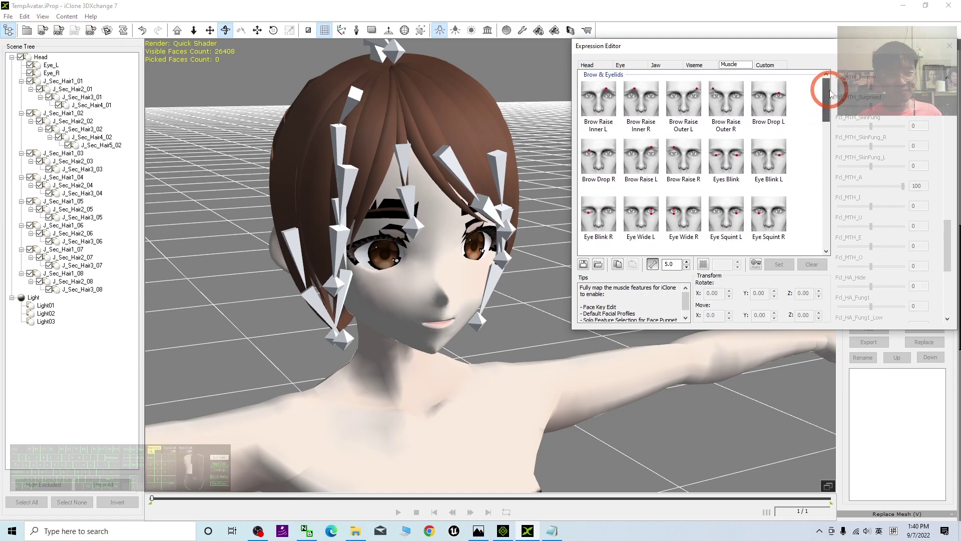
click(720, 158)
mouse_move(947, 234)
mouse_down()
mouse_move(945, 266)
mouse_move(957, 236)
mouse_up()
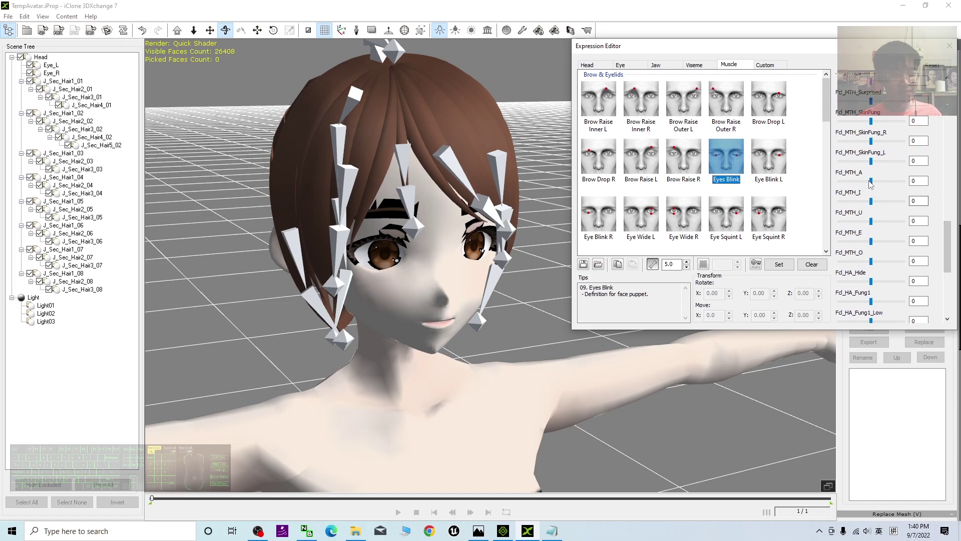
drag(949, 253, 949, 127)
scroll(900, 221, down, 3)
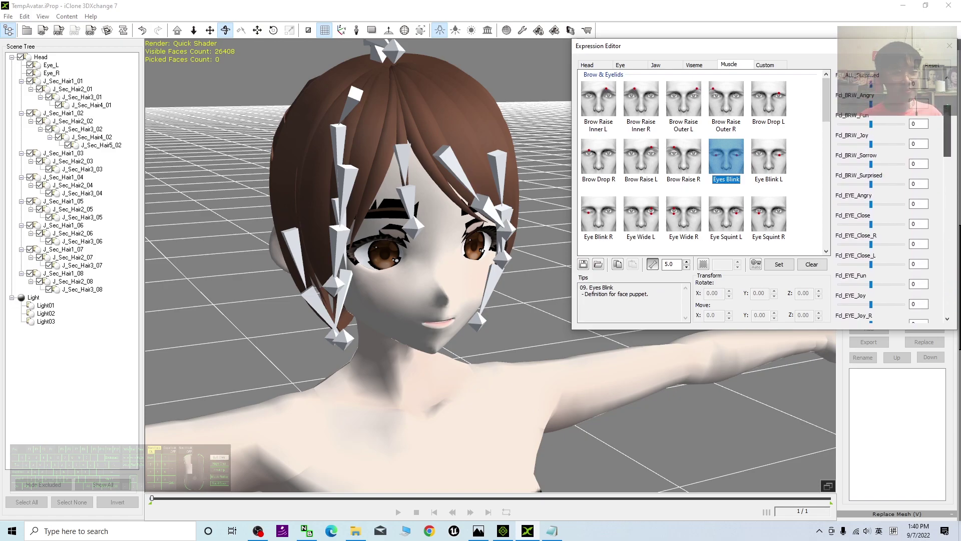
drag(873, 219, 926, 216)
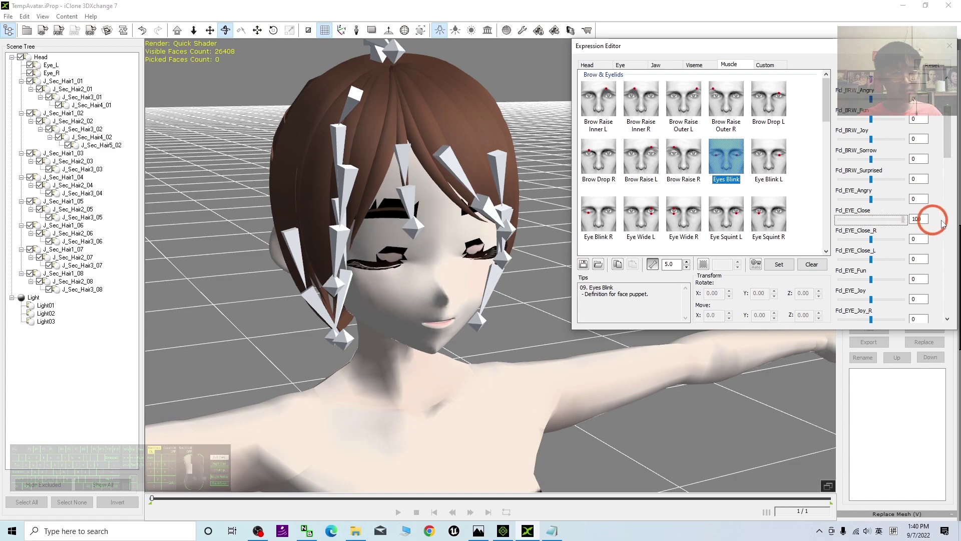
click(779, 264)
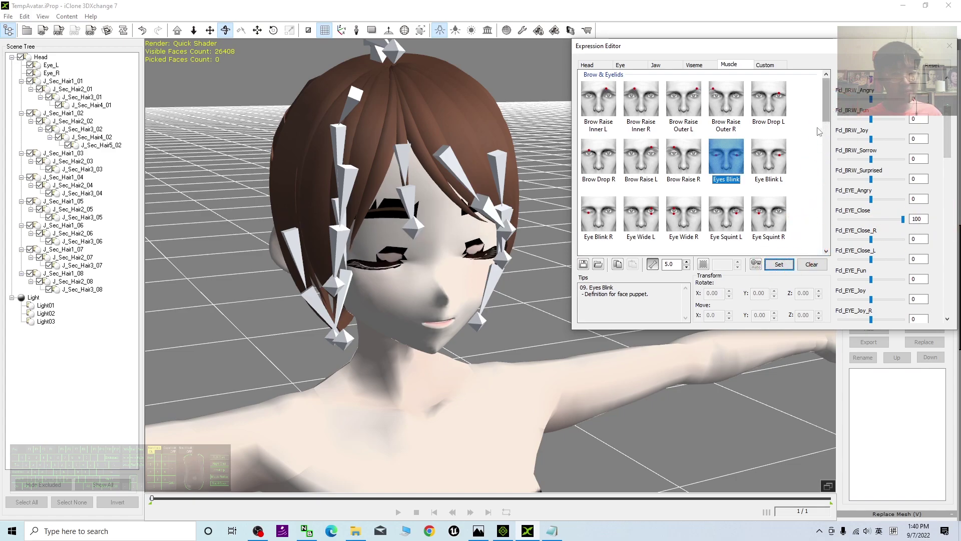
- Define the Eye Blink L expression with Fcl_EYE_Close_L at 100 and the Eye Blink R expression with Fcl_EYE_Close_R at 100
click(768, 156)
drag(871, 260, 904, 259)
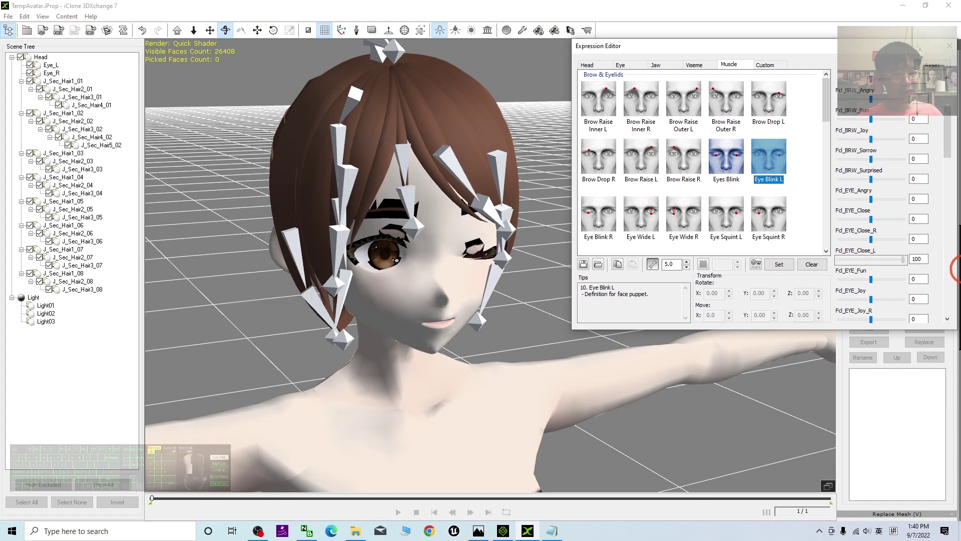
click(779, 264)
click(592, 220)
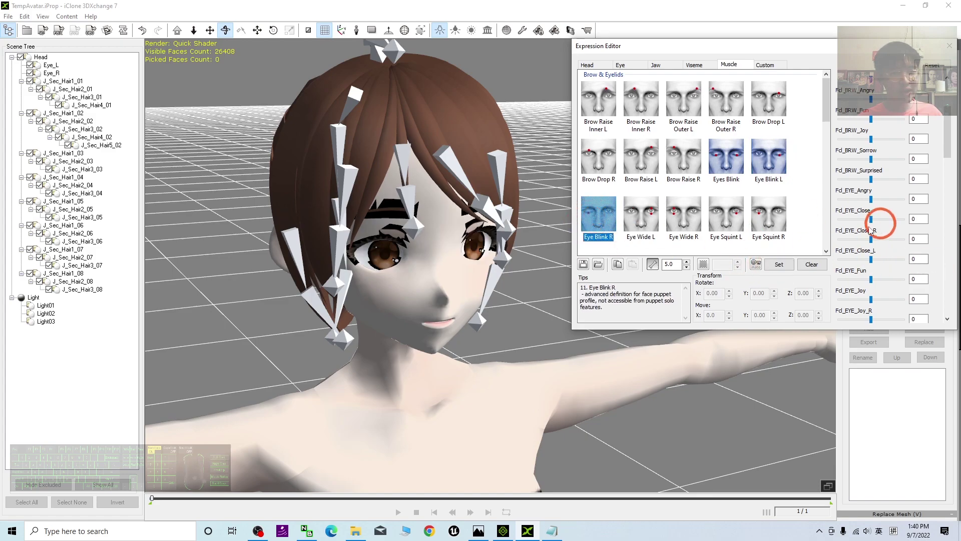
drag(872, 239, 904, 239)
click(780, 265)
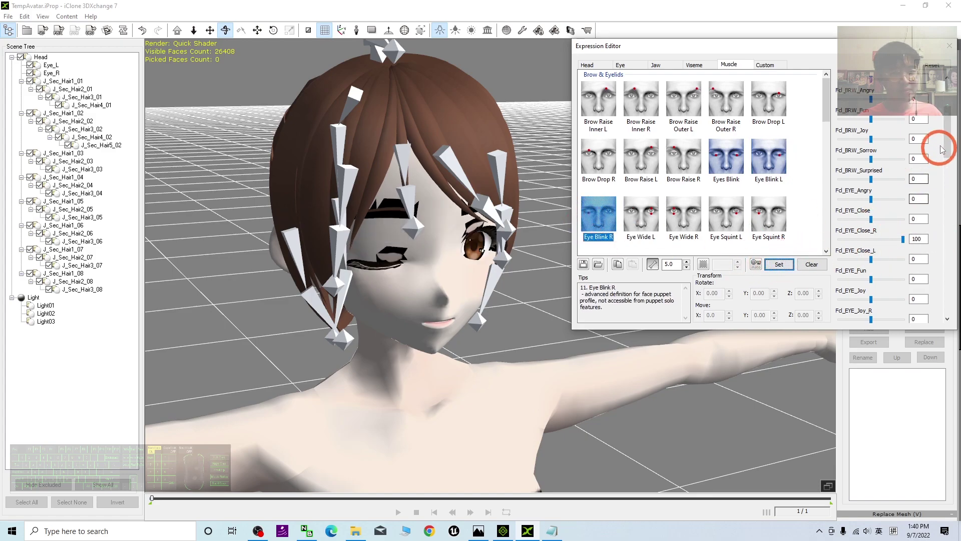
- Define the Mouth Open muscle expression with the Fcl_MTH_A morph at 100, then close the Expression Editor
drag(944, 126, 940, 298)
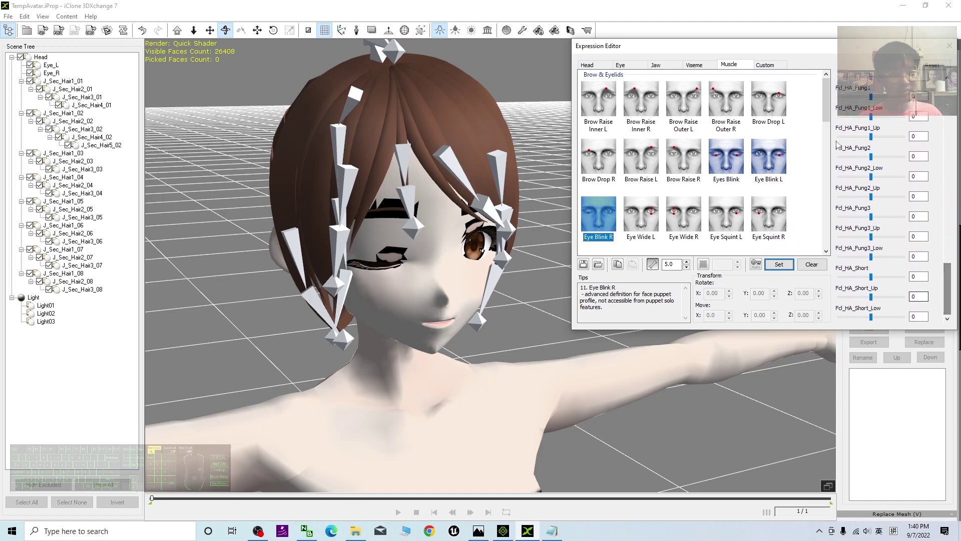
drag(826, 100, 824, 235)
click(769, 221)
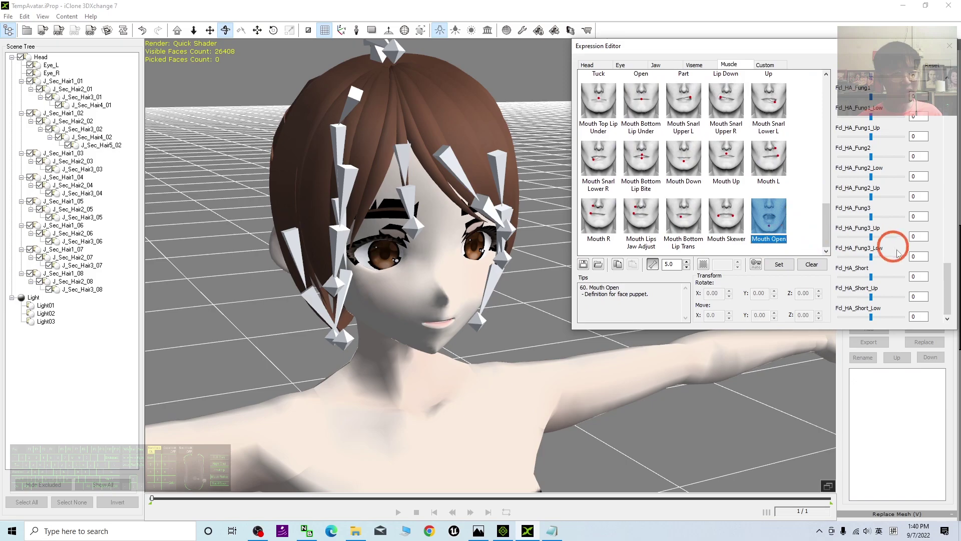
drag(946, 279, 946, 131)
scroll(881, 201, down, 4)
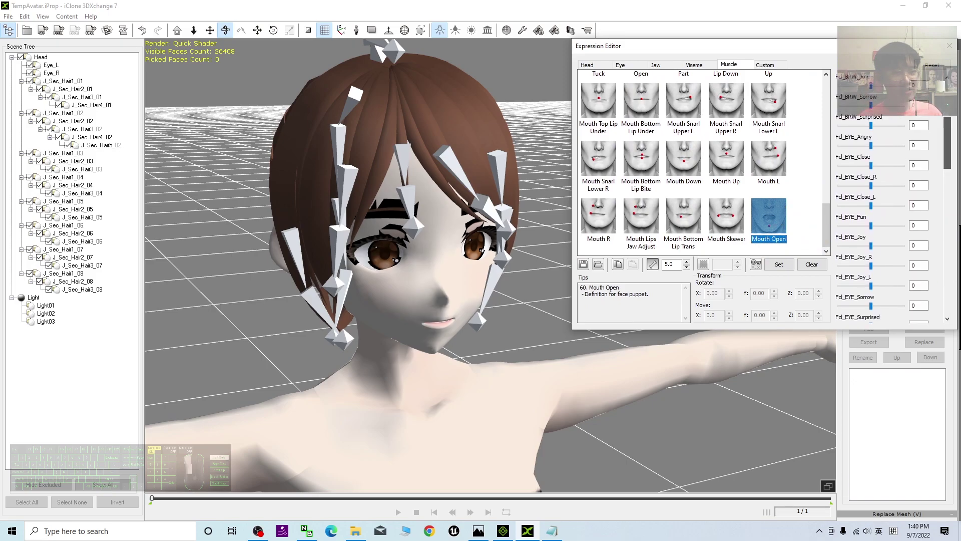
drag(947, 190, 947, 239)
drag(871, 223, 938, 225)
click(729, 221)
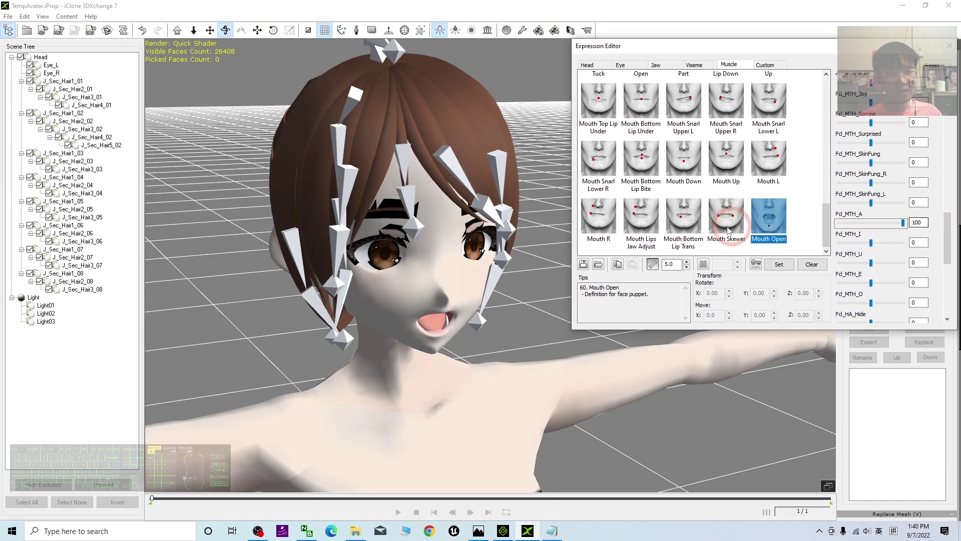
click(779, 263)
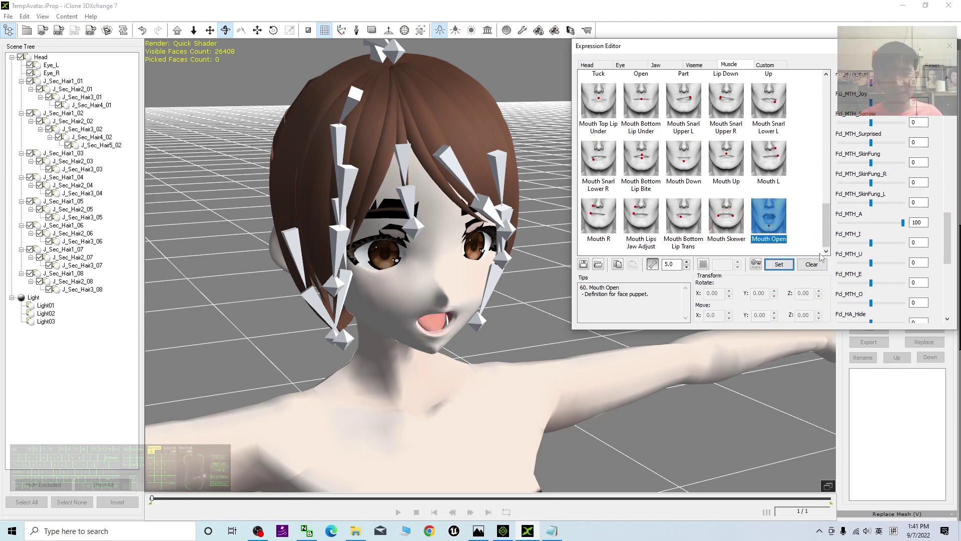
click(766, 65)
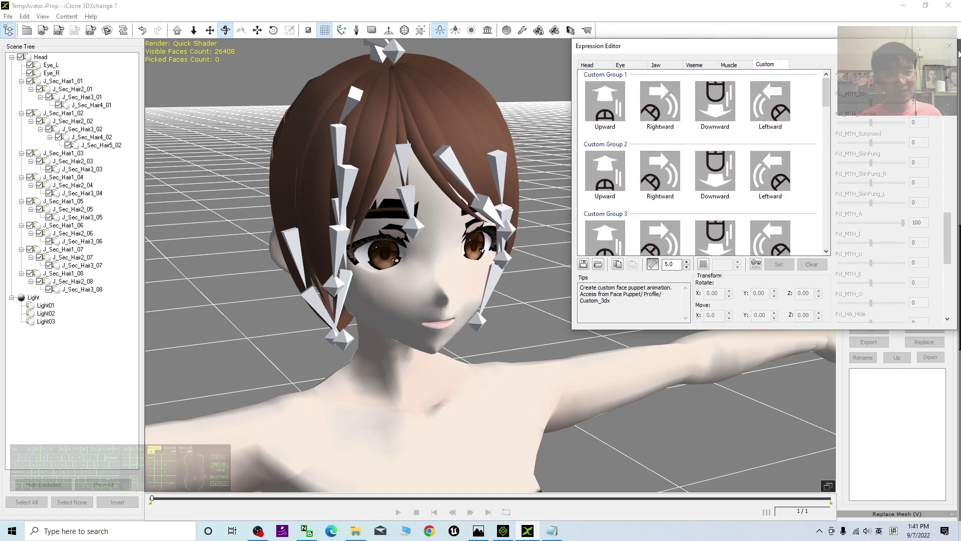
click(949, 46)
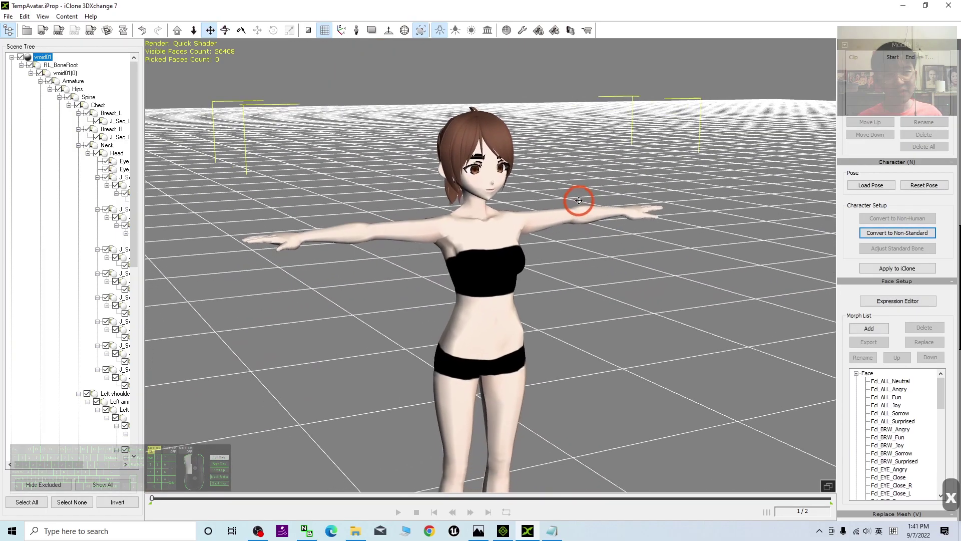
- Shrink the 3DXchange window to expose the desktop and open the iClone content export settings
drag(482, 3, 566, 61)
click(902, 6)
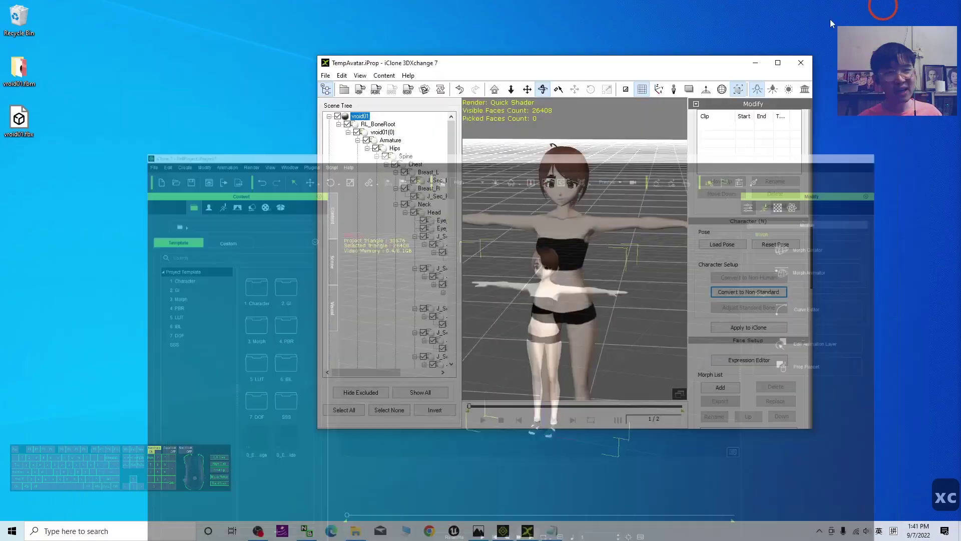
click(324, 75)
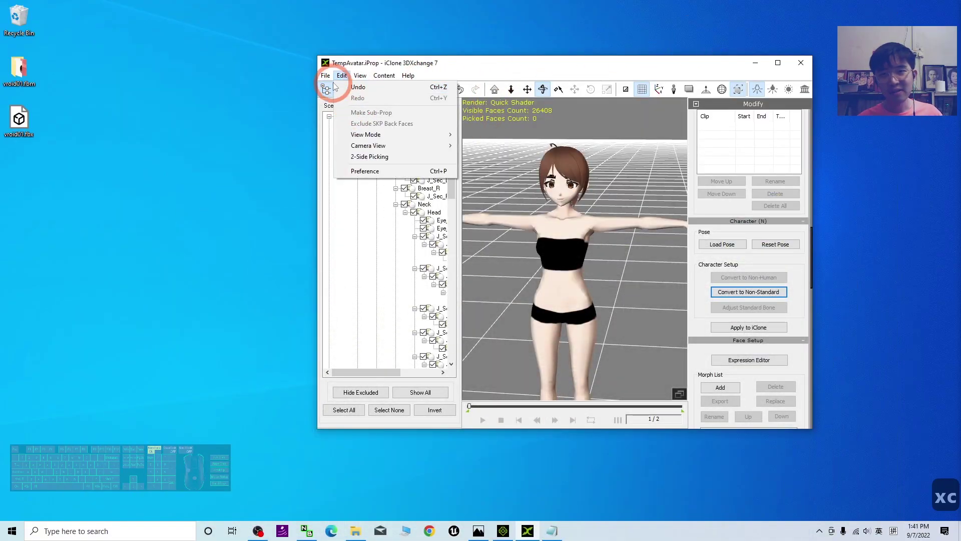
click(346, 109)
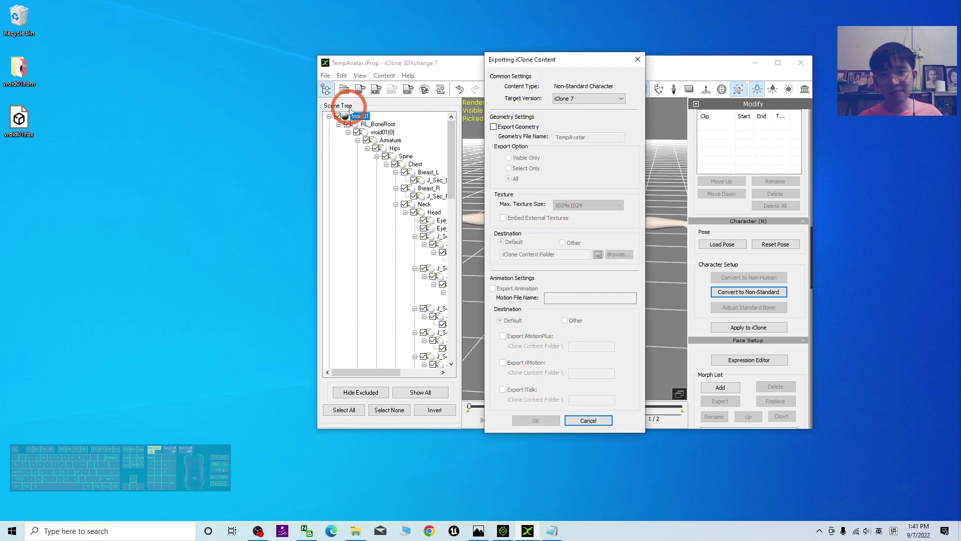
- Review the target version options for the export, keeping iClone 7
click(583, 98)
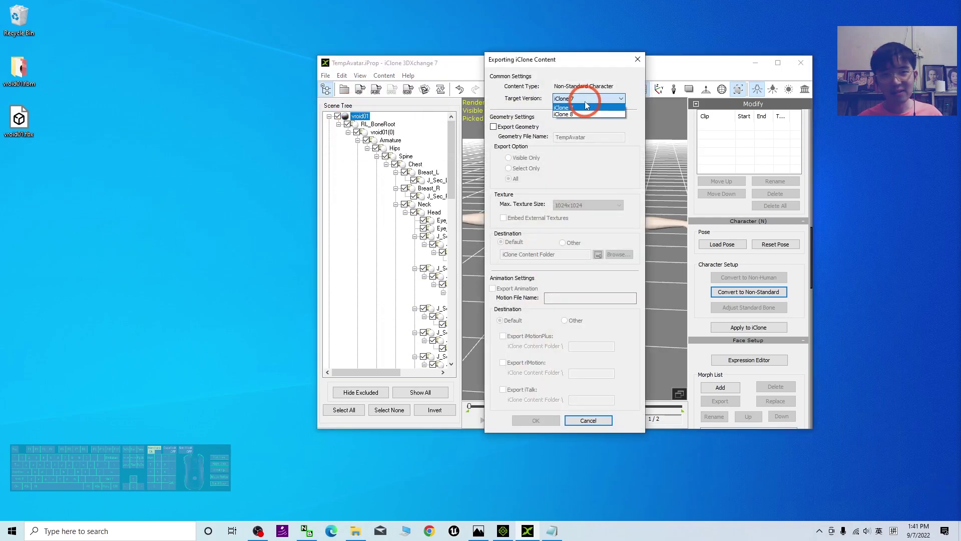
click(572, 84)
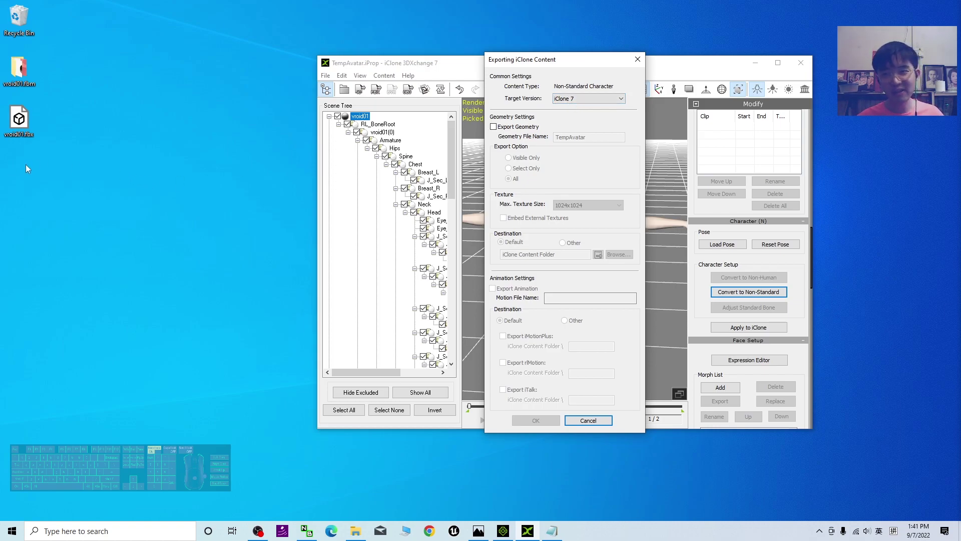
click(581, 98)
click(582, 100)
click(582, 100)
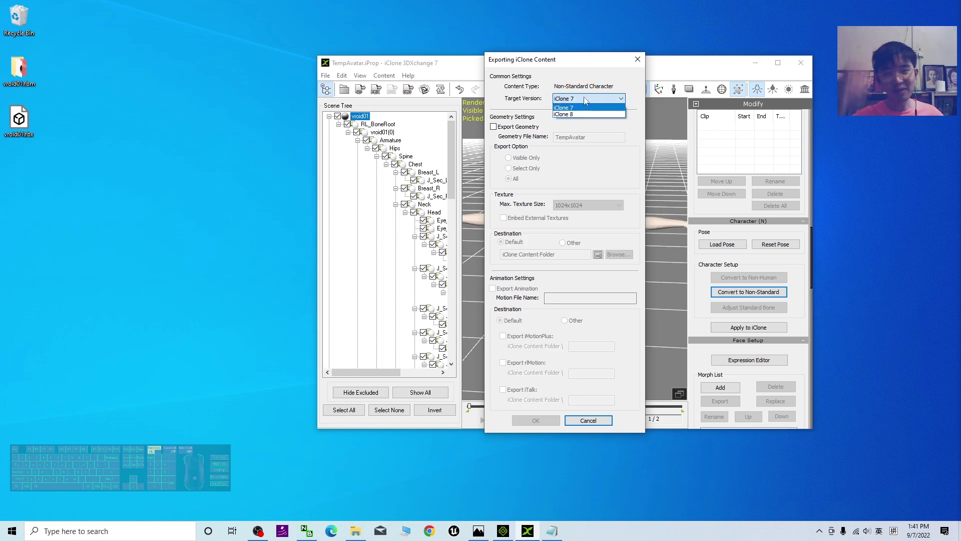
click(579, 70)
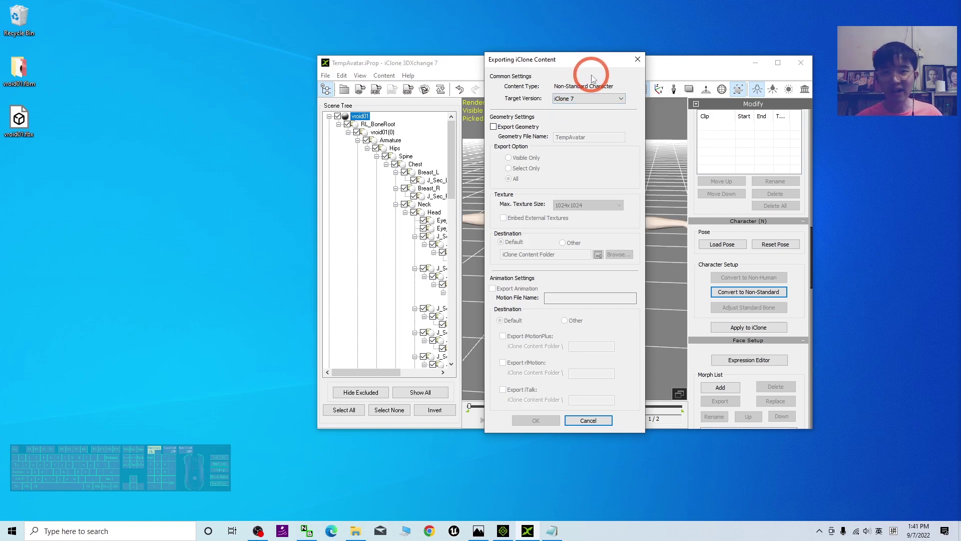
- Enable geometry export and set a custom destination to the Desktop folder
click(494, 127)
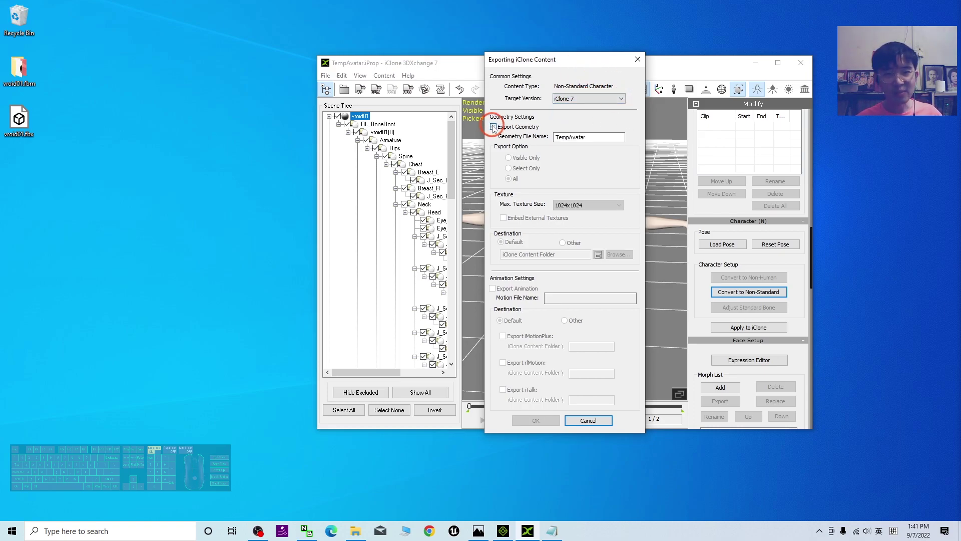
click(571, 244)
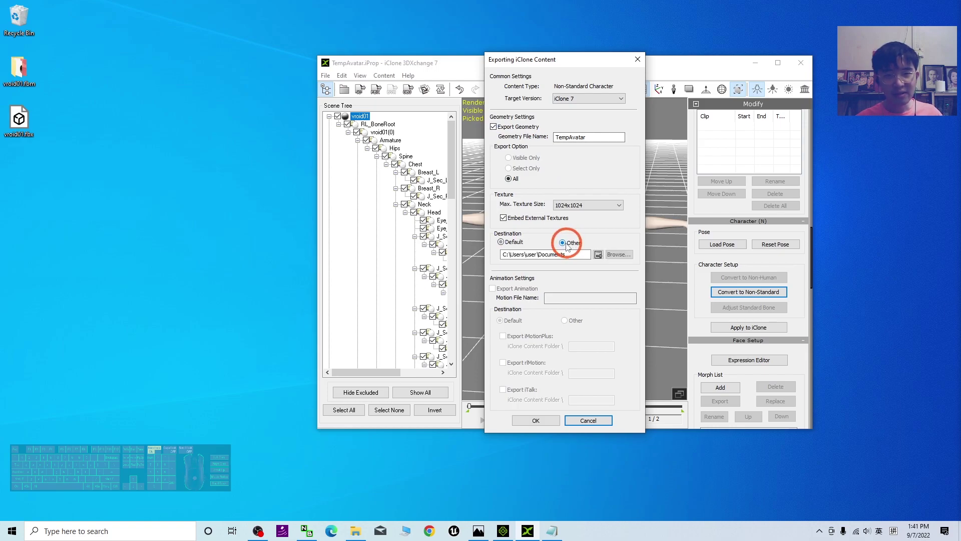
click(611, 254)
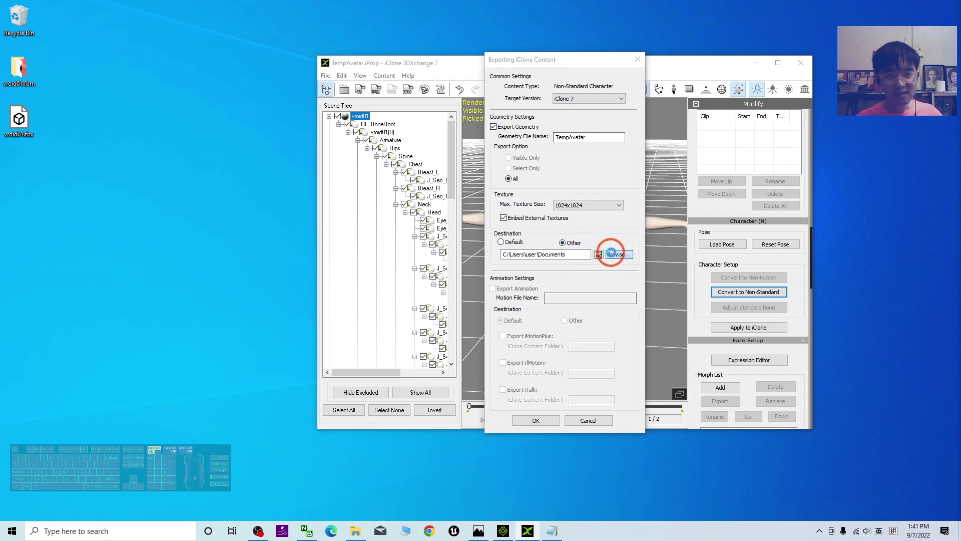
click(516, 197)
click(575, 325)
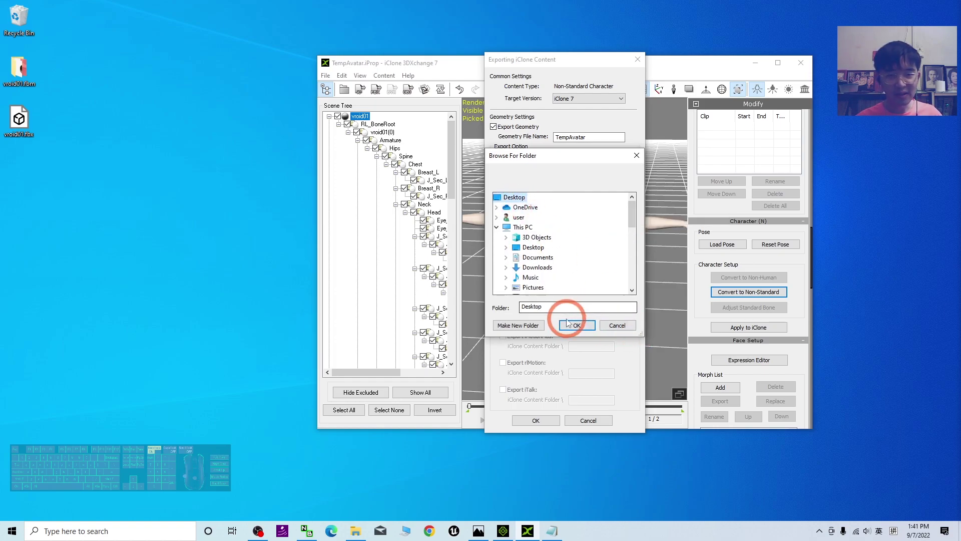
- Name the geometry file vroid01, export the character, and select the exported avatar file on the desktop
drag(598, 137, 529, 128)
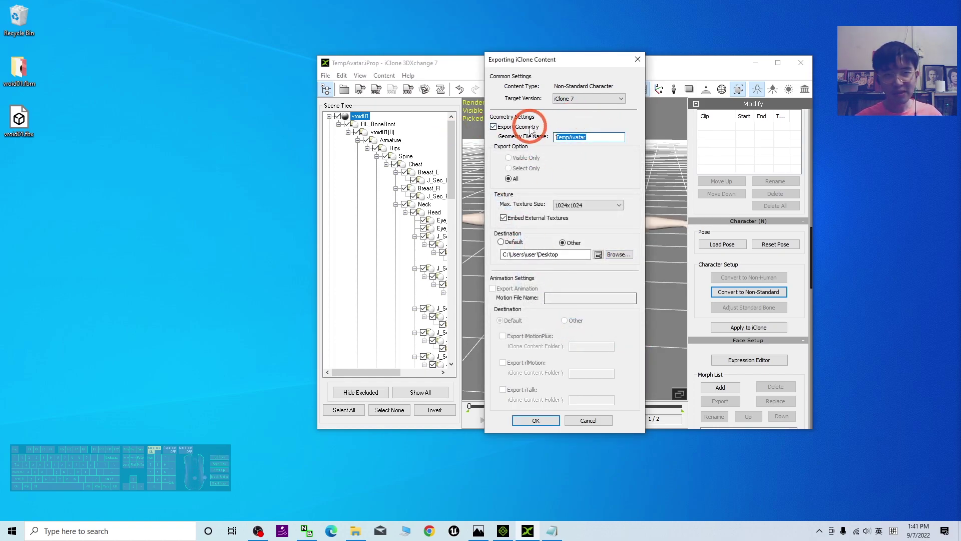
text(vroid01)
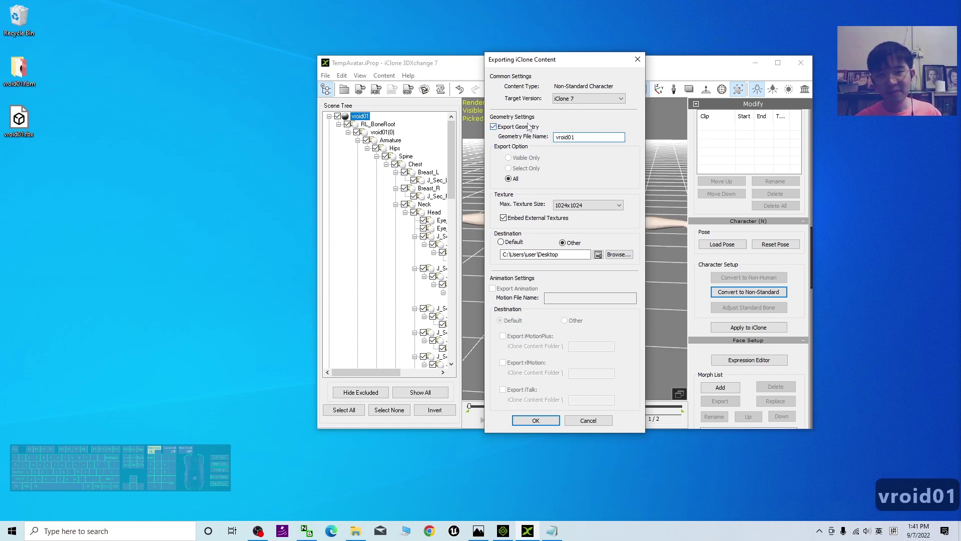
click(536, 420)
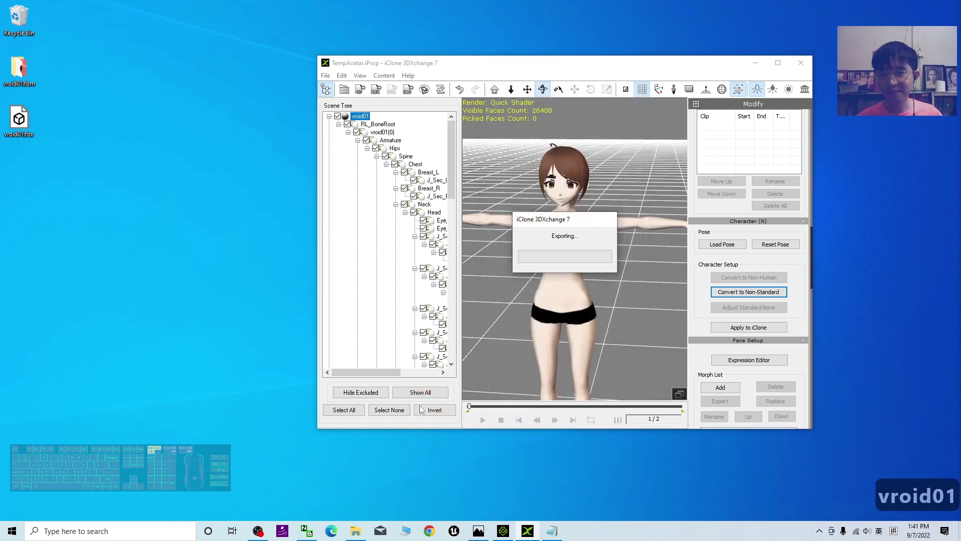
click(590, 270)
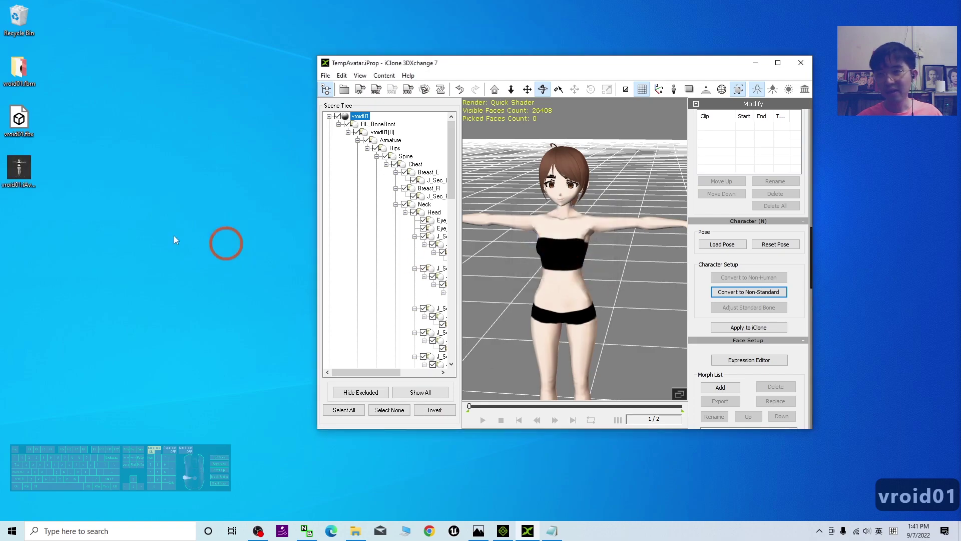
click(25, 168)
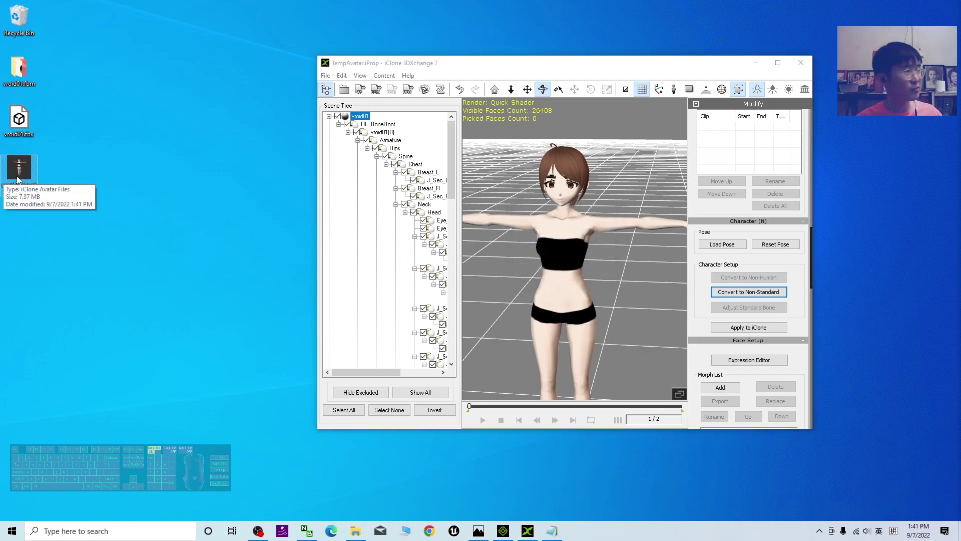
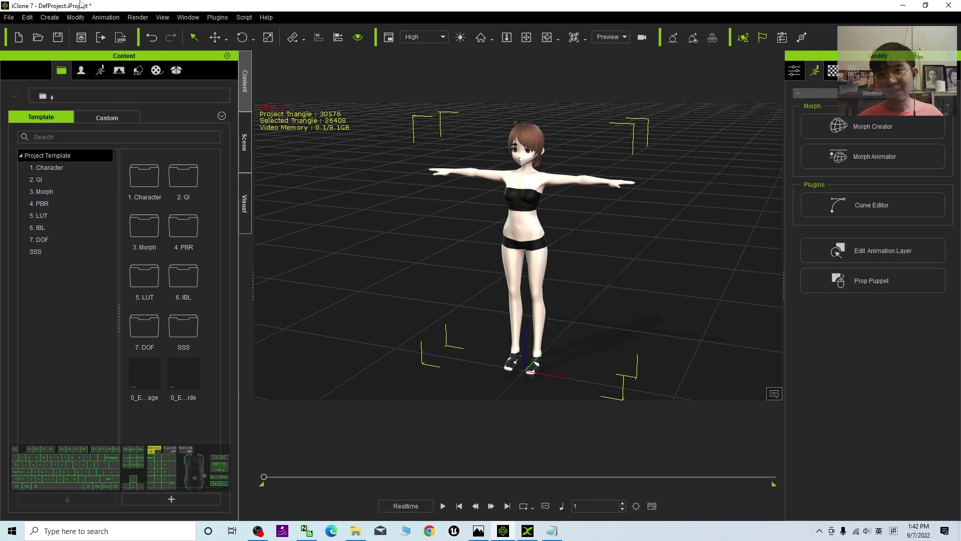
- Switch to iClone 7, start a new project, and load the exported vroid01 avatar file from the desktop into the scene
drag(80, 3, 280, 29)
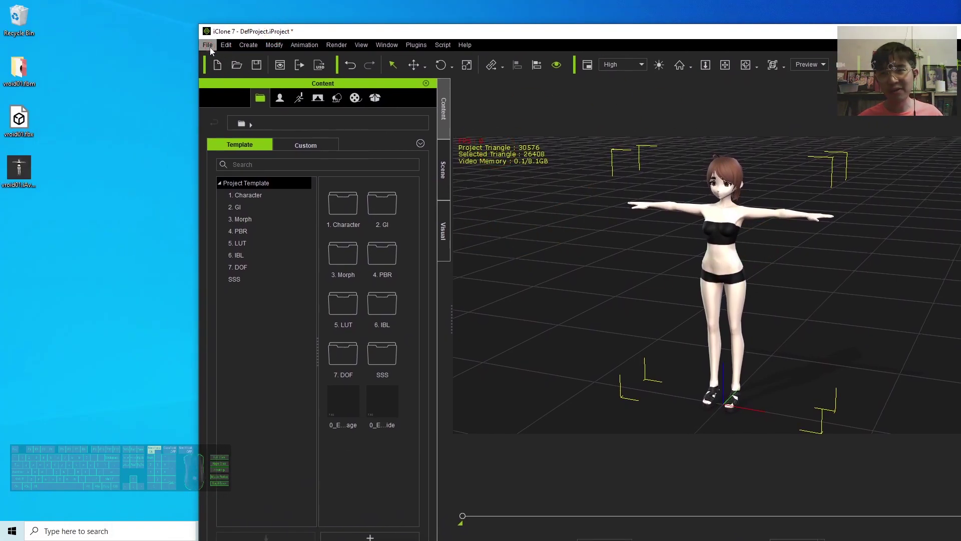
click(209, 47)
click(226, 59)
click(653, 323)
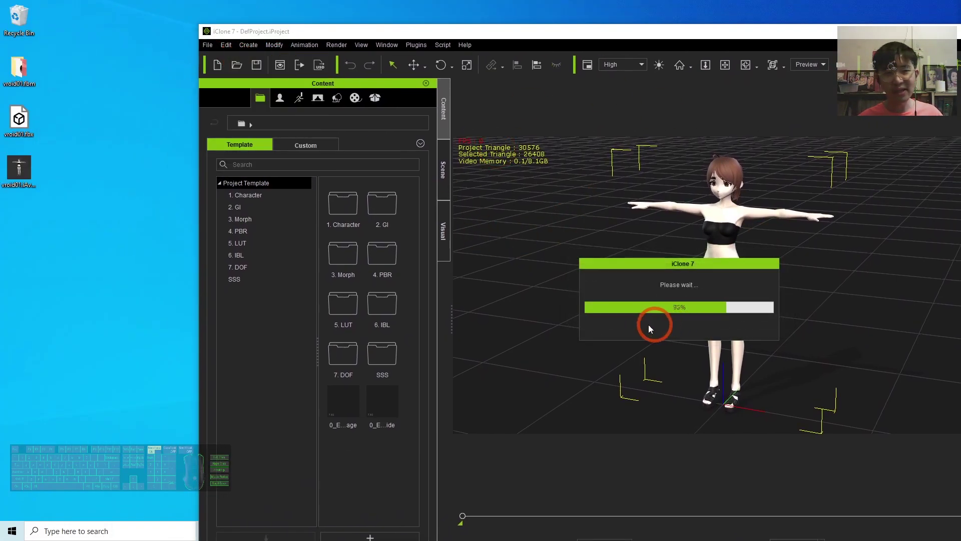
drag(19, 168, 697, 348)
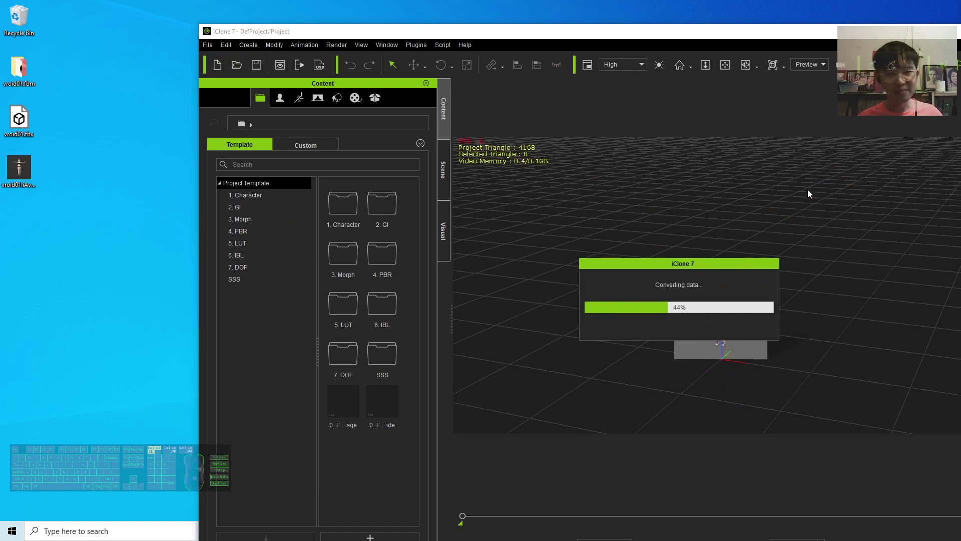
drag(794, 32, 690, 2)
- Open the Morph Animator for the loaded vroid01 avatar
scroll(602, 196, up, 5)
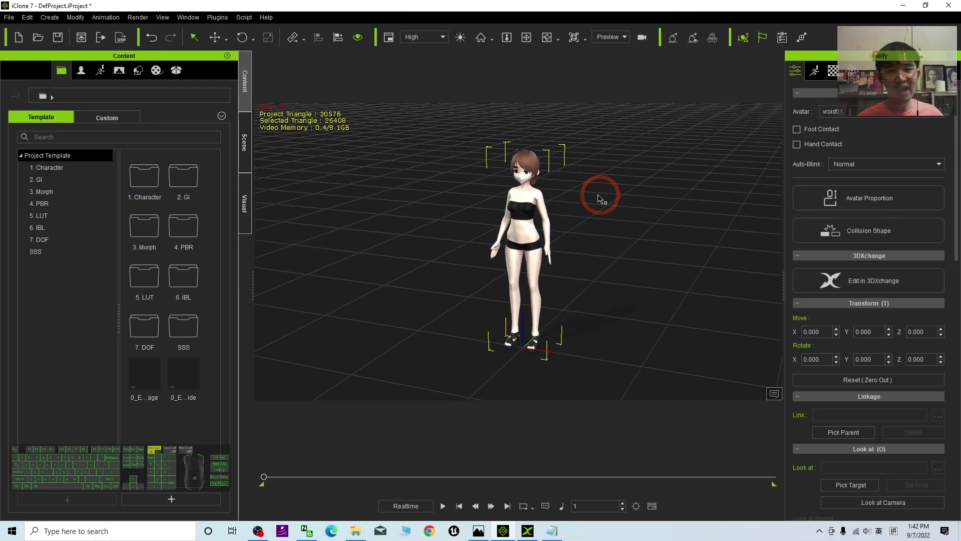
key(x)
drag(596, 191, 545, 265)
scroll(577, 222, up, 3)
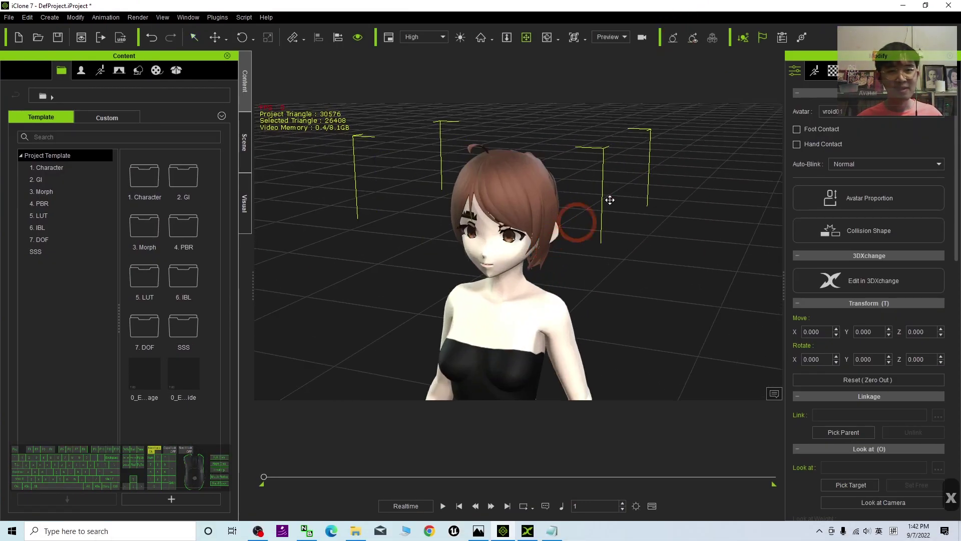
click(814, 72)
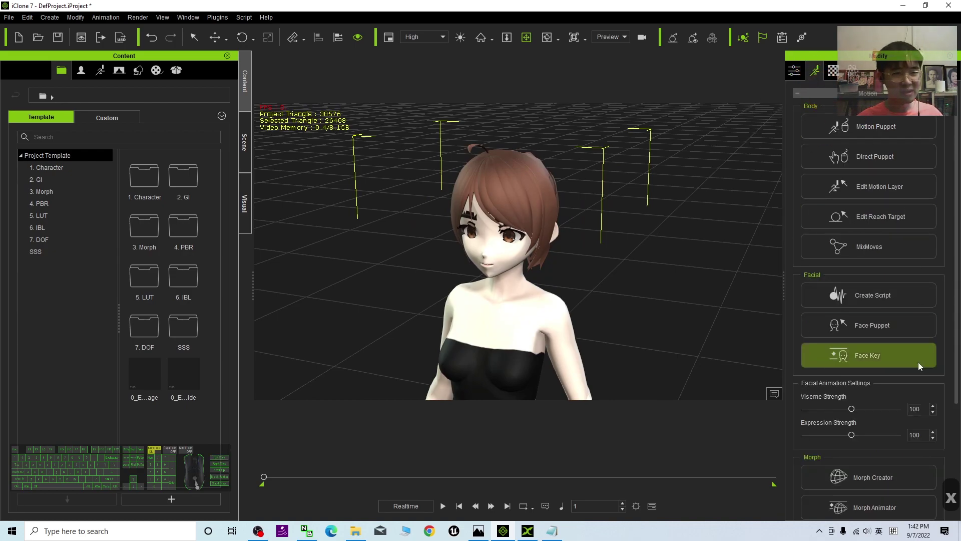
click(601, 304)
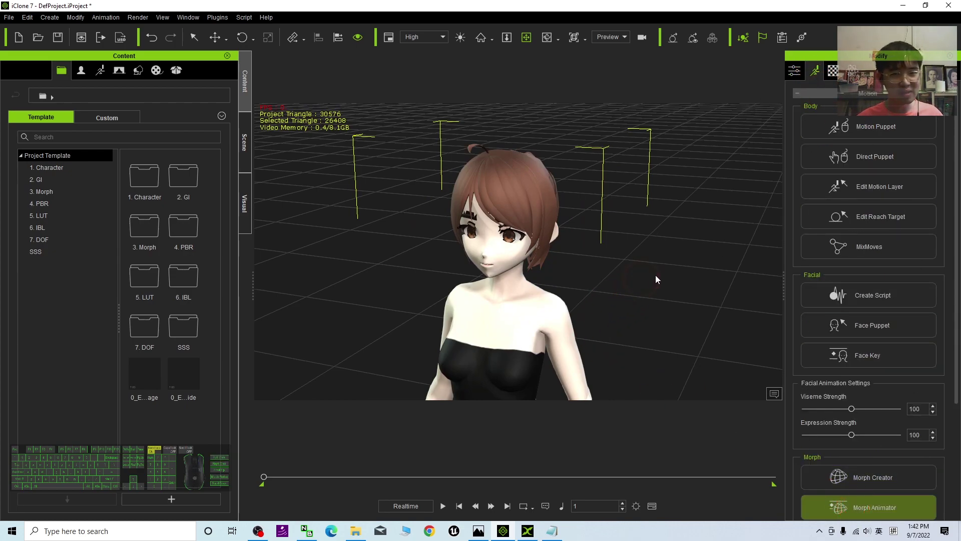
scroll(435, 212, up, 3)
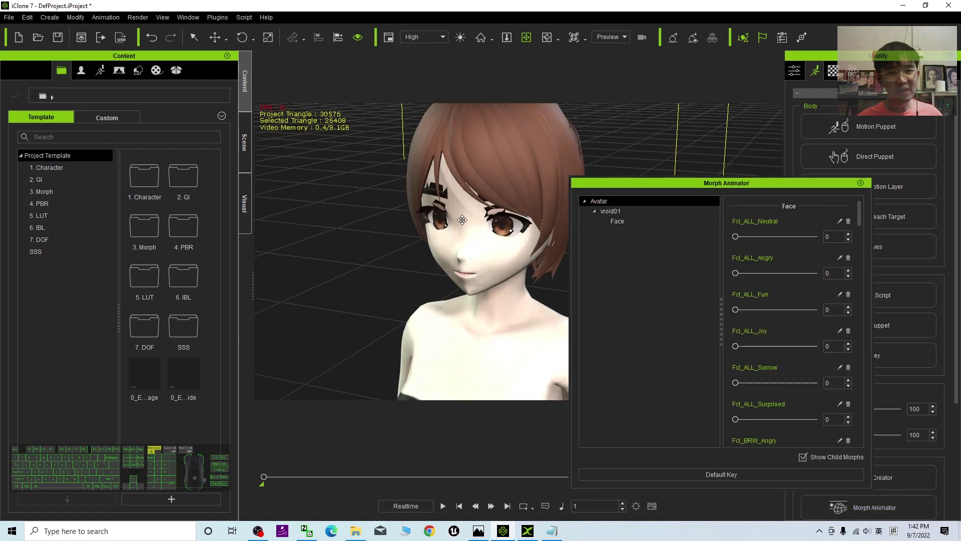
- Test the Fcl_ALL_Angry and Fcl_ALL_Fun face morphs, raising Fcl_ALL_Fun to 100, and close the Morph Animator
key(x)
drag(456, 212, 450, 255)
key(c)
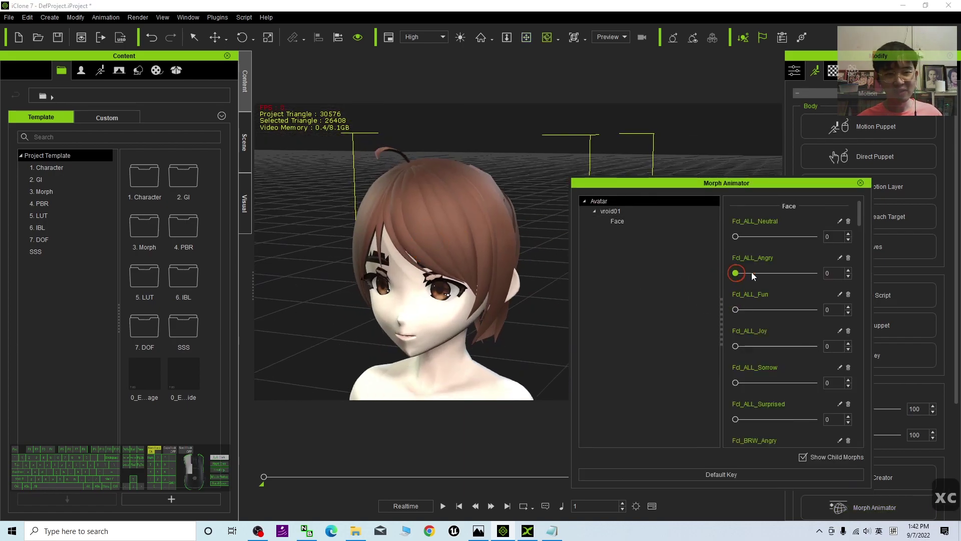
drag(752, 277, 622, 270)
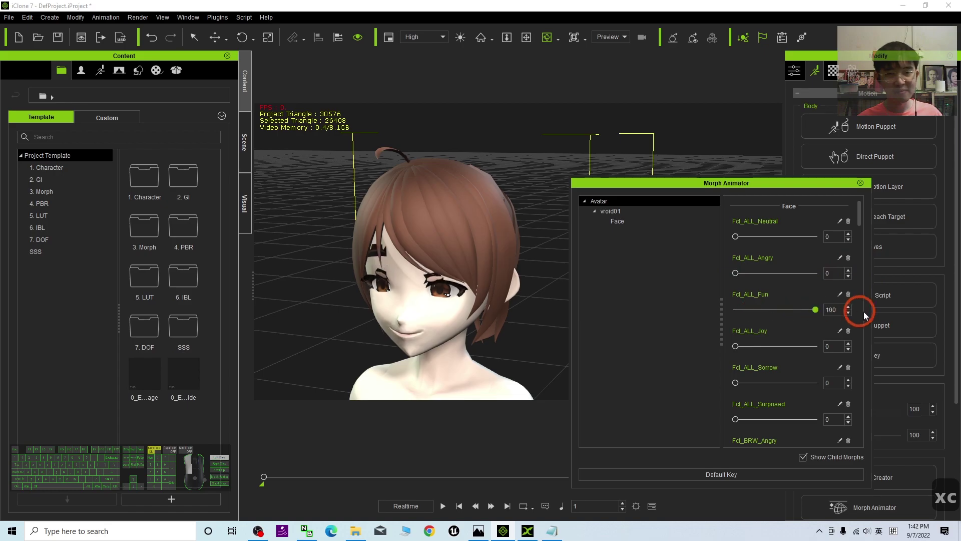
click(860, 183)
- Show the material settings of the vroid01 avatar with its face framed from the front
scroll(582, 179, up, 2)
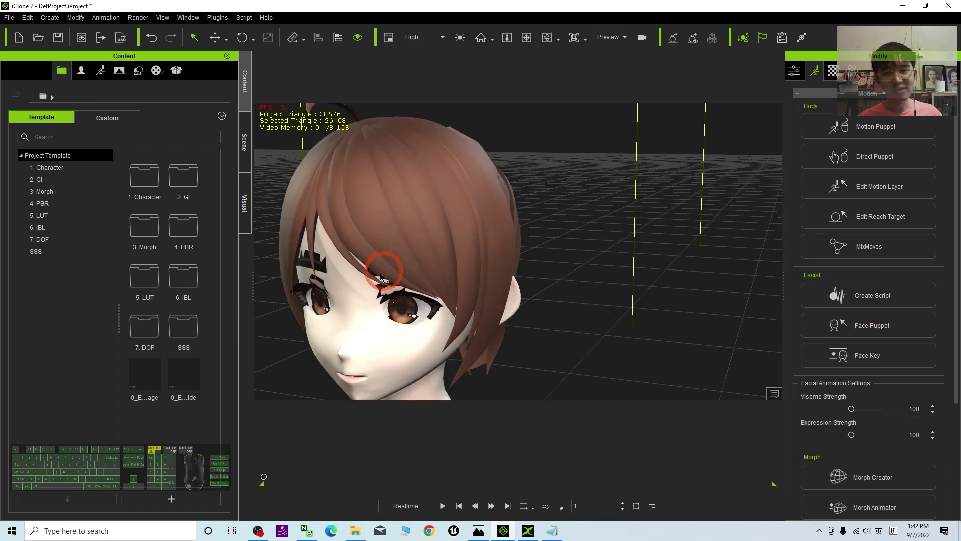
key(c)
drag(385, 272, 435, 270)
key(x)
drag(342, 286, 459, 264)
click(832, 70)
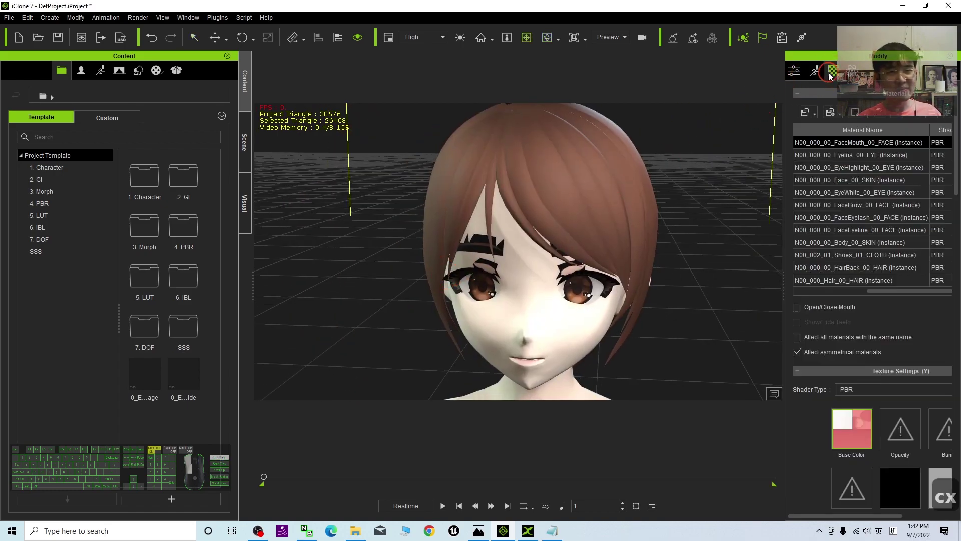
- Copy the EyeIris material's Base Color texture and paste it back into Base Color to generate its Opacity map
click(859, 192)
click(859, 154)
click(862, 167)
click(859, 155)
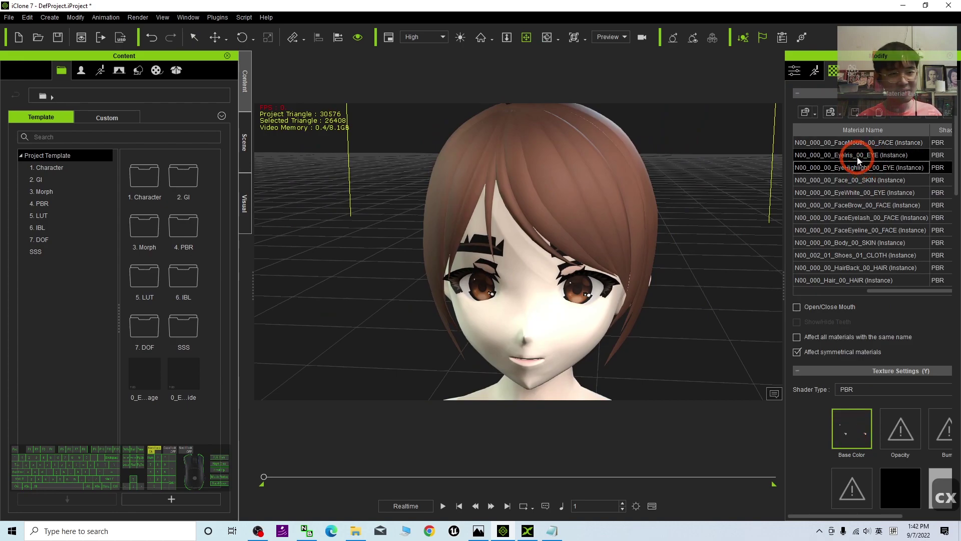
right_click(857, 411)
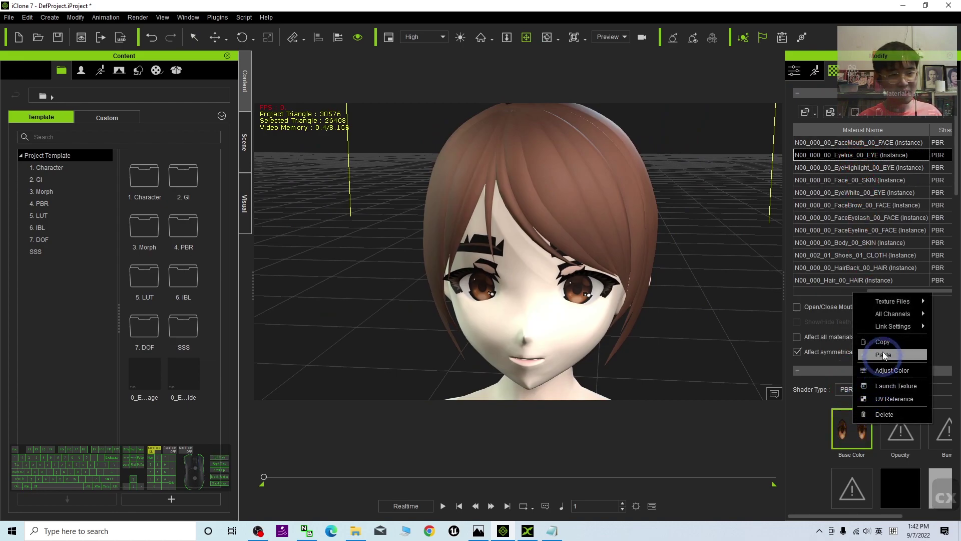
click(883, 380)
right_click(857, 437)
click(882, 368)
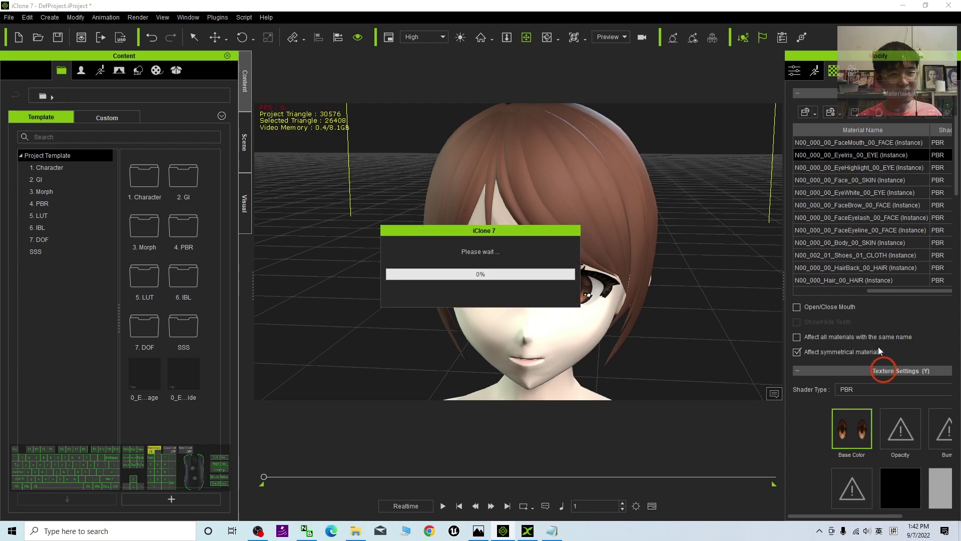
- Copy the EyeHighlight material's Base Color texture and paste it back into the same channel to generate its Opacity map
click(850, 169)
right_click(854, 437)
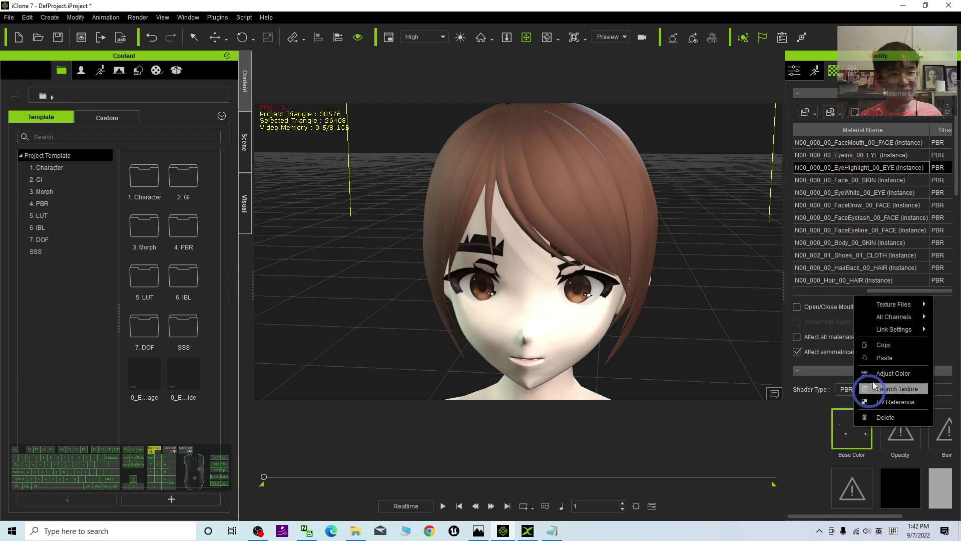
click(873, 350)
right_click(856, 430)
click(885, 363)
- Copy the EyeWhite material's Base Color texture and paste it back into Base Color to generate its Opacity map
click(858, 209)
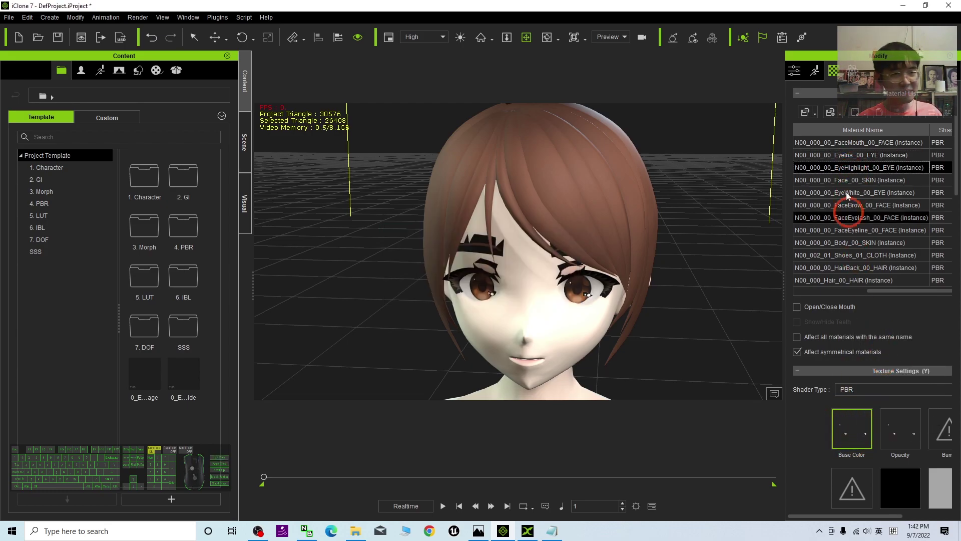
click(854, 145)
click(859, 383)
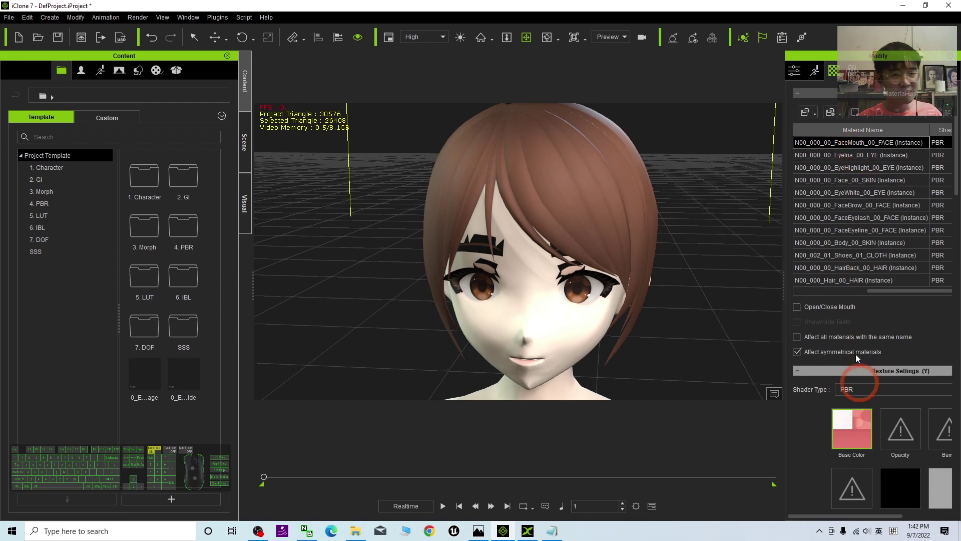
click(857, 193)
right_click(854, 433)
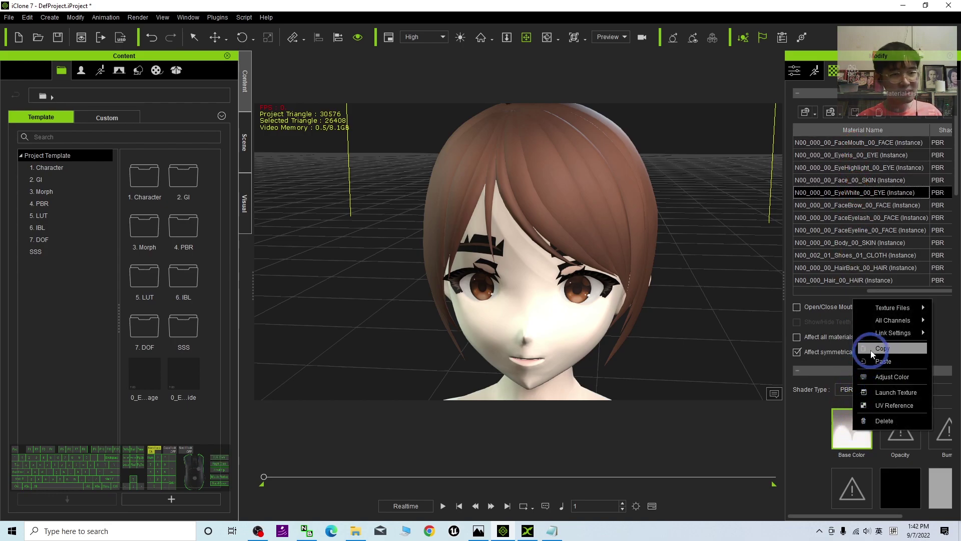
click(872, 350)
right_click(856, 417)
click(882, 348)
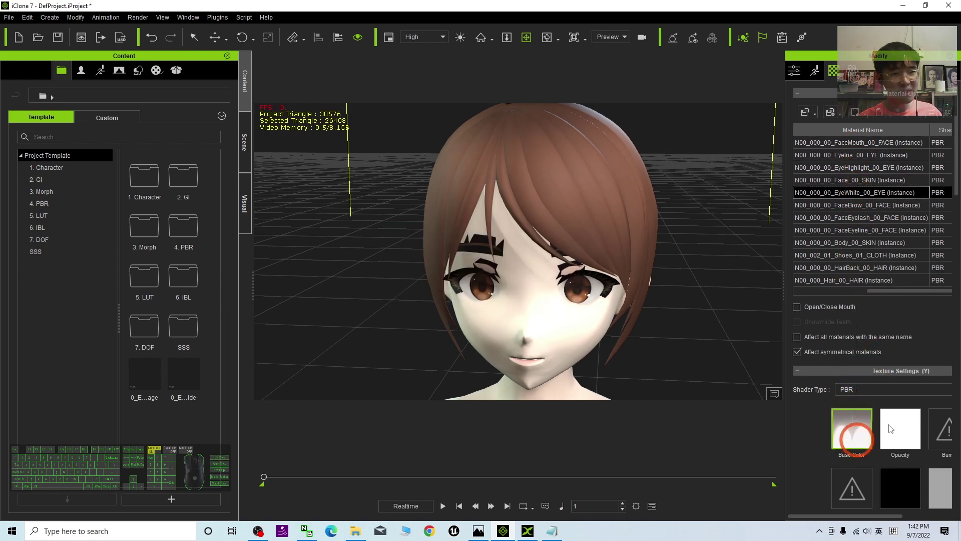
- Copy the FaceBrow material's Base Color texture and paste it back to make the area around the eyebrows transparent
click(853, 205)
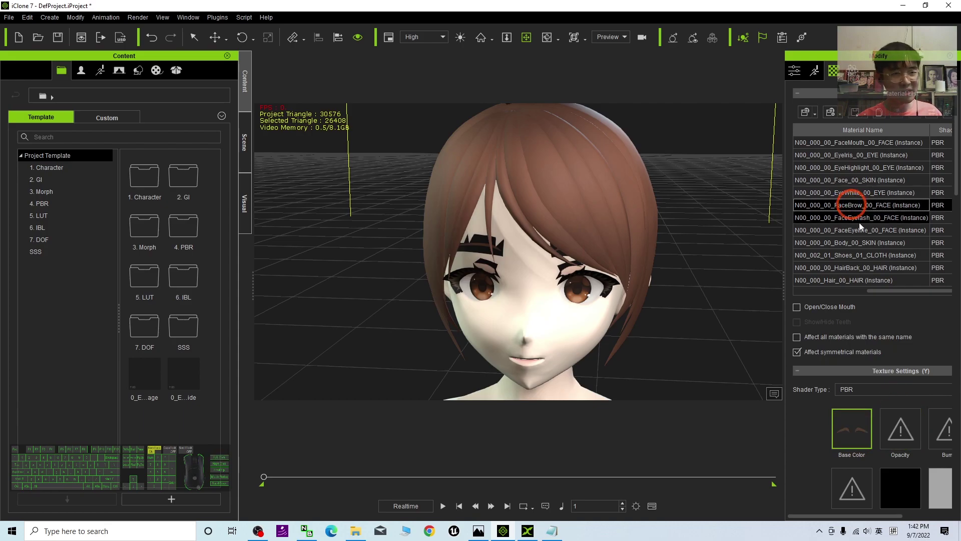
right_click(858, 423)
click(884, 356)
right_click(857, 424)
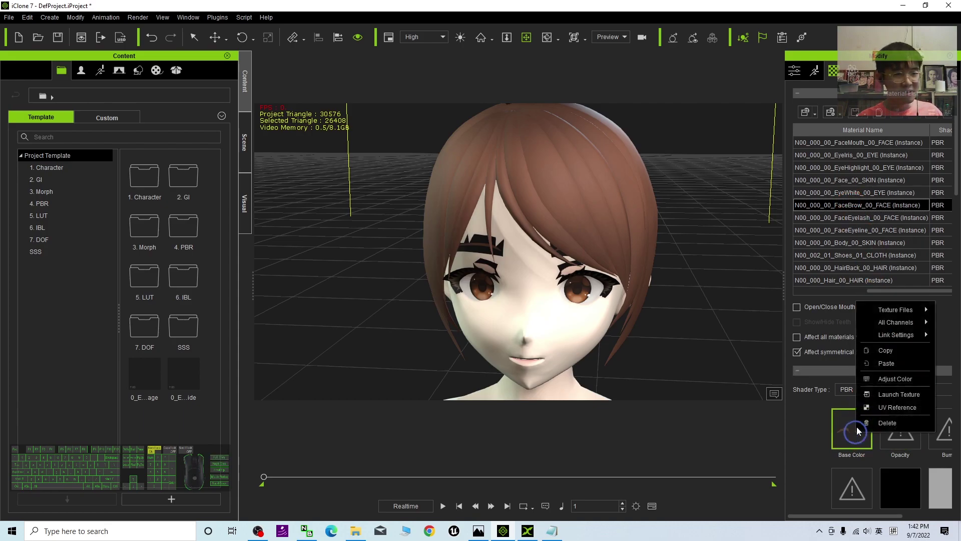
click(879, 366)
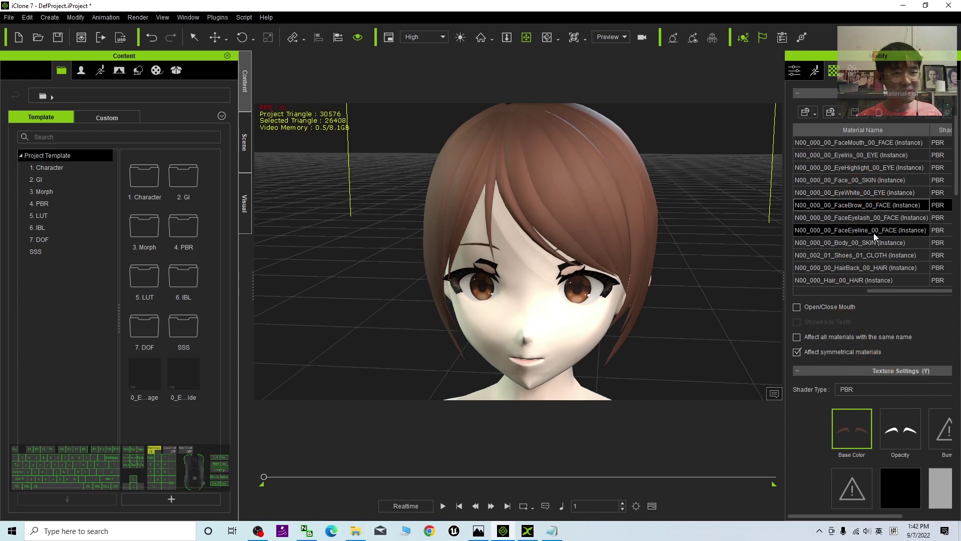
- Copy the FaceEyelash material's Base Color texture and paste it back to make the area around the eyelashes transparent
click(859, 217)
right_click(847, 434)
click(871, 353)
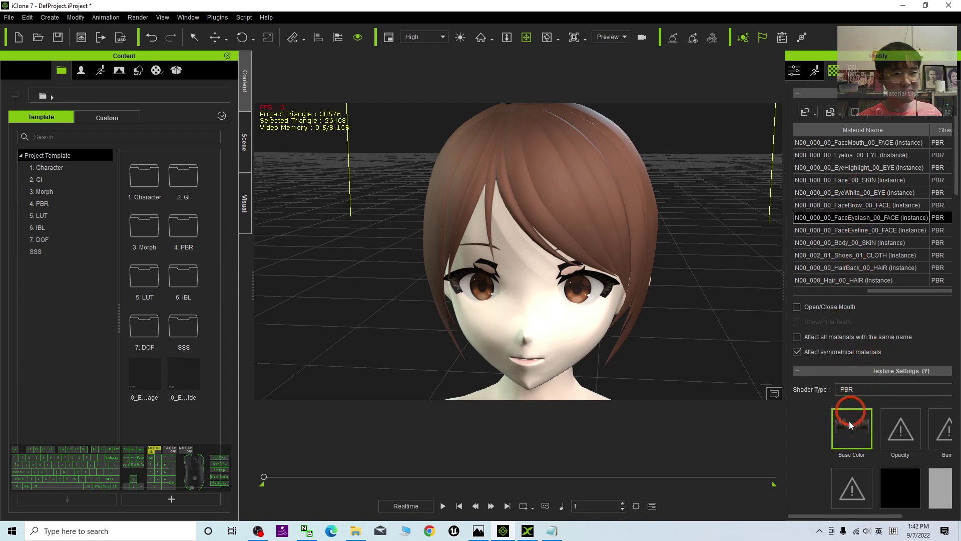
right_click(849, 424)
click(866, 355)
- Copy the FaceEyeline material's Base Color texture and paste it back to make the area around the eyelines transparent
click(864, 230)
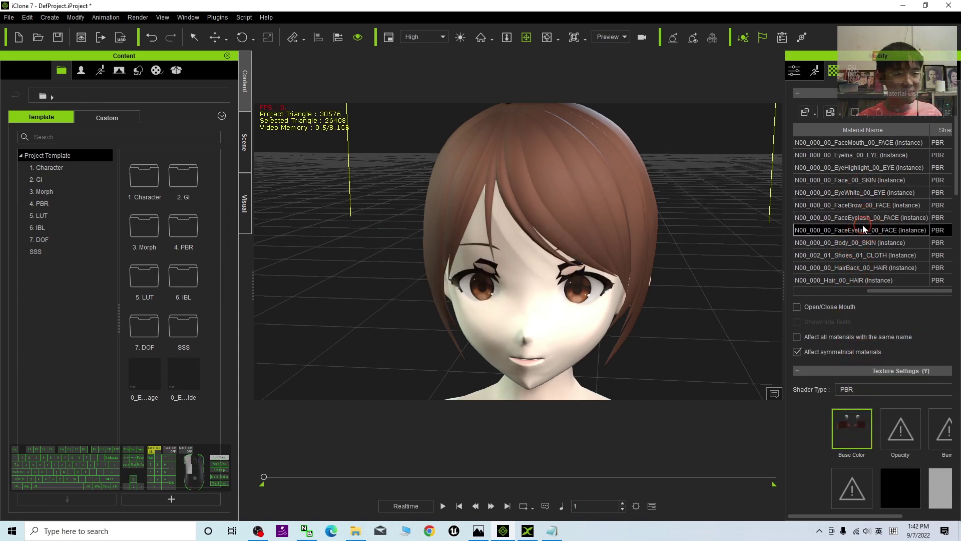
right_click(856, 428)
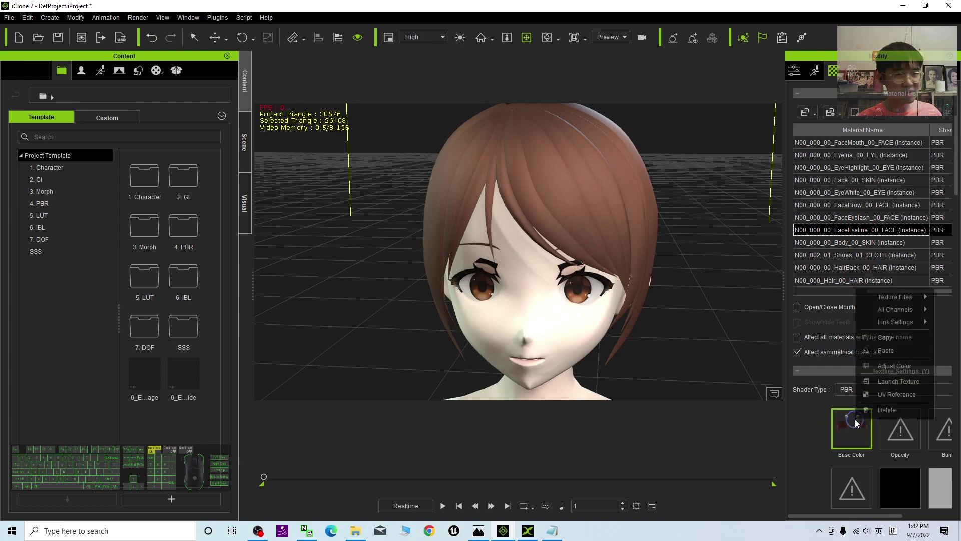
click(873, 354)
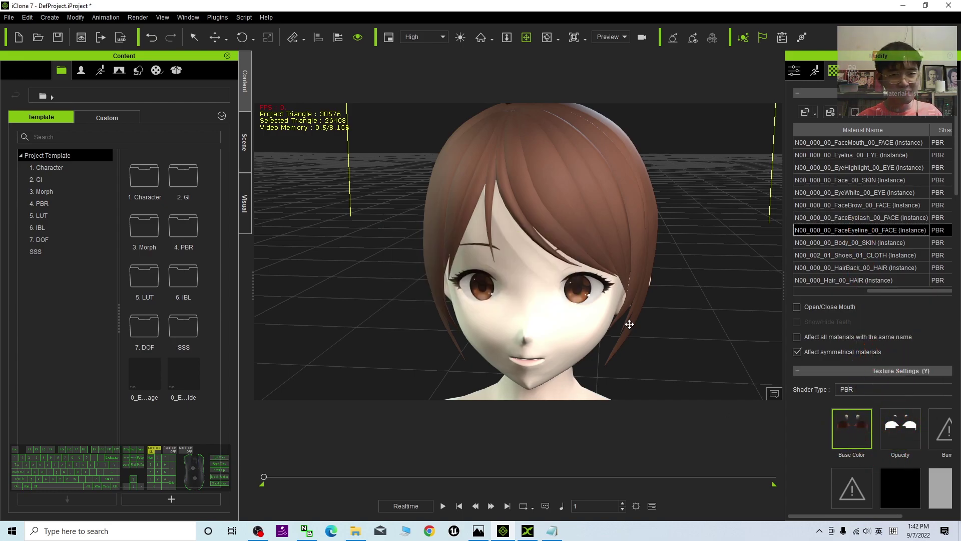
- Examine the avatar's face and upper body from several angles and distances to check the transparent face materials
scroll(629, 324, down, 5)
drag(629, 324, 560, 235)
key(c)
key(x)
scroll(561, 236, up, 3)
drag(538, 165, 517, 232)
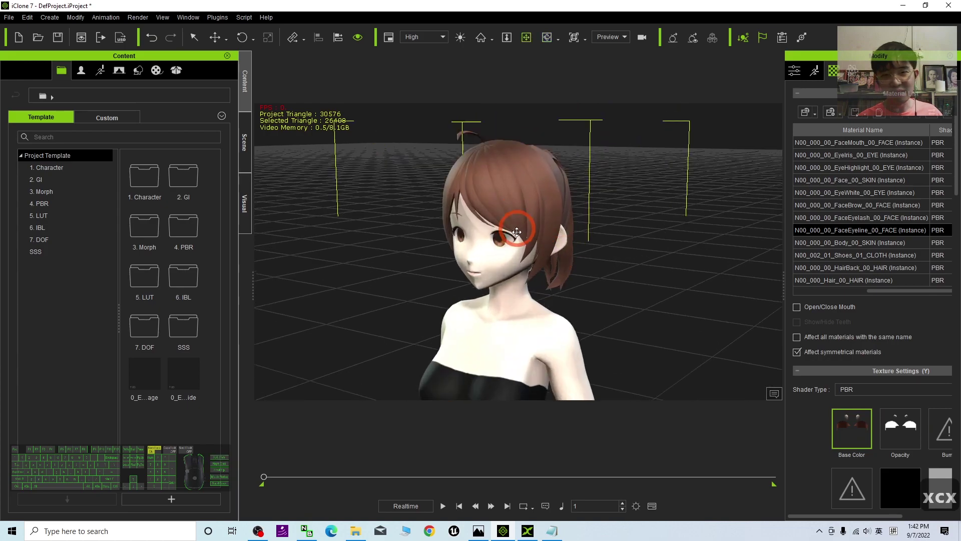
scroll(517, 232, up, 4)
key(x)
drag(451, 266, 488, 305)
key(c)
drag(488, 305, 569, 301)
scroll(443, 229, down, 5)
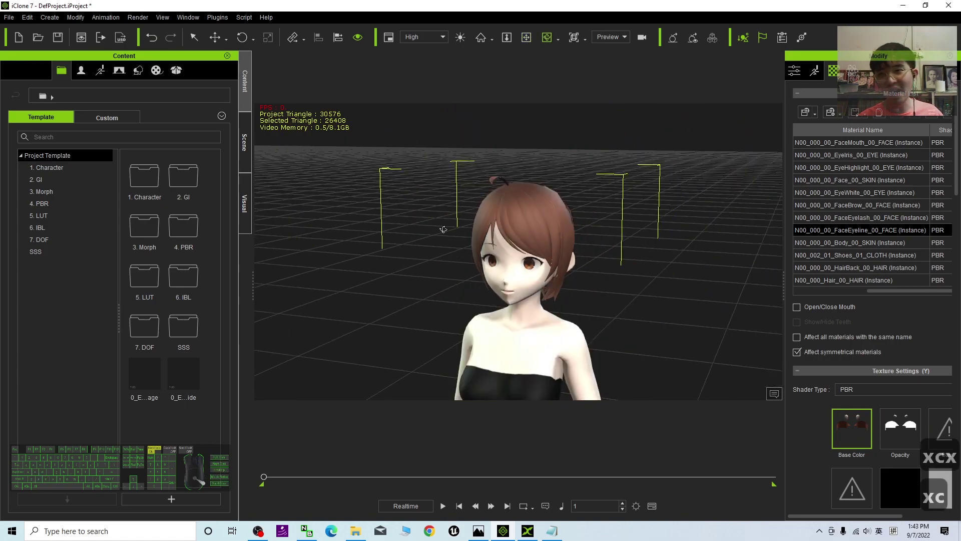
scroll(444, 229, up, 2)
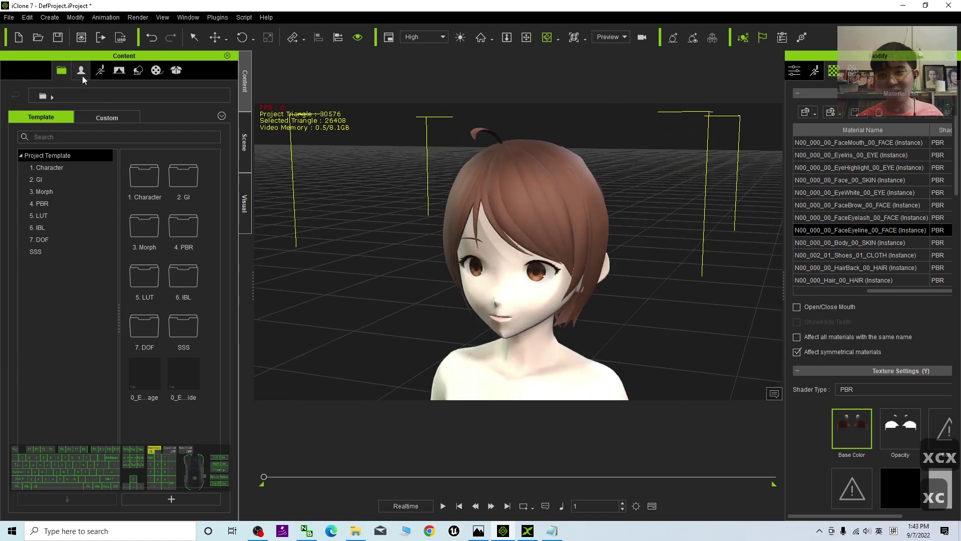
- Save the corrected character to the custom Avatar content library
click(81, 71)
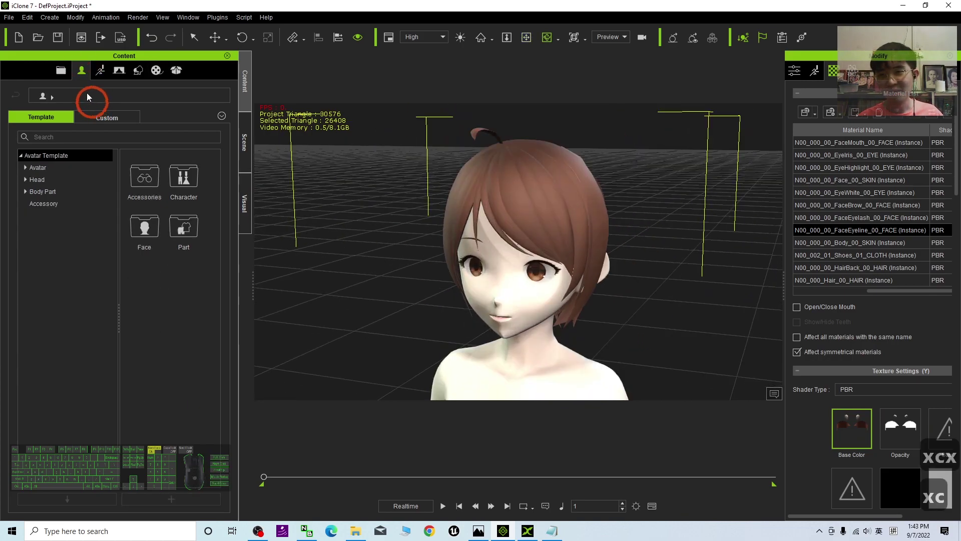
click(101, 116)
click(44, 168)
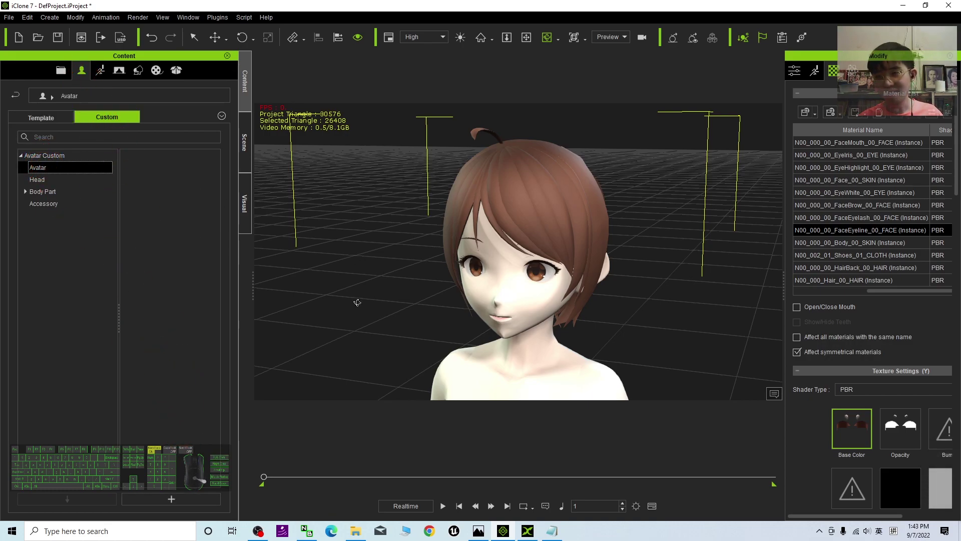
click(171, 498)
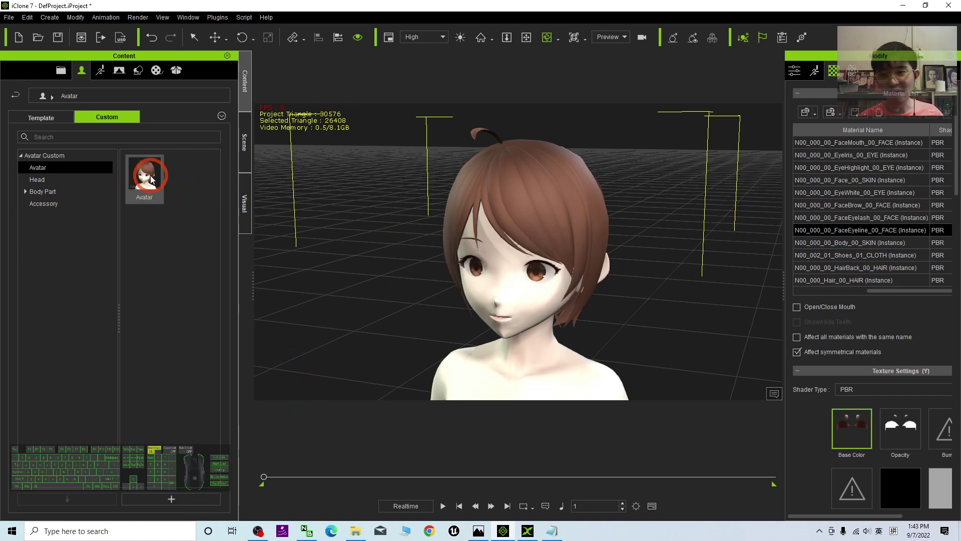
- Locate the saved Avatar.iAvatar file in its Character folder in File Explorer
right_click(147, 175)
click(193, 345)
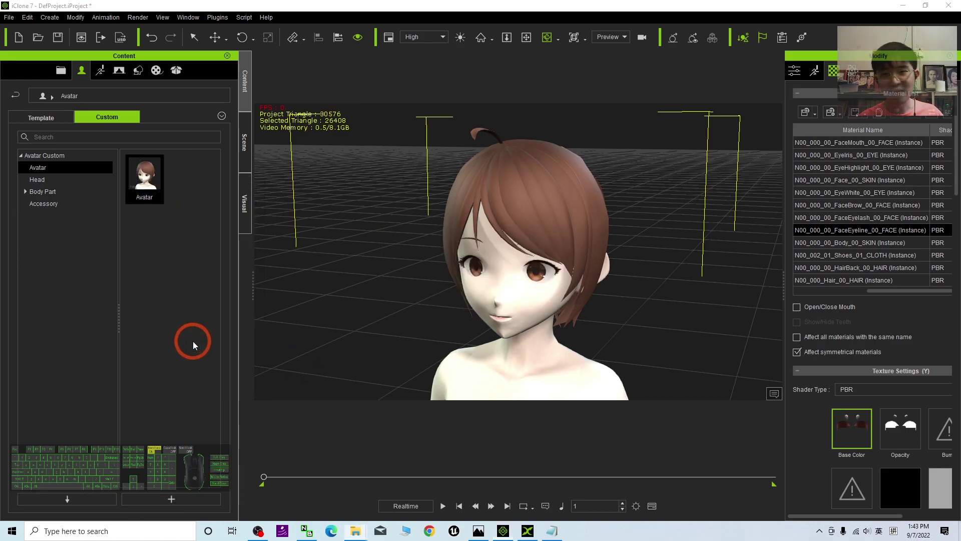
click(625, 135)
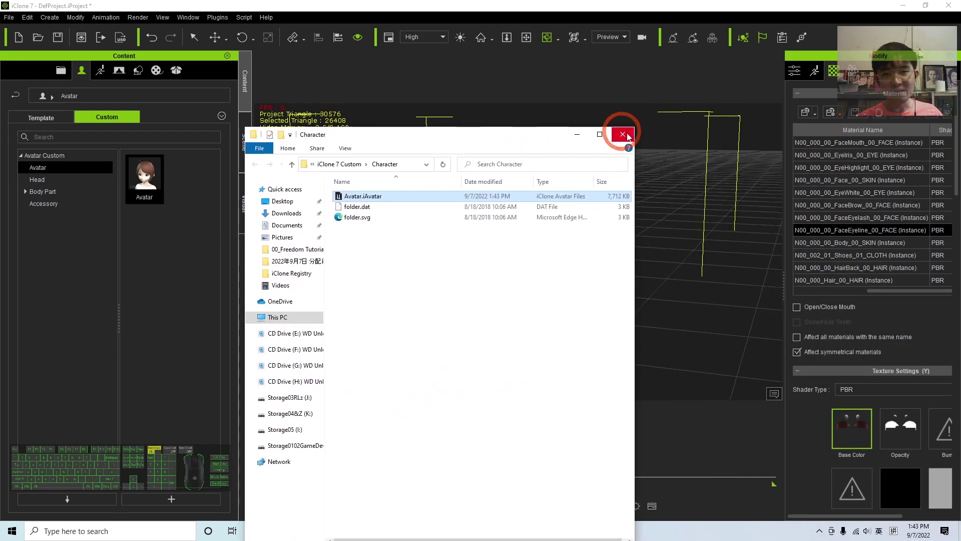
click(147, 176)
right_click(147, 176)
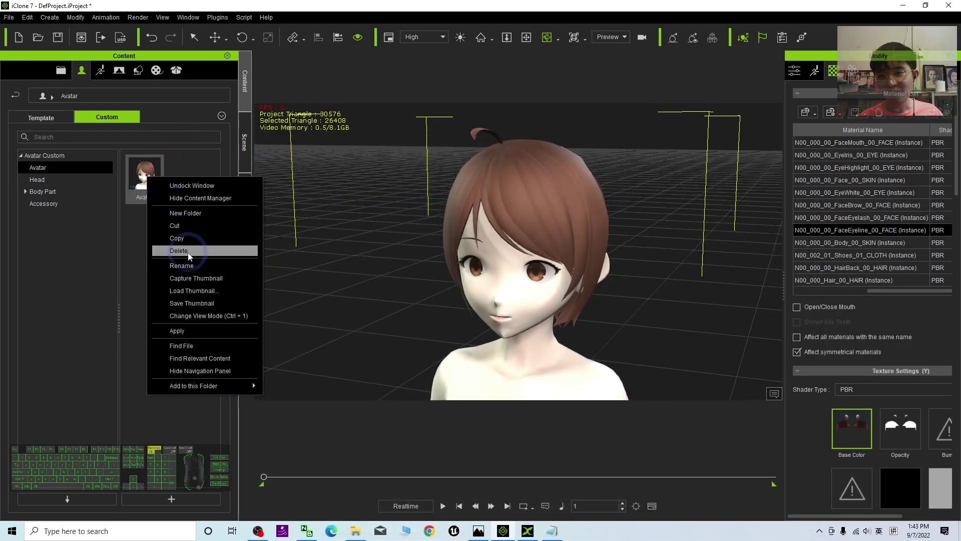
click(189, 346)
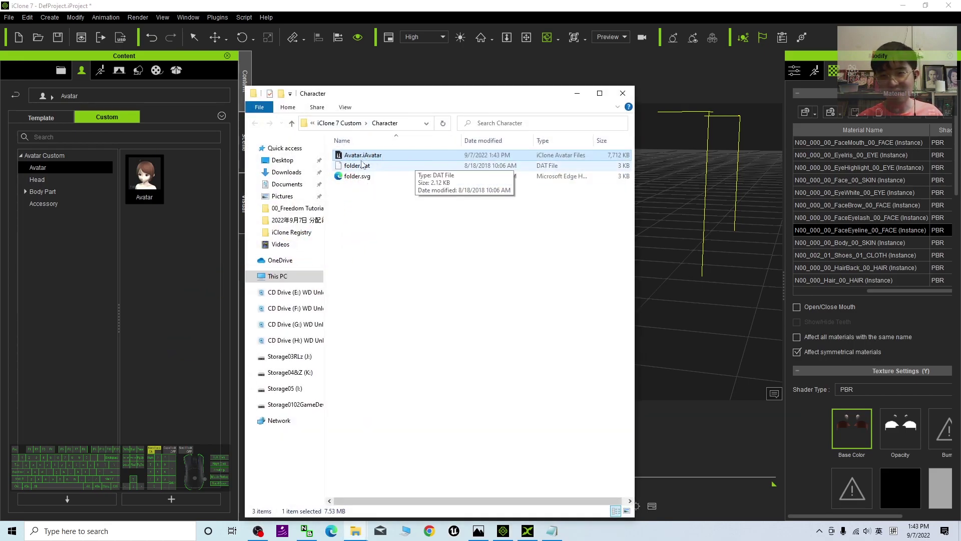
- Arrange the windows to uncover the desktop and move Avatar.iAvatar from the Character folder to the desktop
click(450, 261)
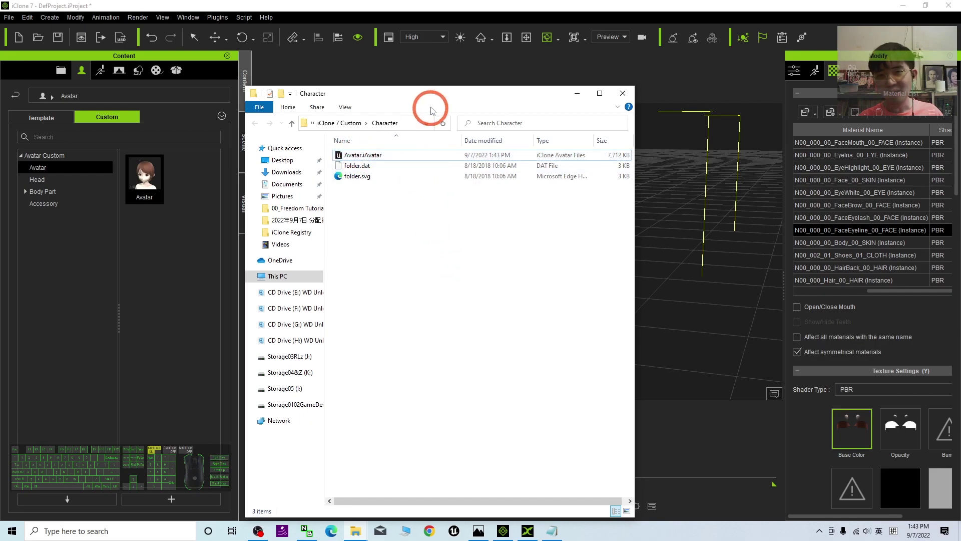
drag(441, 90, 277, 103)
drag(309, 9, 653, 46)
drag(196, 168, 19, 253)
click(21, 182)
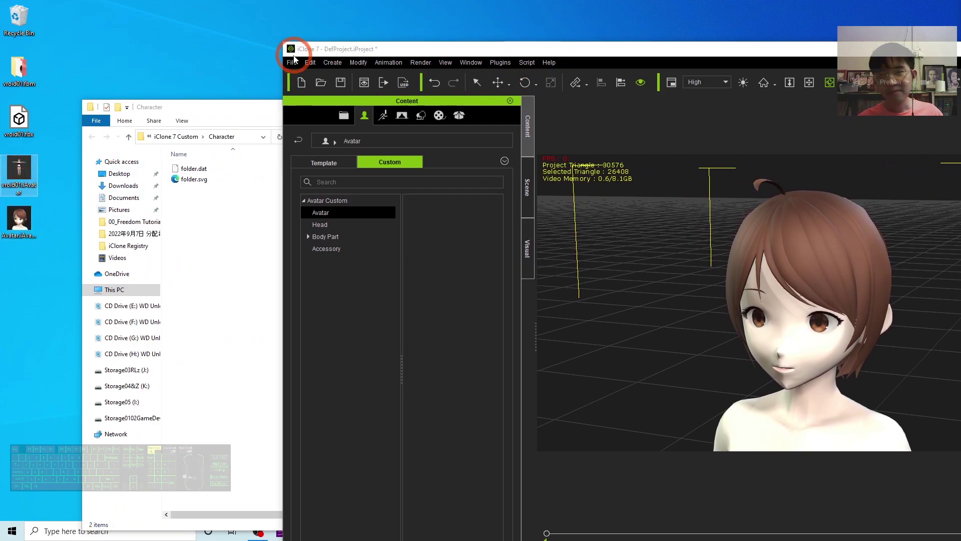
- Start a new iClone project and load Avatar.iAvatar from the desktop into the scene
drag(295, 58, 896, 314)
click(784, 342)
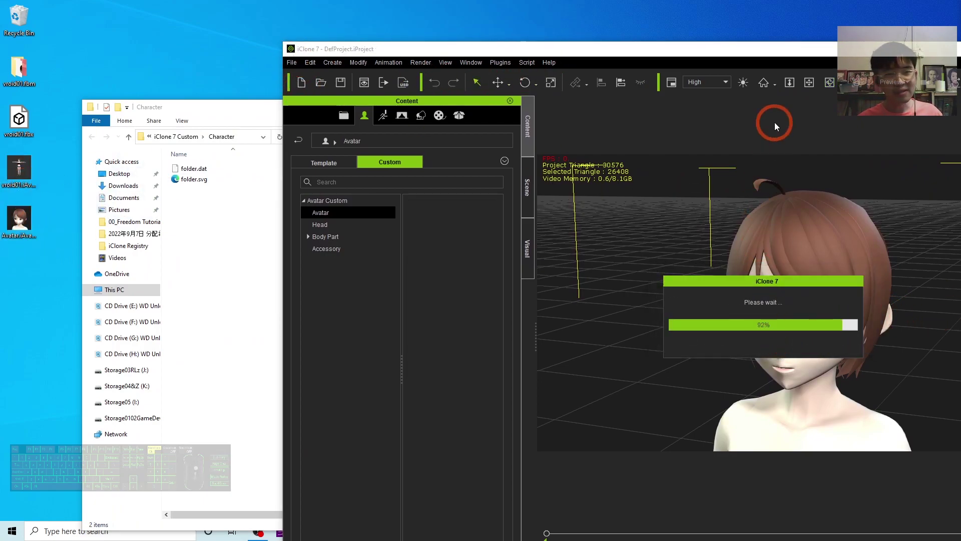
drag(38, 229, 810, 378)
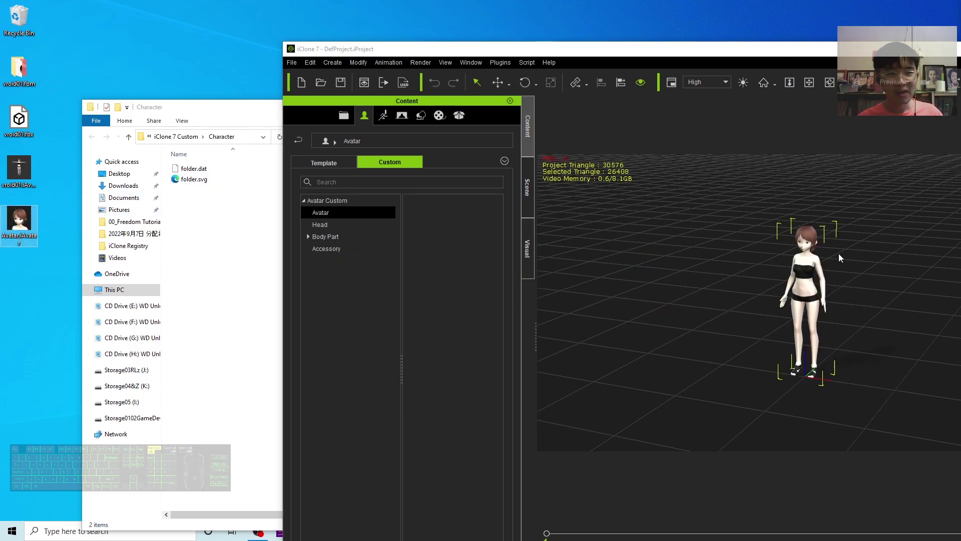
- Maximize the iClone window and examine the reloaded avatar's face and upper body up close
scroll(832, 262, up, 2)
double_click(851, 48)
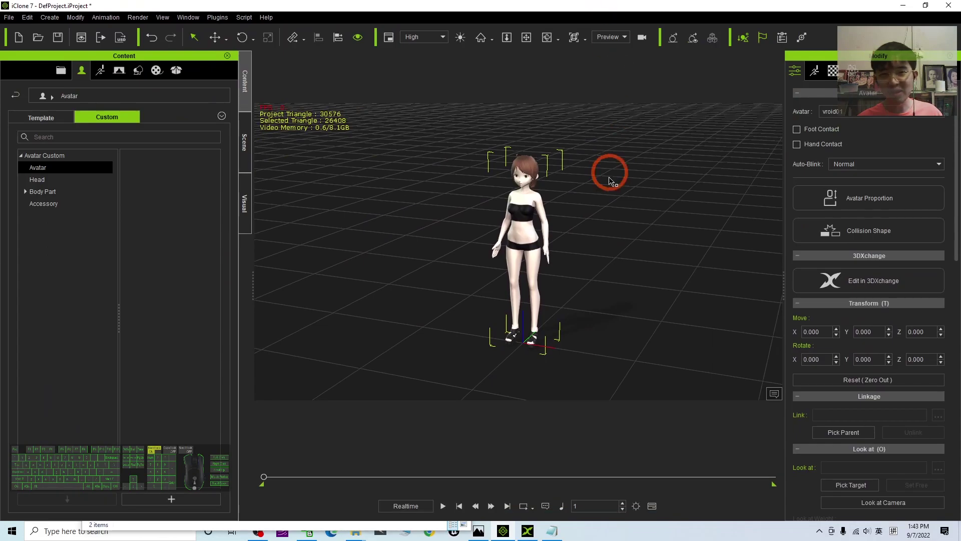
scroll(595, 167, up, 4)
key(x)
drag(595, 166, 555, 277)
scroll(540, 320, up, 3)
key(x)
drag(539, 323, 569, 272)
key(c)
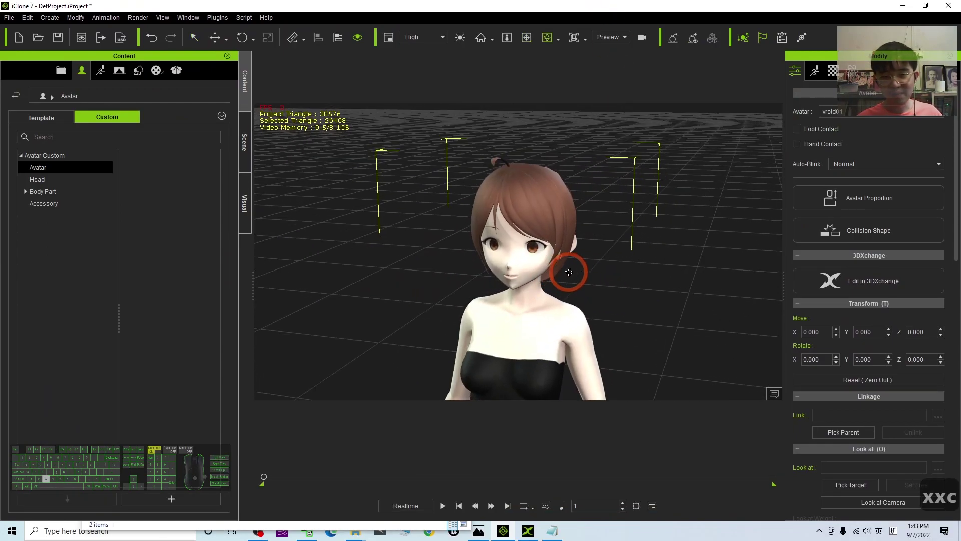
- Minimize iClone 7 and the Character folder window, and launch iClone 8 from the 00_iClone program folder
click(903, 5)
click(448, 206)
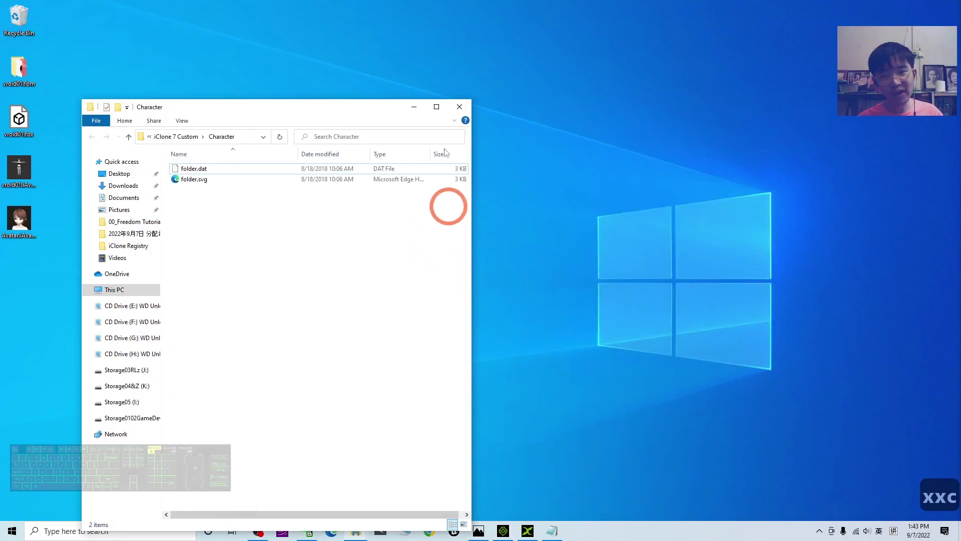
click(414, 107)
click(90, 531)
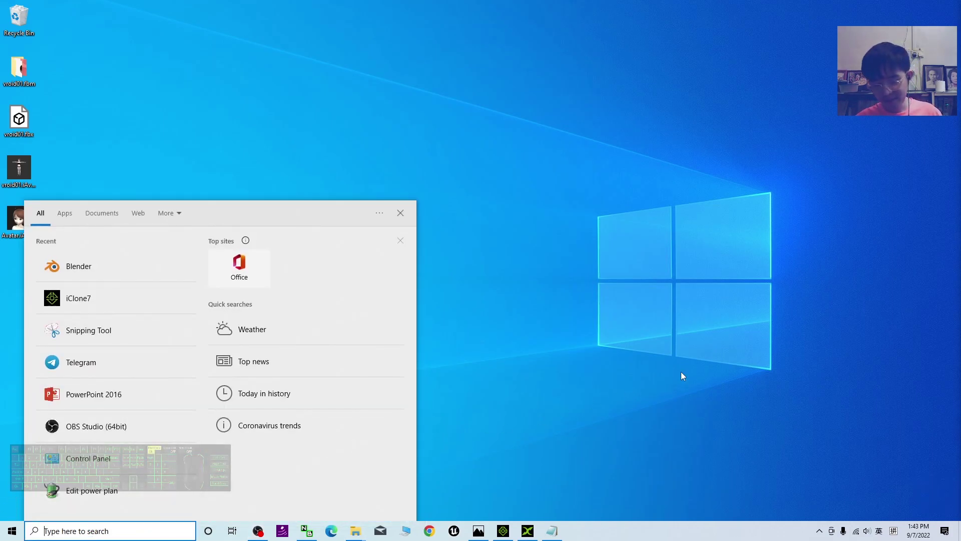
click(12, 530)
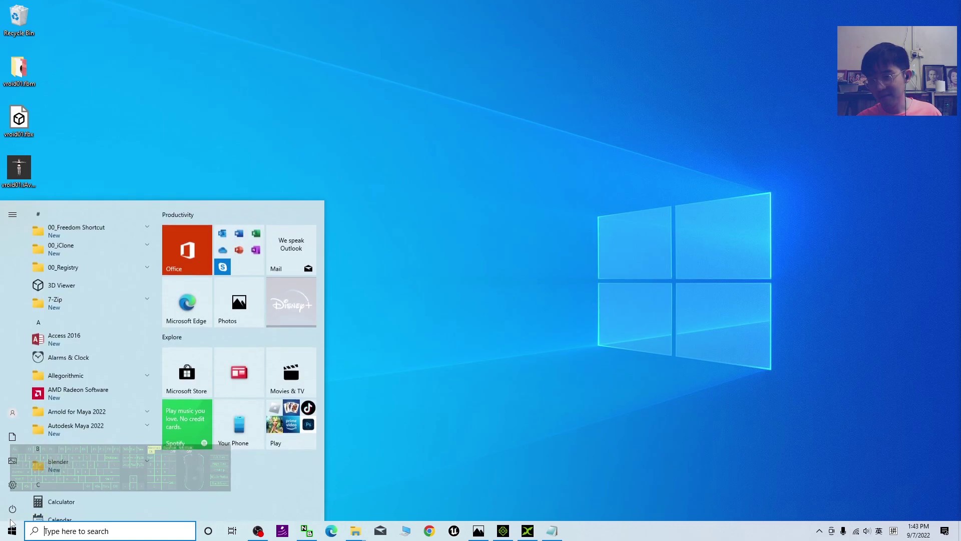
click(98, 246)
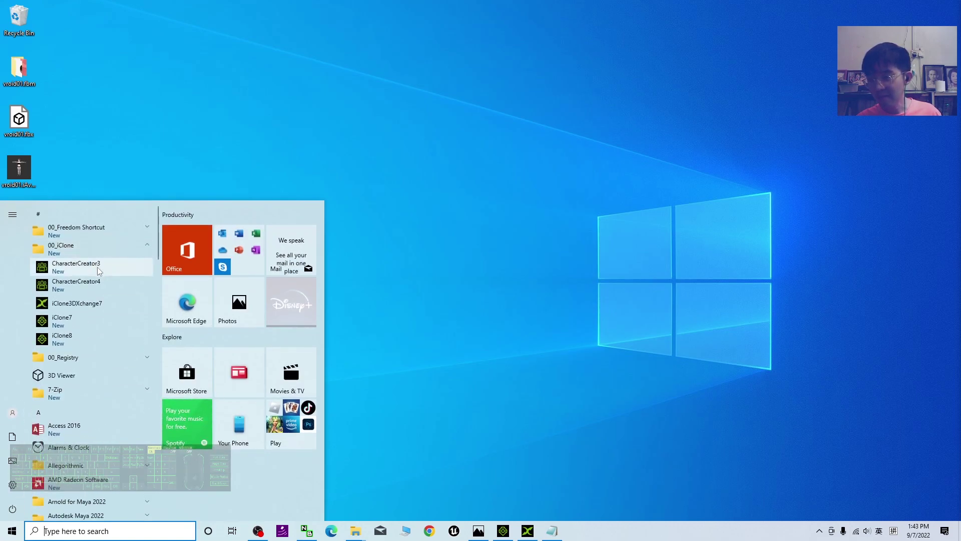
click(81, 337)
click(89, 532)
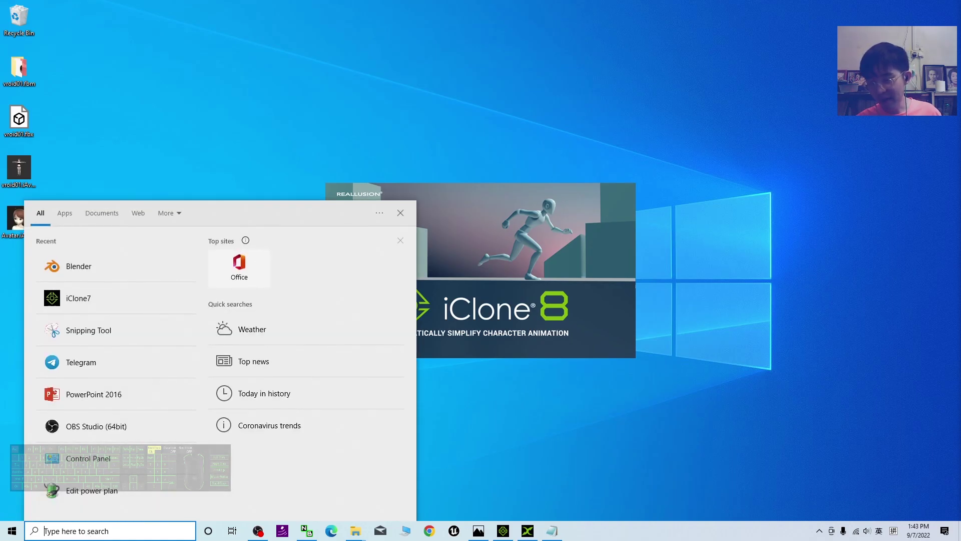
click(12, 534)
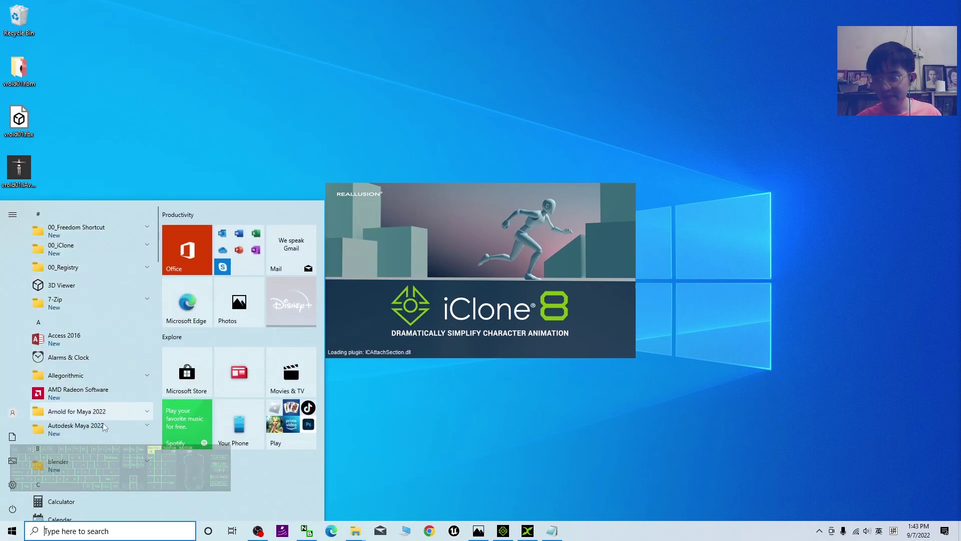
click(85, 250)
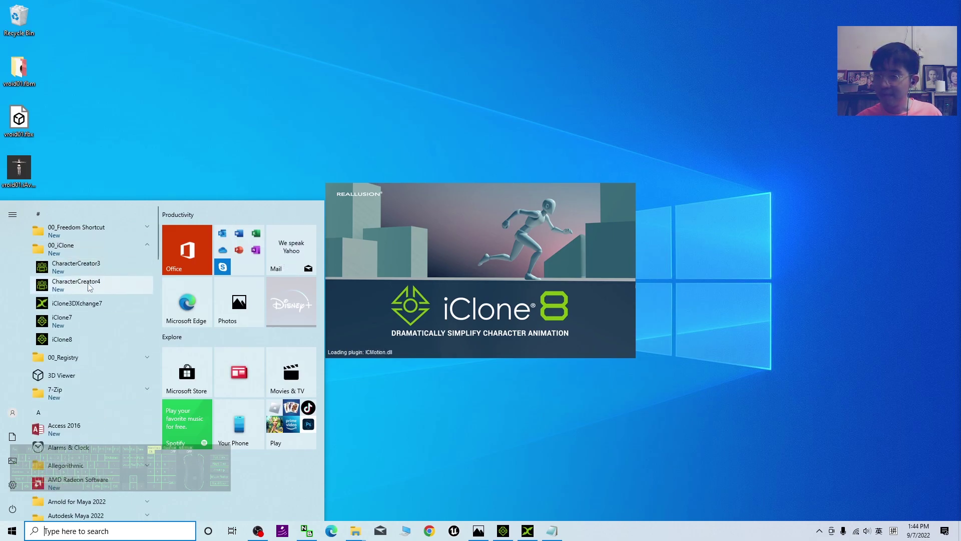
click(675, 320)
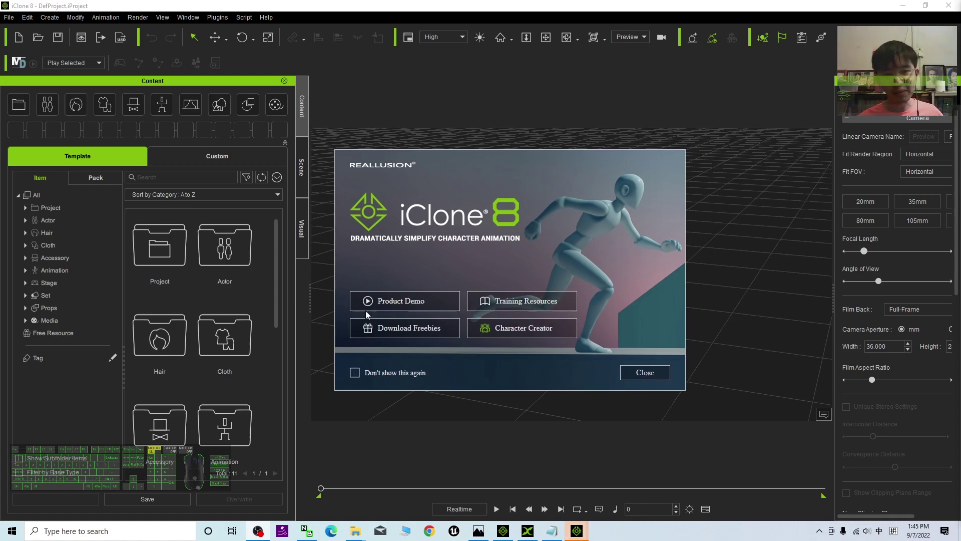
- Dismiss the iClone 8 welcome and registration screens and load Avatar.iAvatar from the desktop into the scene
click(660, 375)
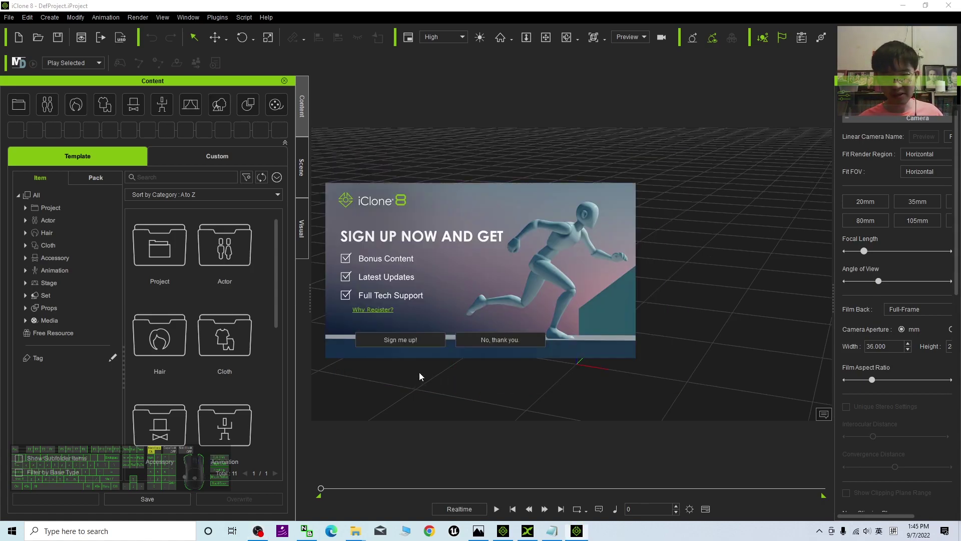
click(543, 341)
drag(515, 5, 493, 15)
click(37, 240)
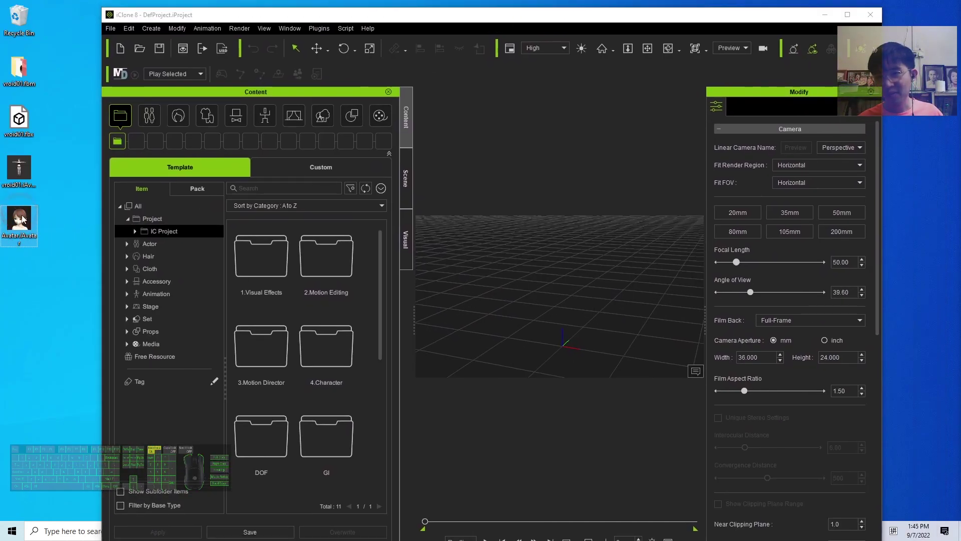
drag(22, 218, 564, 344)
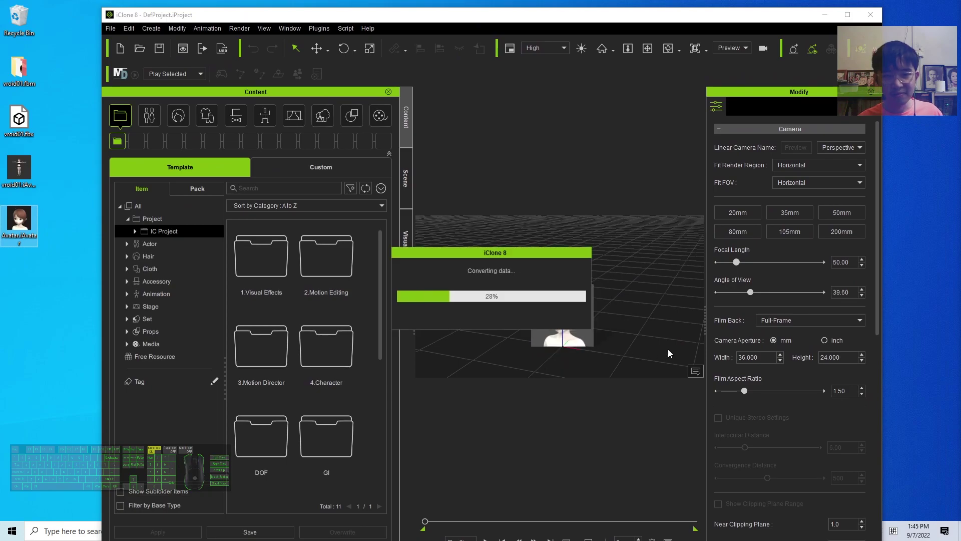
click(848, 14)
- Open the Morph Animator for the avatar and place its window clear of the face
scroll(557, 261, up, 1)
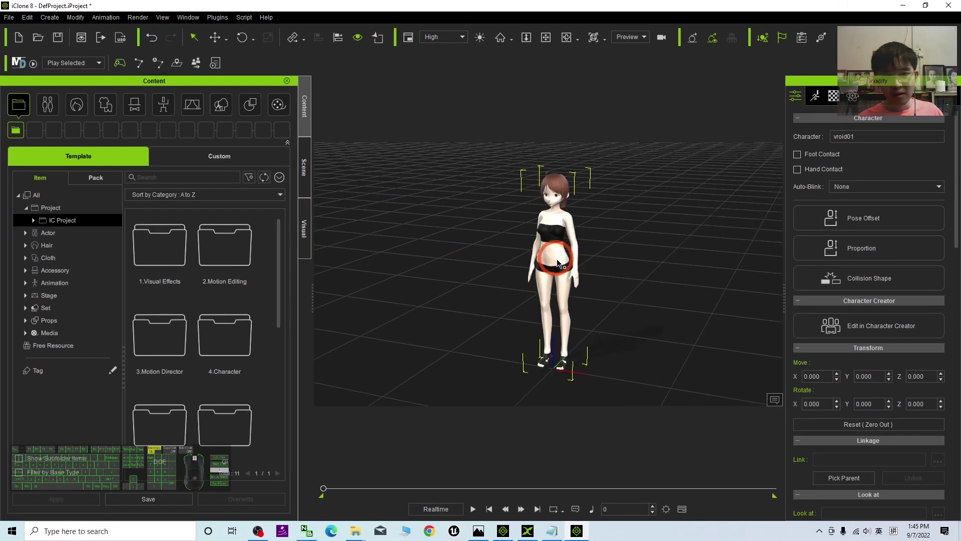
scroll(557, 261, up, 2)
middle_drag(721, 211, 689, 277)
click(816, 98)
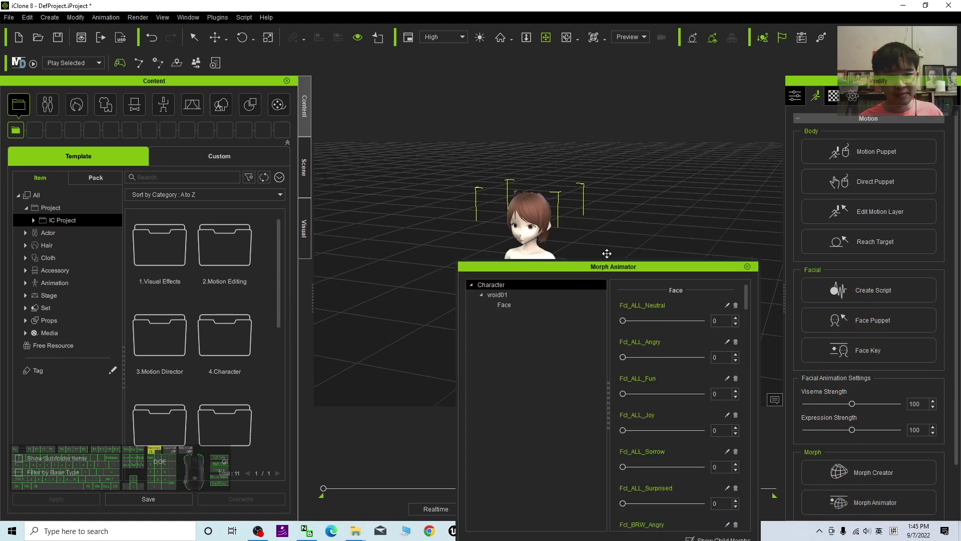
drag(605, 268, 746, 216)
- Test the Fcl_ALL_Angry morph on the avatar's face up close and close the Morph Animator
scroll(502, 228, up, 3)
key(x)
drag(502, 227, 622, 296)
key(c)
drag(765, 344, 451, 313)
key(x)
key(c)
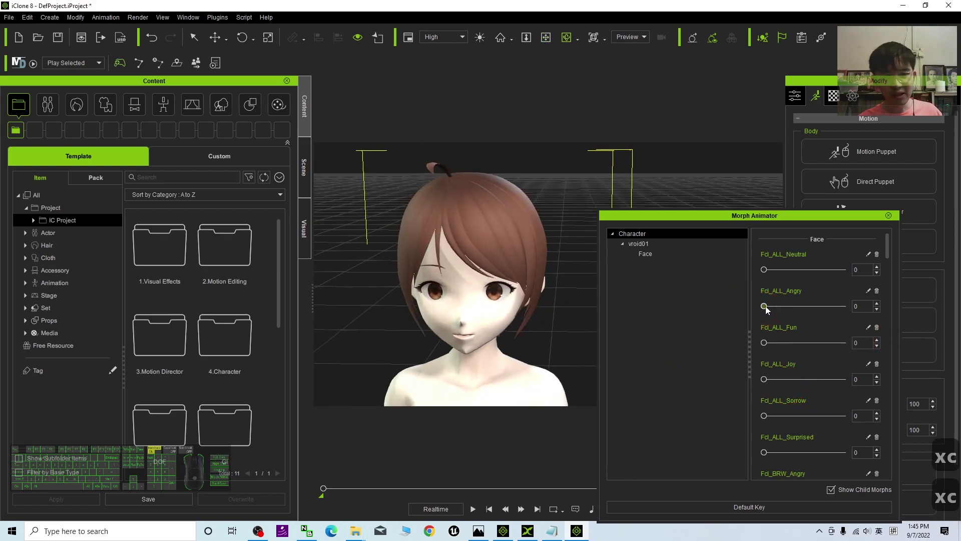
drag(765, 306, 616, 319)
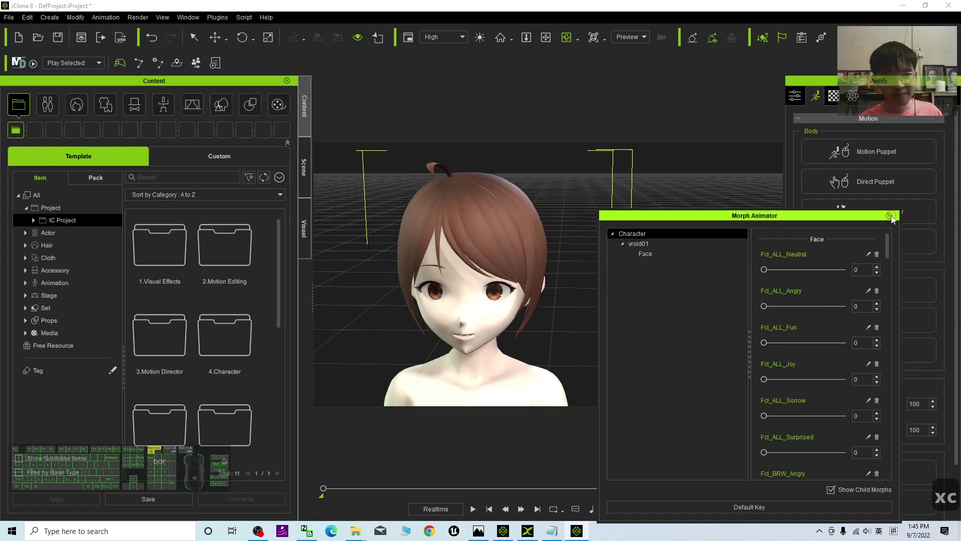
click(889, 215)
- Create a text-to-speech script for the avatar using the Microsoft Zira Desktop voice with the pitch at 100
click(879, 301)
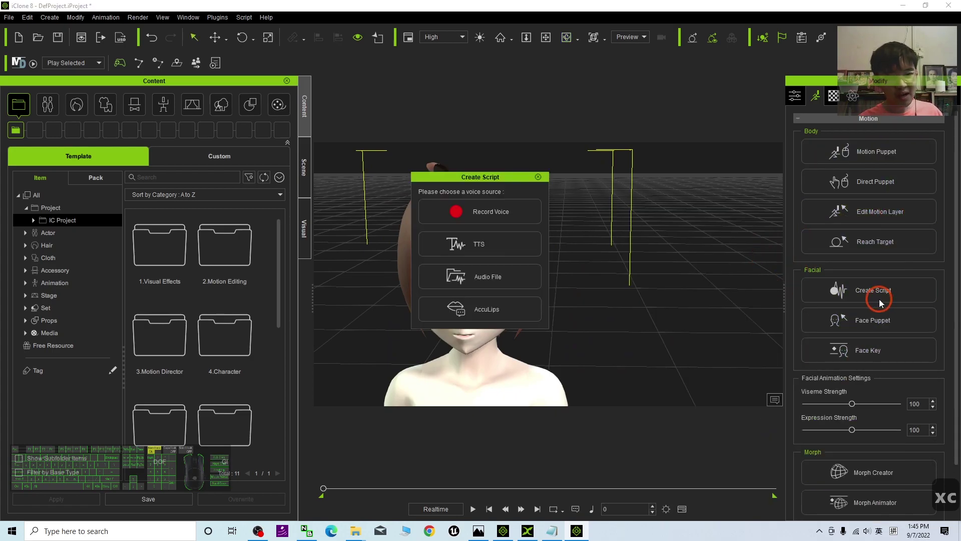
drag(480, 177, 659, 177)
click(668, 250)
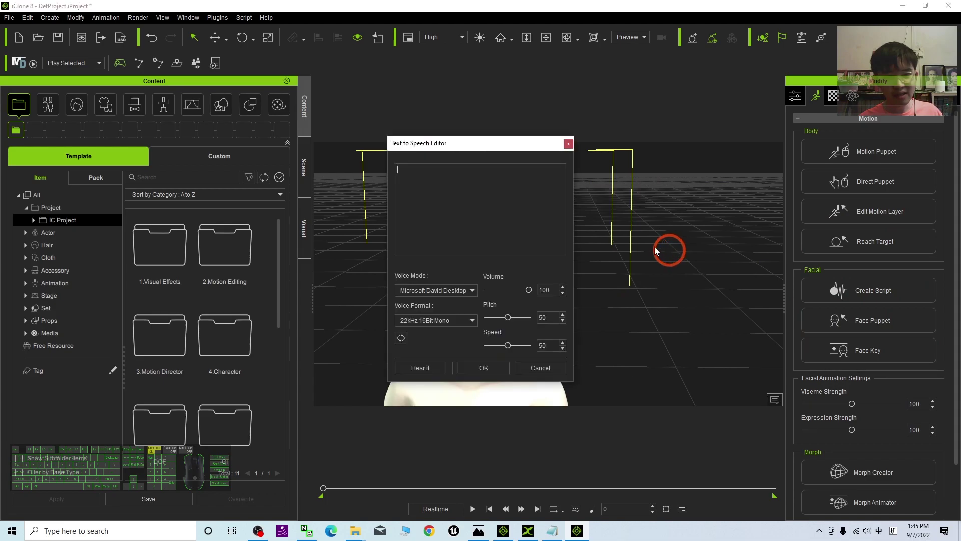
drag(517, 154, 710, 184)
click(626, 319)
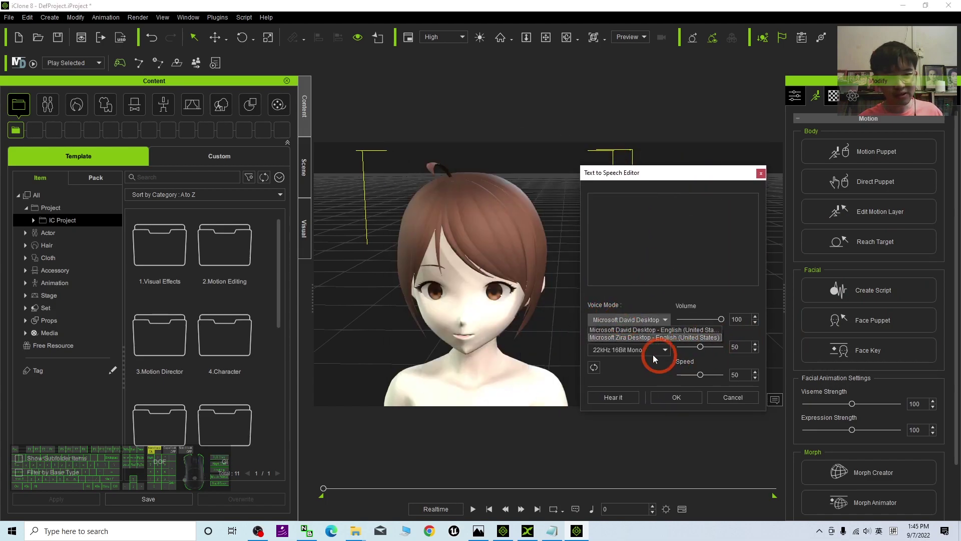
click(626, 337)
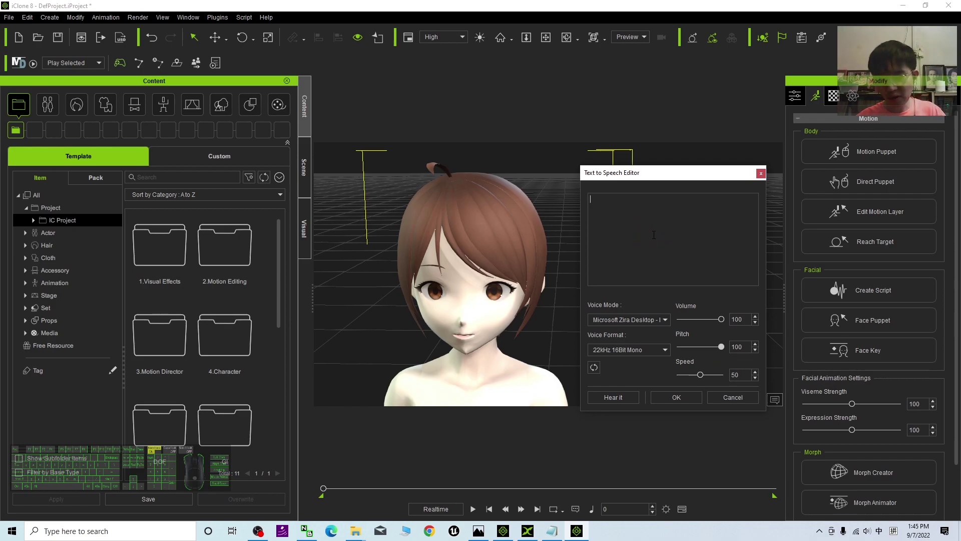
- Enter the speech text "hi, I am from FBX. I am a 3D Model." and apply it to the avatar
text(i,)
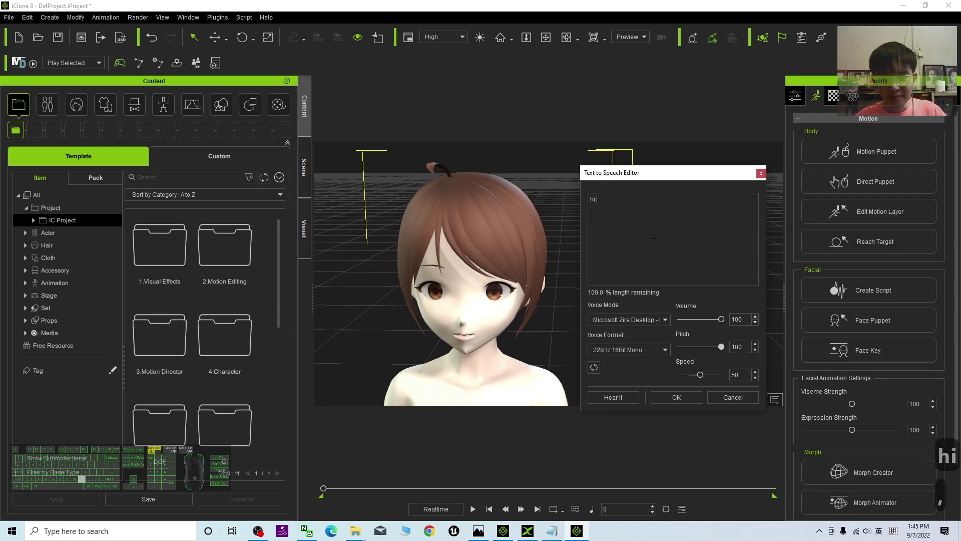
text( I am v)
key(BackSpace)
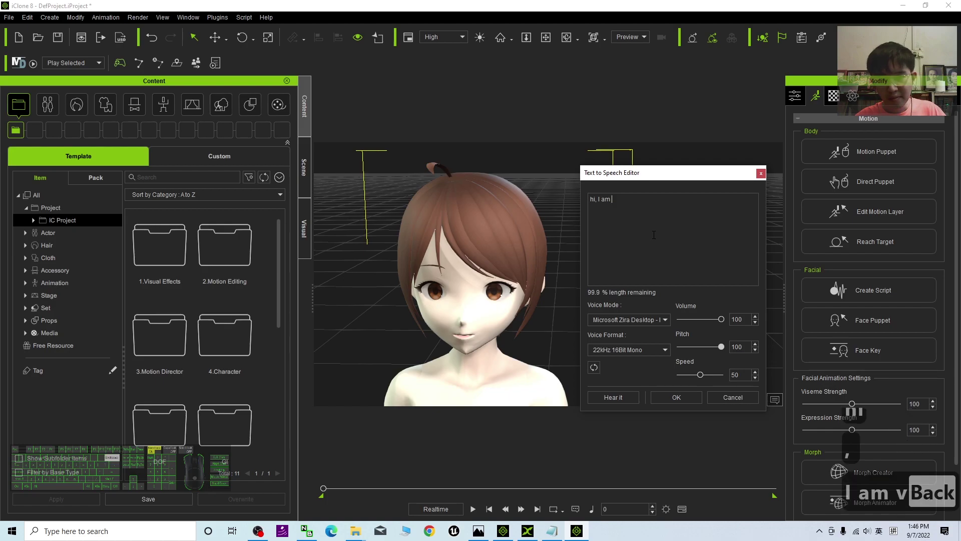
text(from FBX)
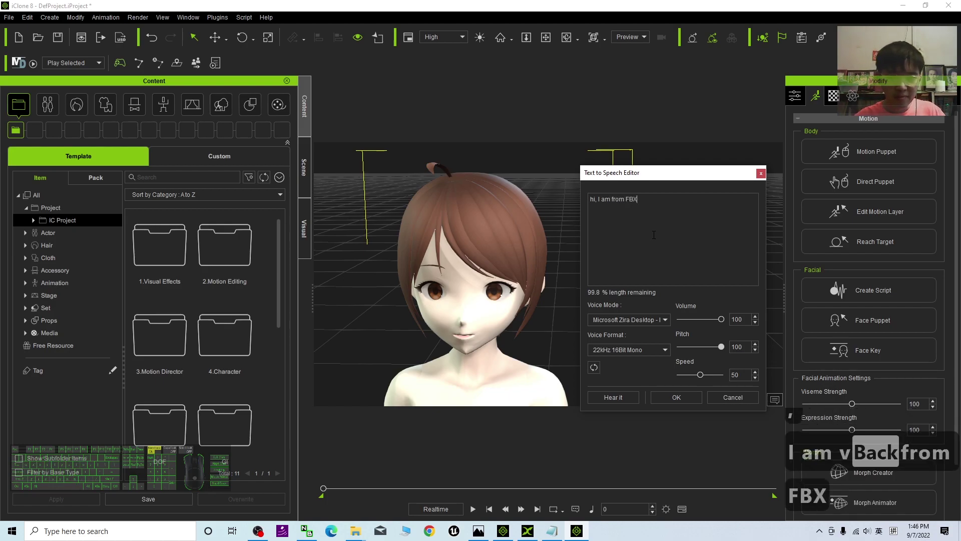
text(. I am )
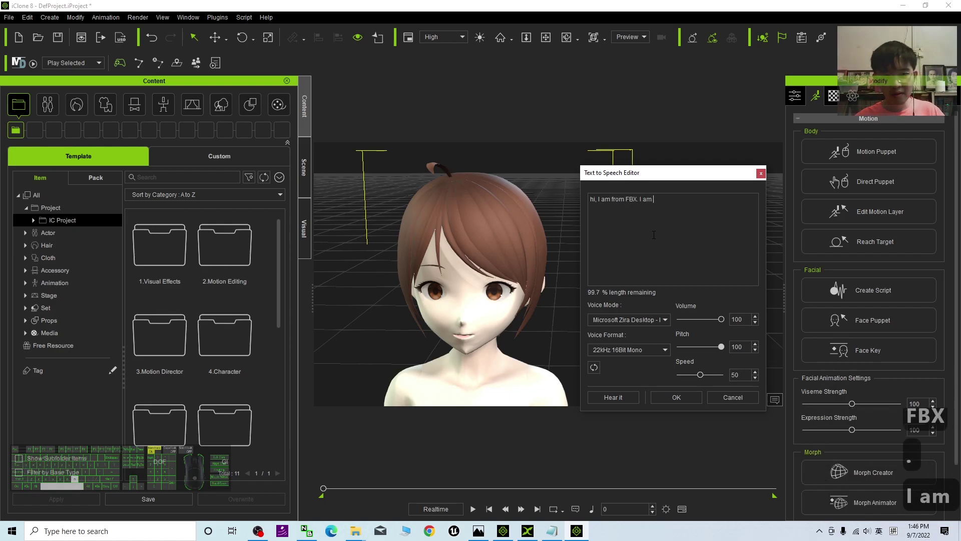
text(a 3D Model)
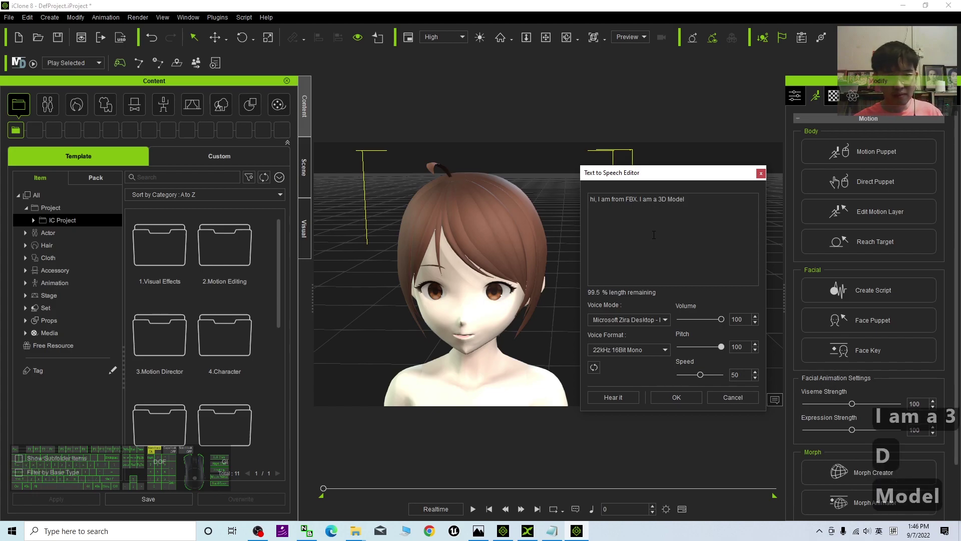
text(.)
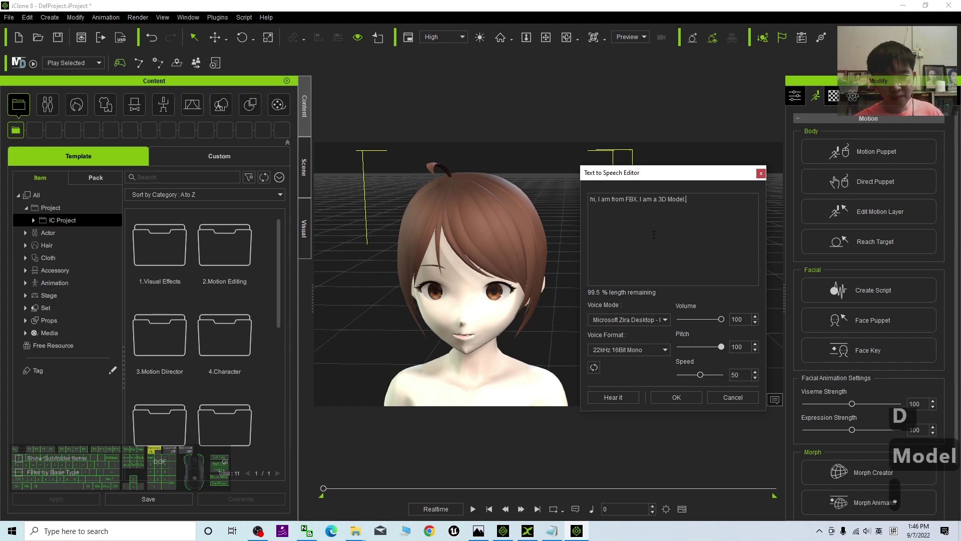
click(677, 398)
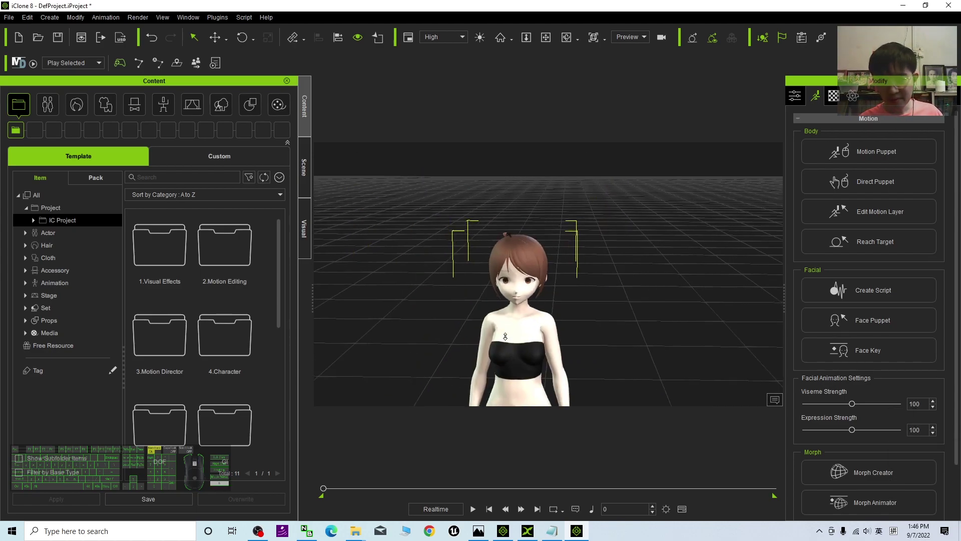
- Play back the spoken line with the avatar's face in close-up to check the lip sync, and stop playback
click(540, 256)
key(c)
key(x)
drag(540, 256, 510, 225)
scroll(511, 225, up, 6)
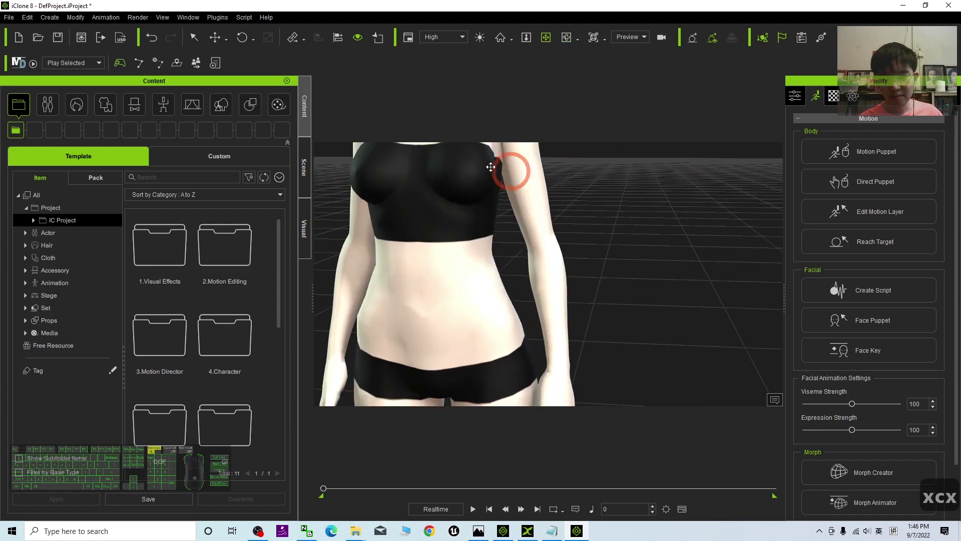
key(x)
drag(491, 167, 530, 379)
scroll(530, 379, up, 3)
click(473, 508)
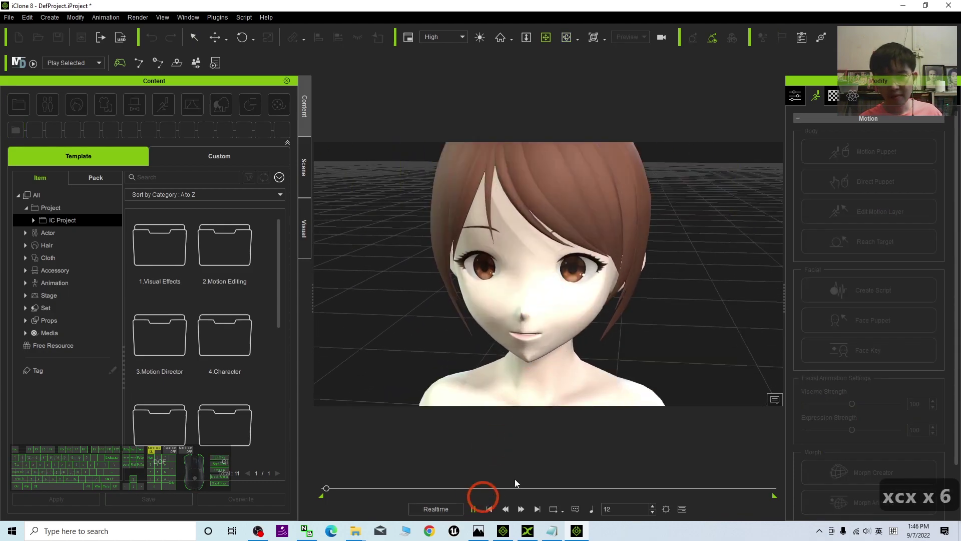
key(c)
drag(614, 381, 578, 363)
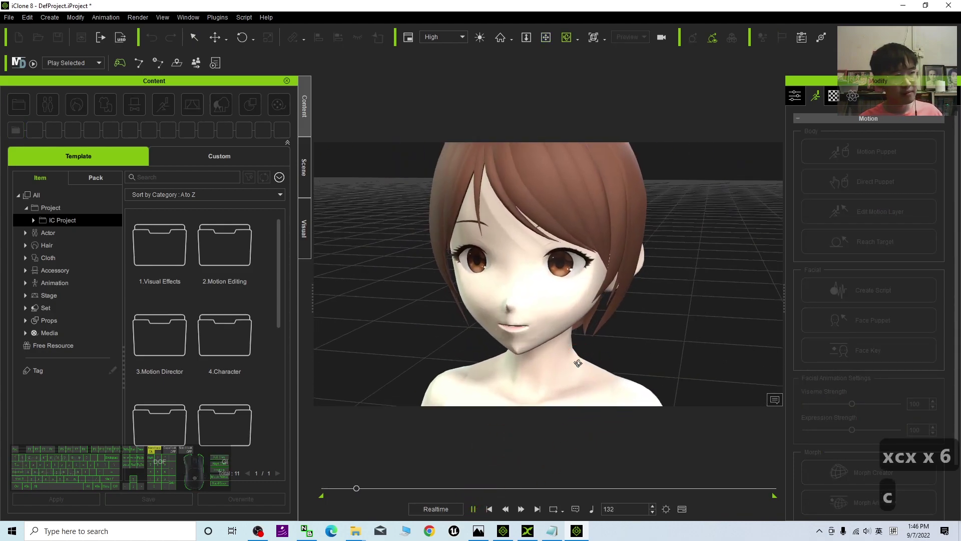
click(474, 509)
- Return the timeline to frame 0 and examine the avatar's face and upper body in iClone 8
scroll(596, 285, down, 5)
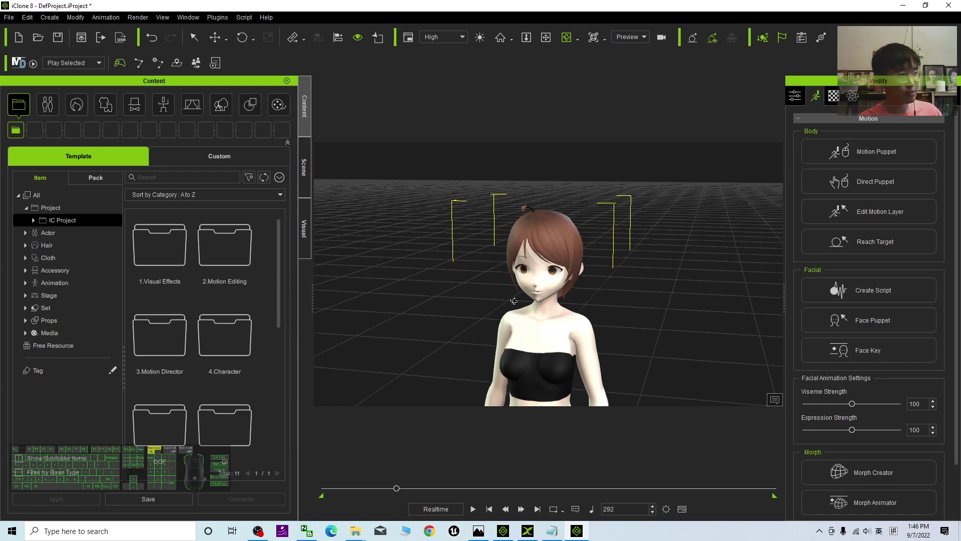
scroll(514, 301, up, 5)
scroll(544, 281, down, 2)
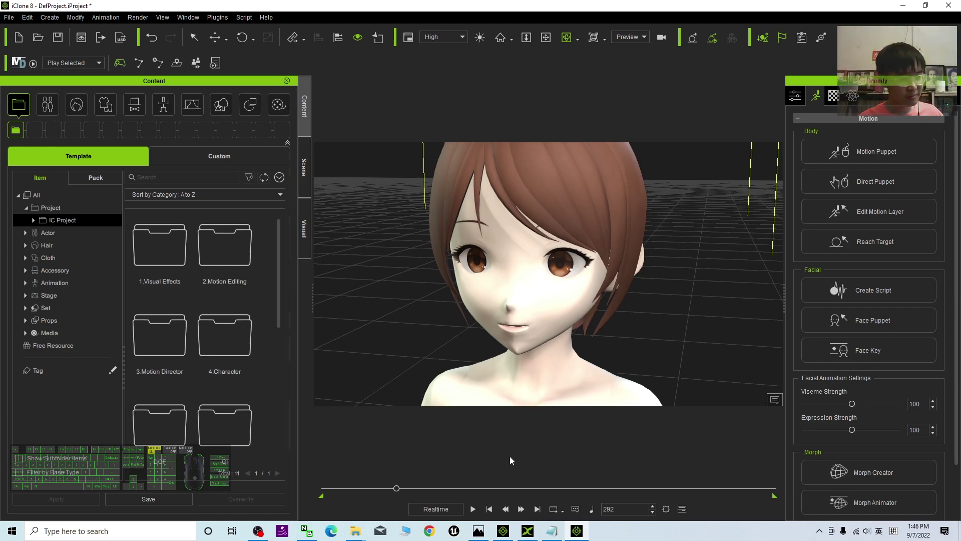
click(490, 509)
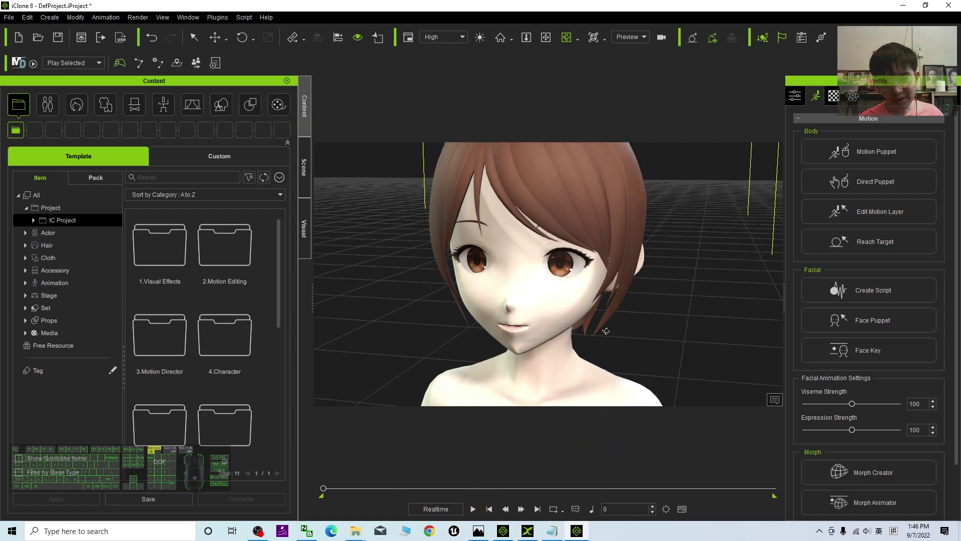
key(x)
key(c)
drag(611, 301, 604, 316)
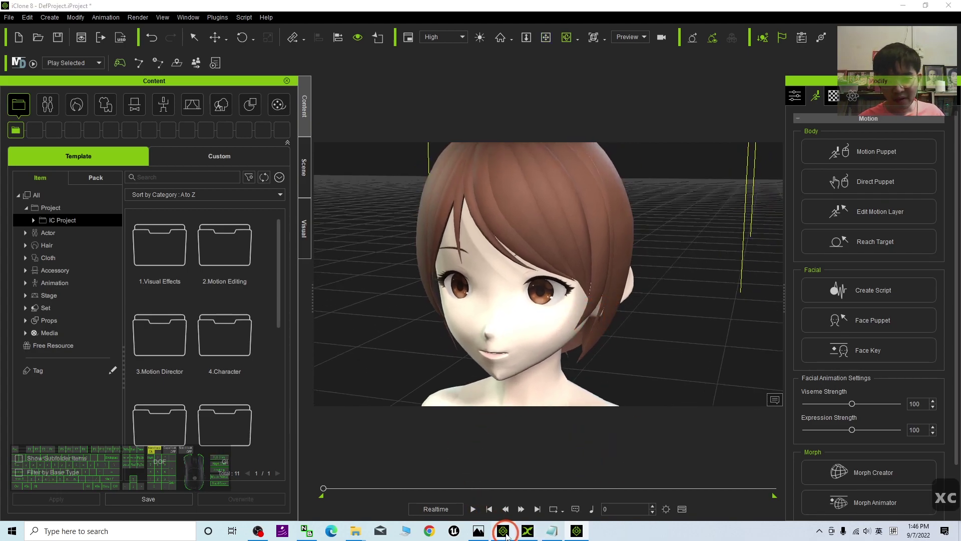
- Start a new empty project in iClone 7 and in iClone 8 without saving the current projects
click(504, 530)
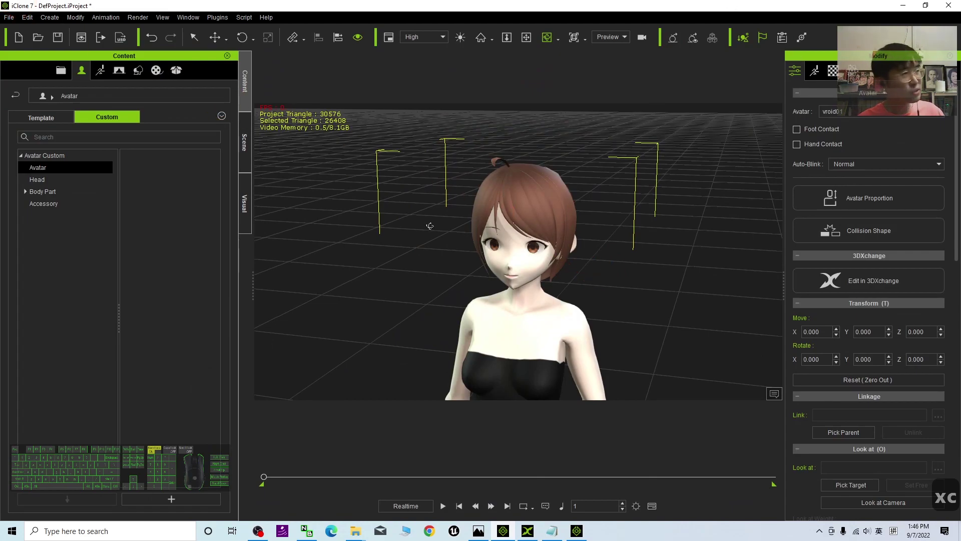
click(19, 37)
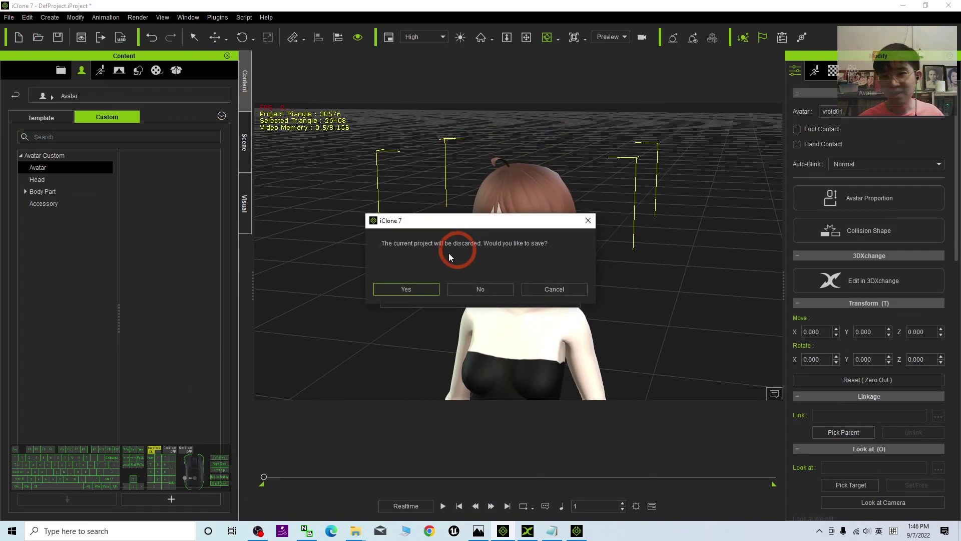
click(478, 291)
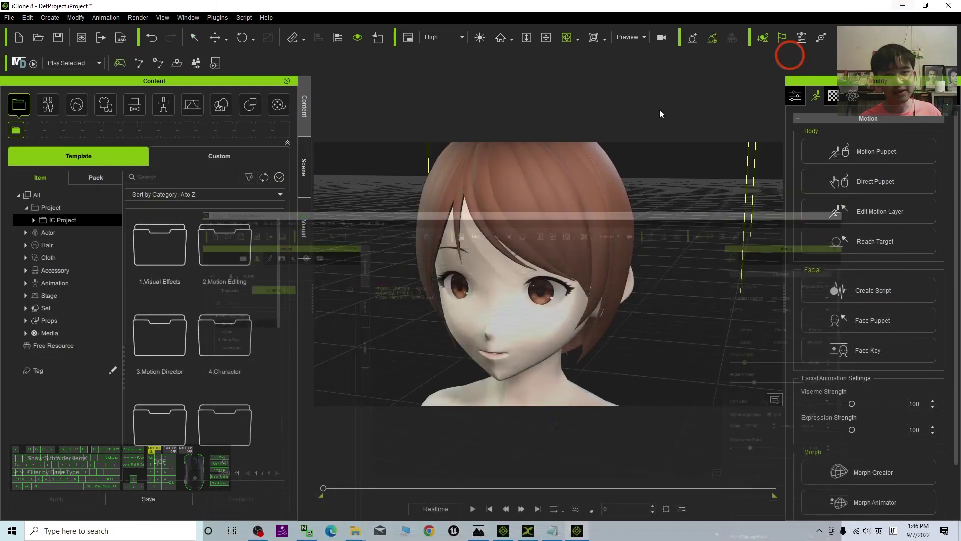
click(16, 40)
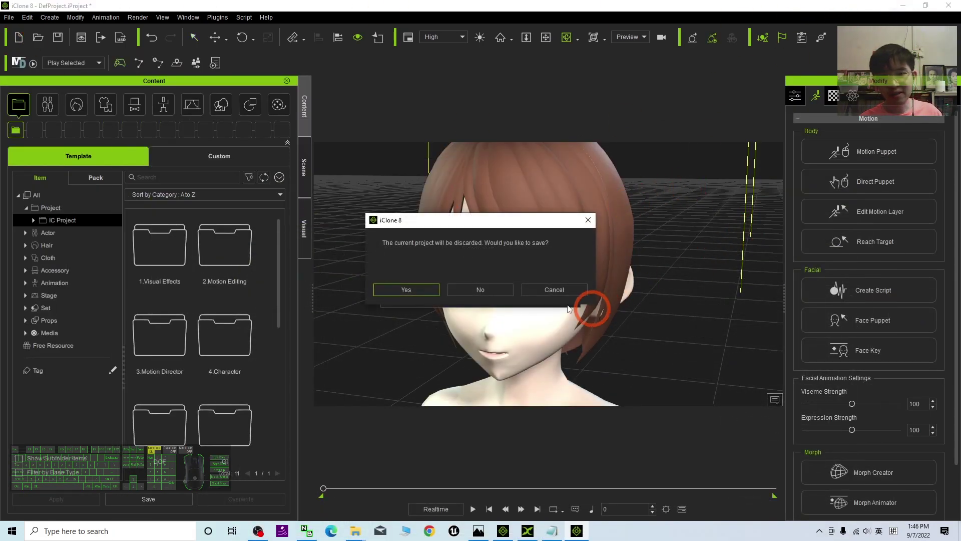
click(485, 291)
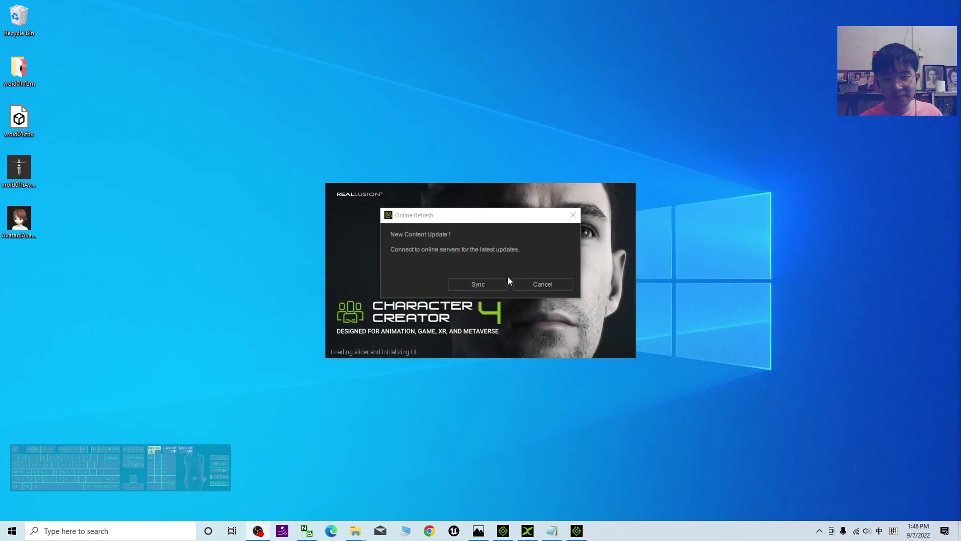
- Sync the online content update as Character Creator 4 starts, and close its welcome screen
click(497, 285)
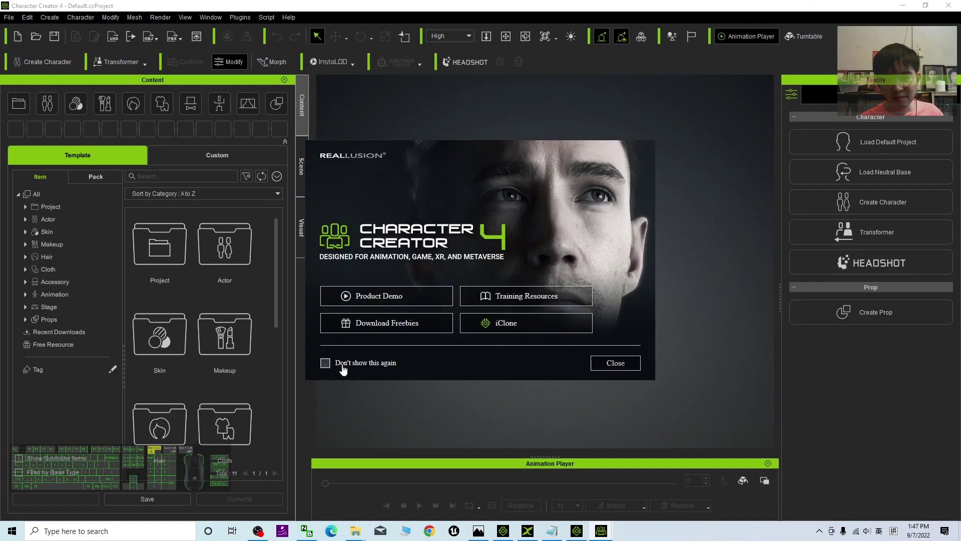
click(615, 363)
- Uncover the desktop beside Character Creator 4 and load the Avatar.iAvatar file into its empty scene
drag(440, 5, 480, 61)
click(23, 171)
click(30, 223)
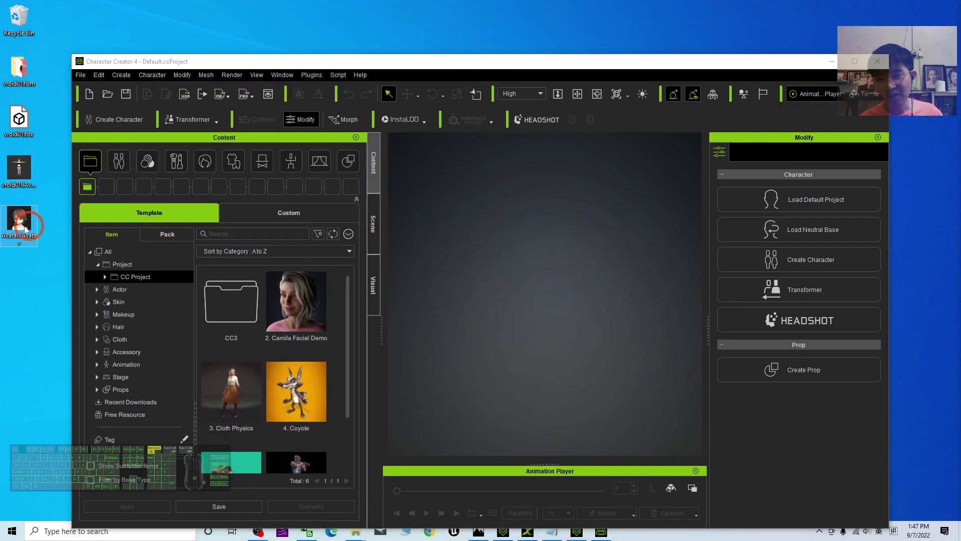
click(22, 173)
drag(26, 220, 549, 361)
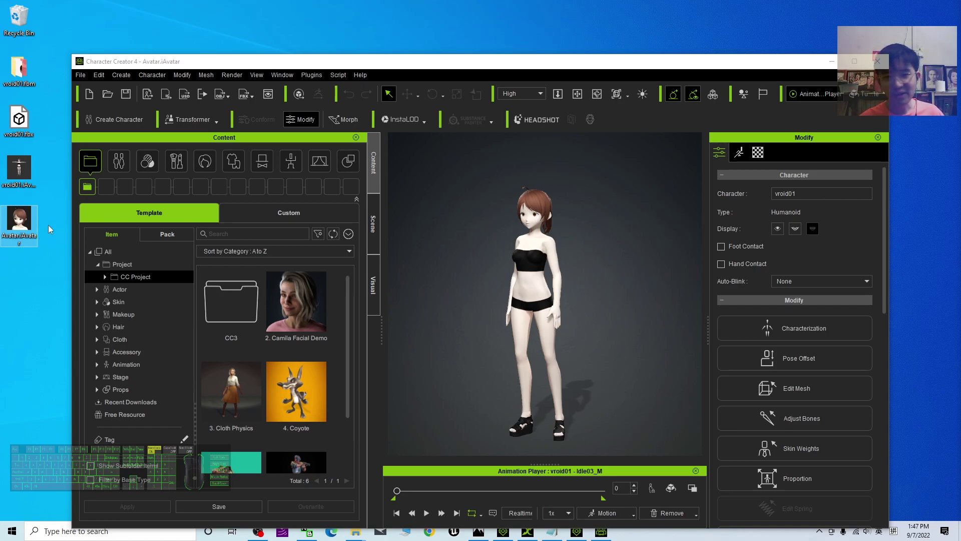
- Examine the loaded avatar's face and body from several angles and distances in Character Creator 4
scroll(575, 236, up, 5)
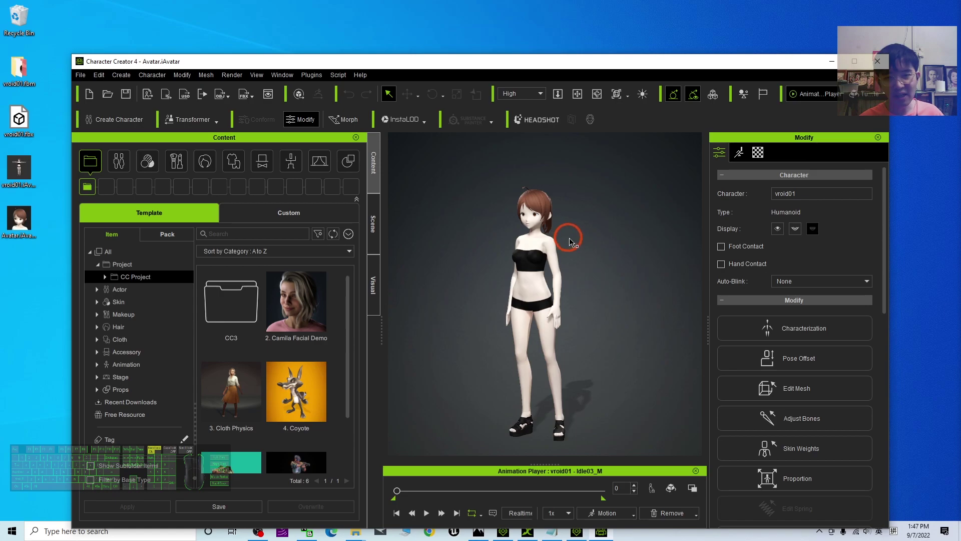
middle_drag(600, 253, 611, 291)
drag(610, 291, 619, 322)
scroll(619, 321, up, 6)
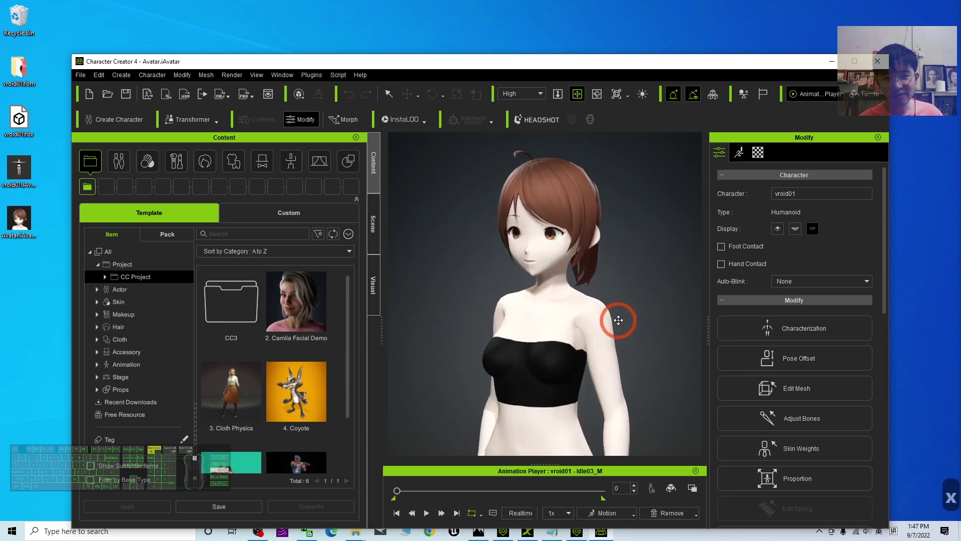
key(x)
drag(622, 280, 579, 270)
key(c)
key(c)
scroll(595, 371, up, 3)
key(x)
key(c)
scroll(568, 322, down, 8)
key(x)
key(c)
drag(570, 334, 559, 354)
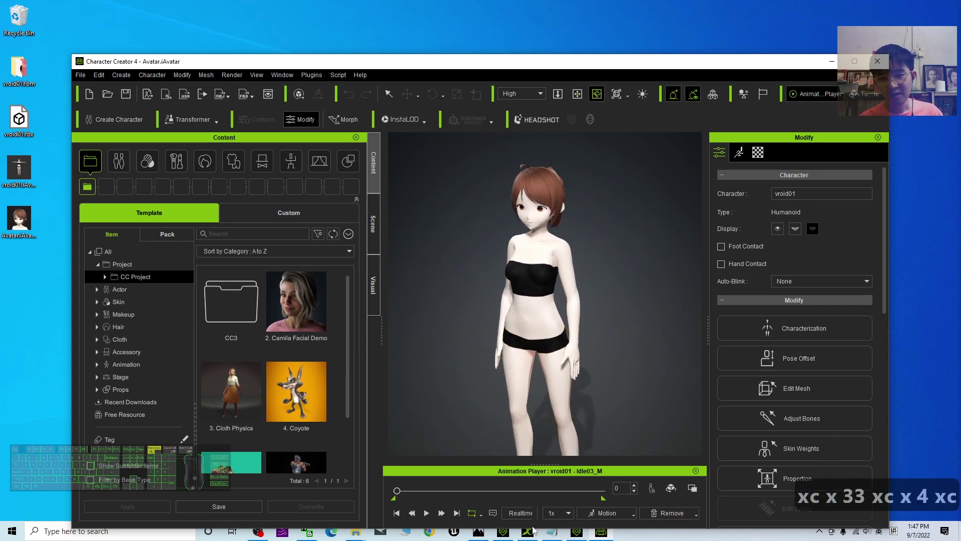
- View the cover.jpg title image in Photos and minimise it again
click(480, 533)
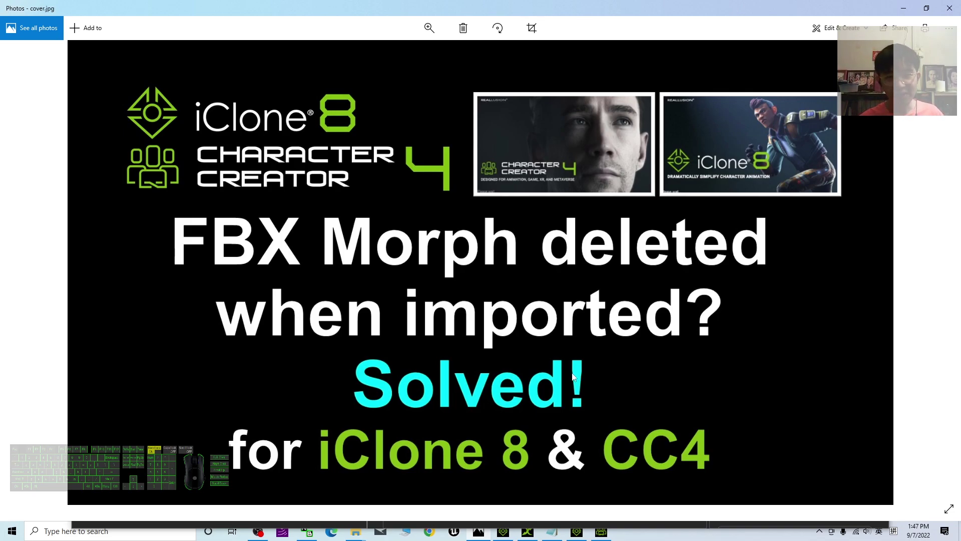
click(905, 8)
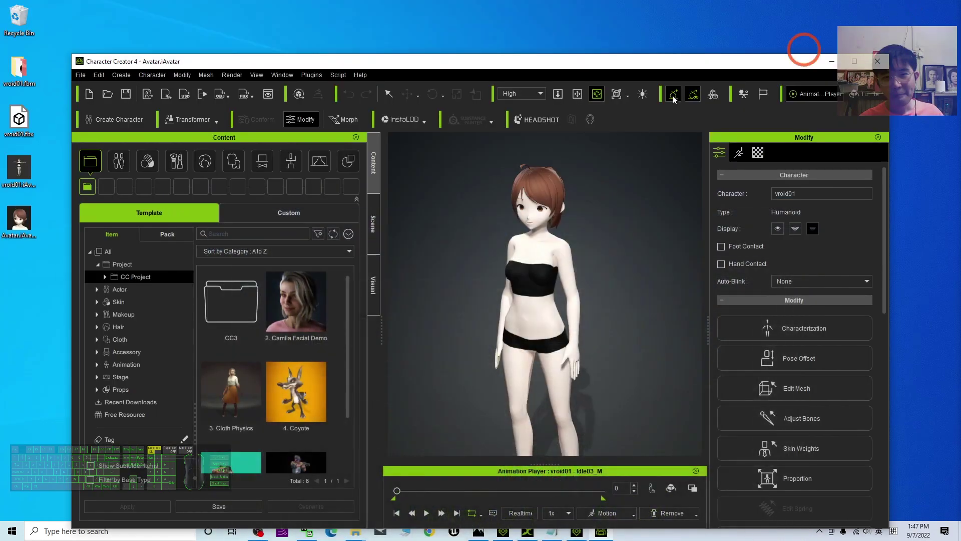
- Maximise Character Creator 4 and start a new empty project in place of the loaded avatar
double_click(713, 64)
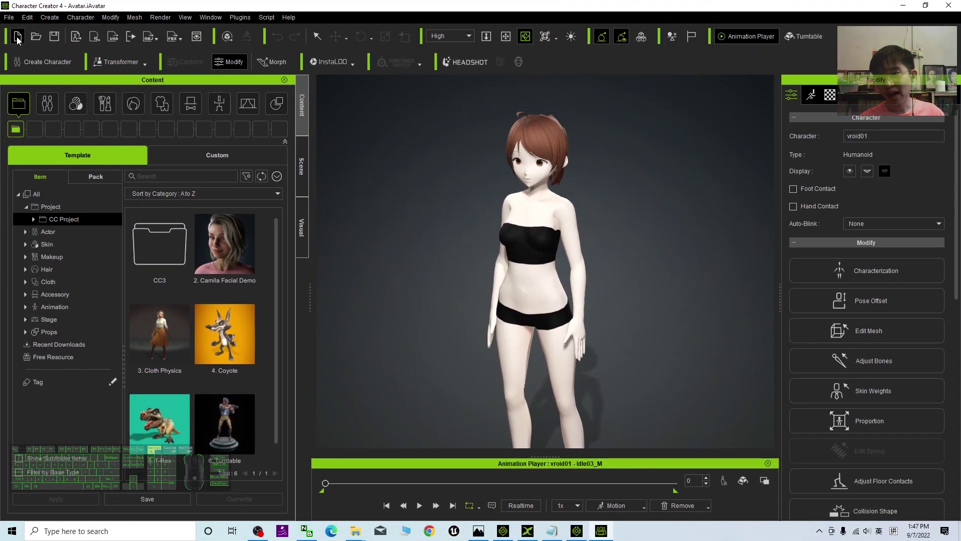
click(18, 38)
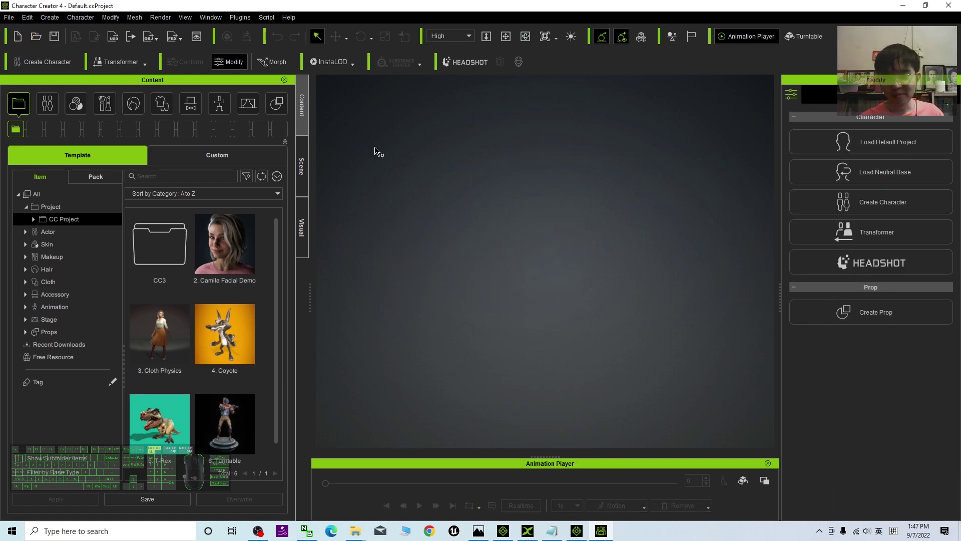
- Switch to iClone 8 and reduce its window so the files on the desktop are accessible
click(587, 530)
click(311, 401)
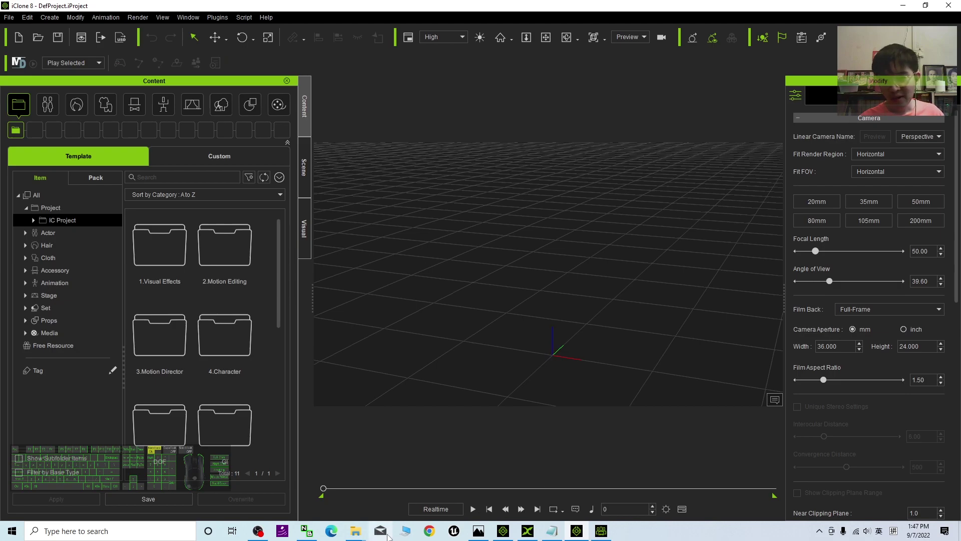
click(357, 534)
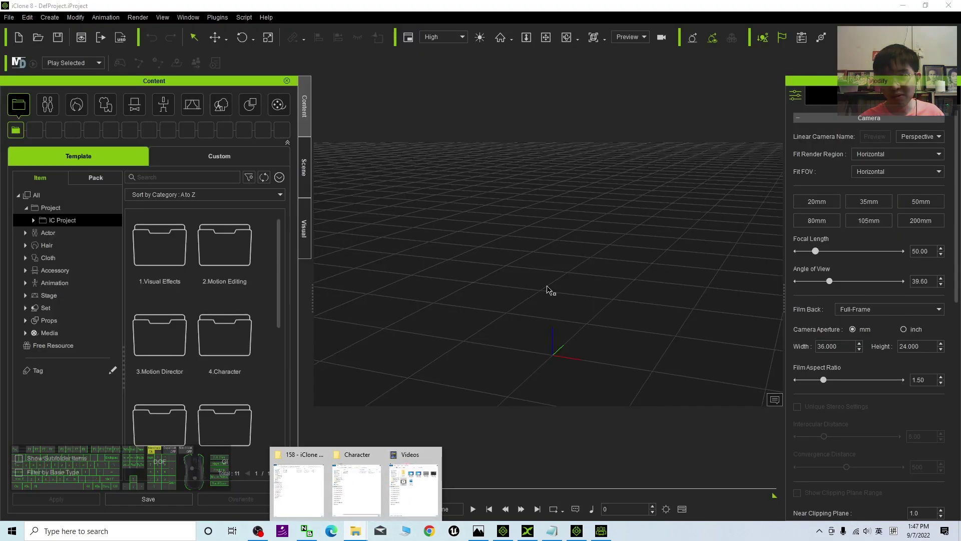
click(438, 455)
drag(621, 5, 623, 83)
click(903, 5)
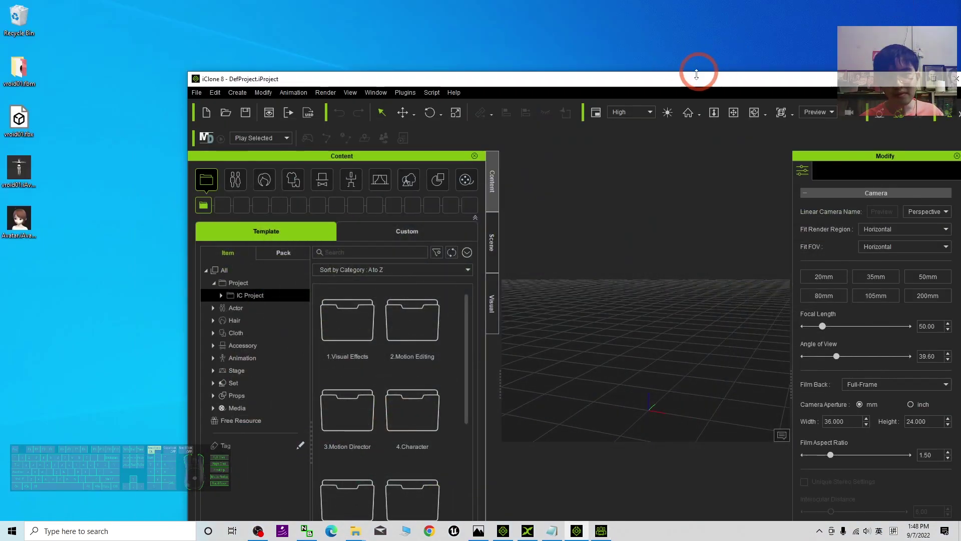
drag(692, 78, 622, 38)
- Import the vroid01.fbx file from the desktop directly into the iClone 8 scene
click(18, 173)
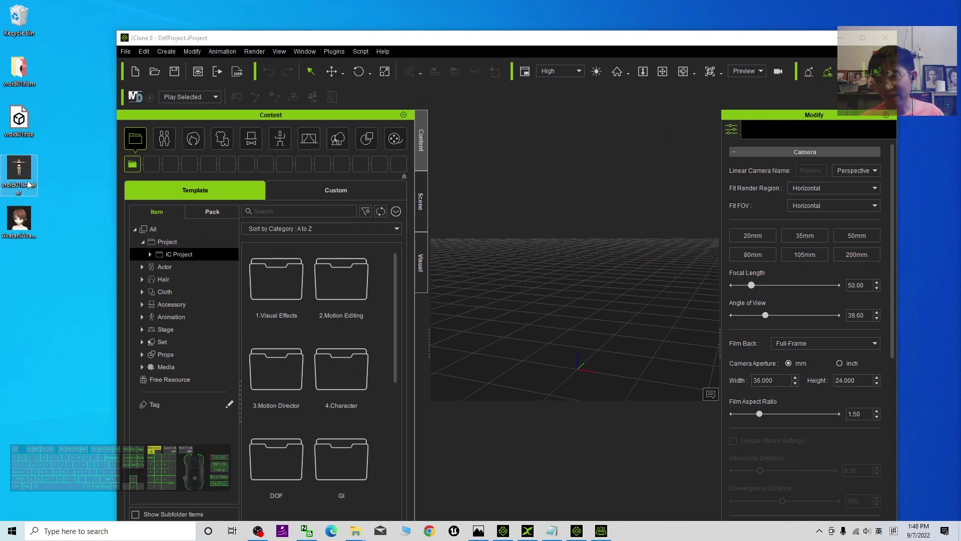
click(42, 125)
click(17, 119)
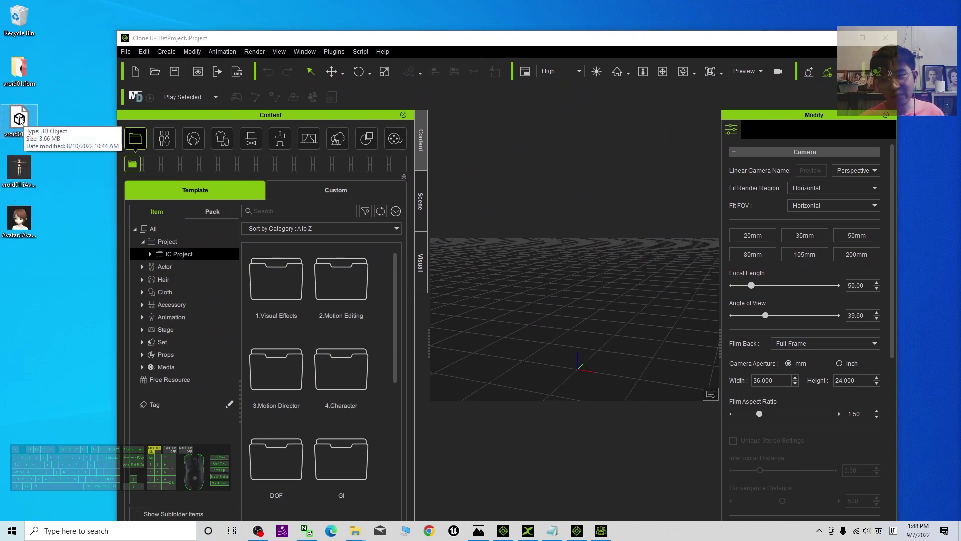
drag(19, 120, 576, 365)
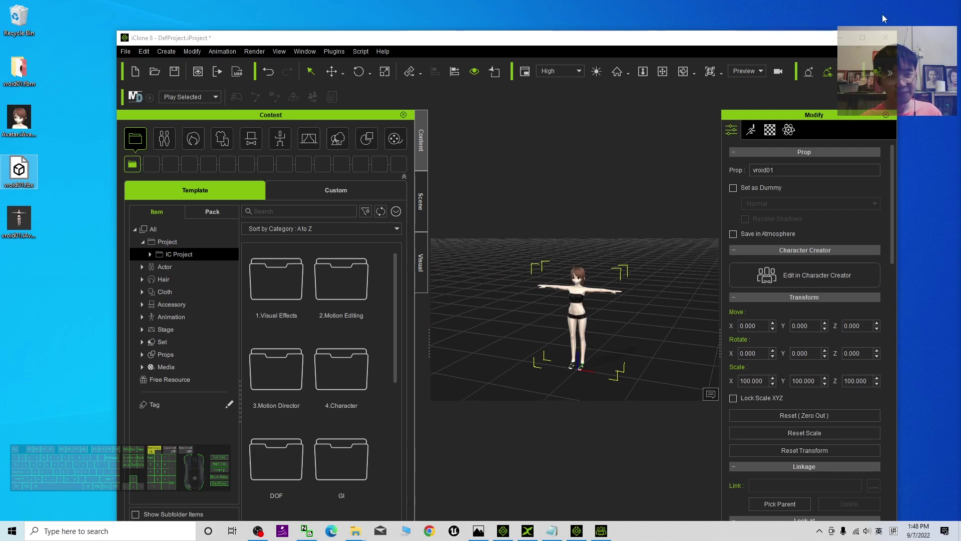
- Maximise iClone 8 and examine the imported FBX model's face and upper body up close
click(862, 37)
drag(575, 225, 602, 225)
drag(589, 185, 556, 269)
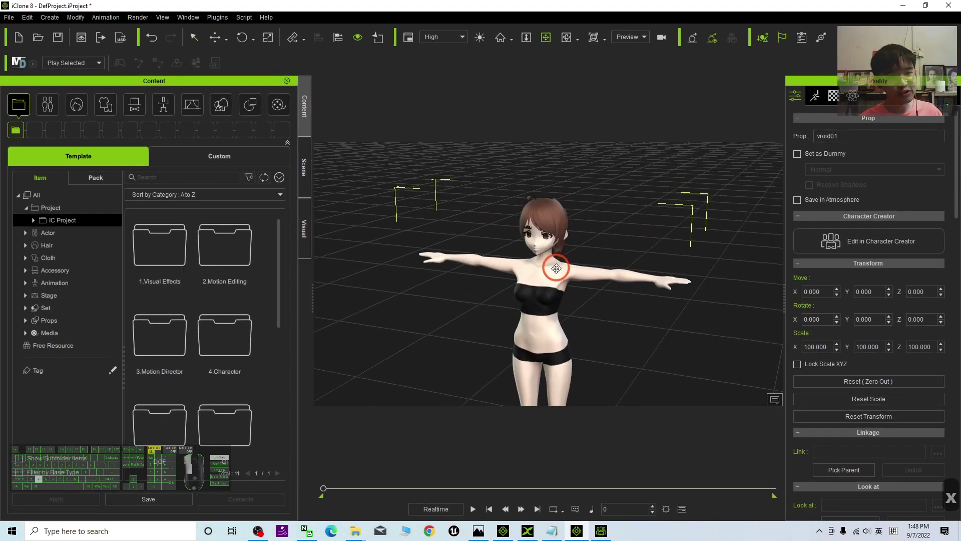
scroll(556, 269, up, 2)
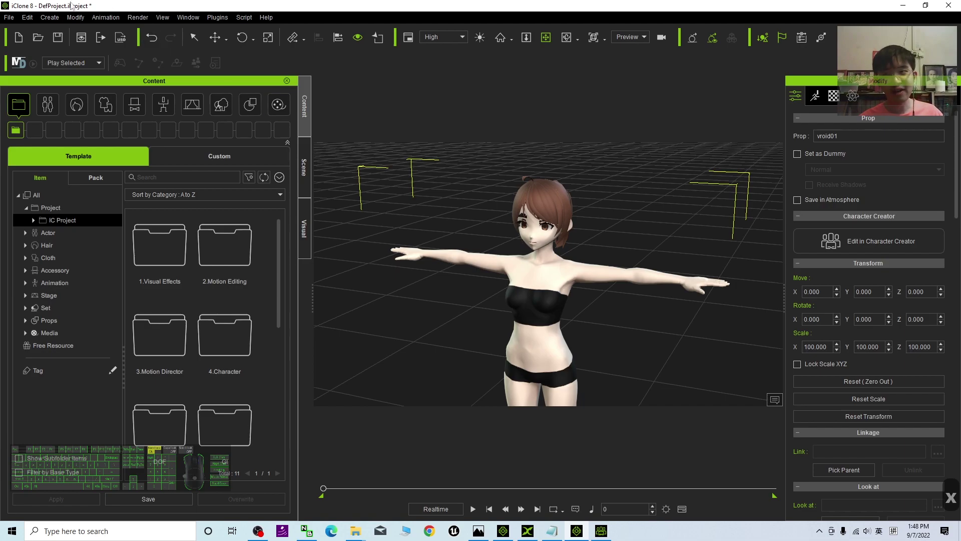
scroll(671, 333, up, 3)
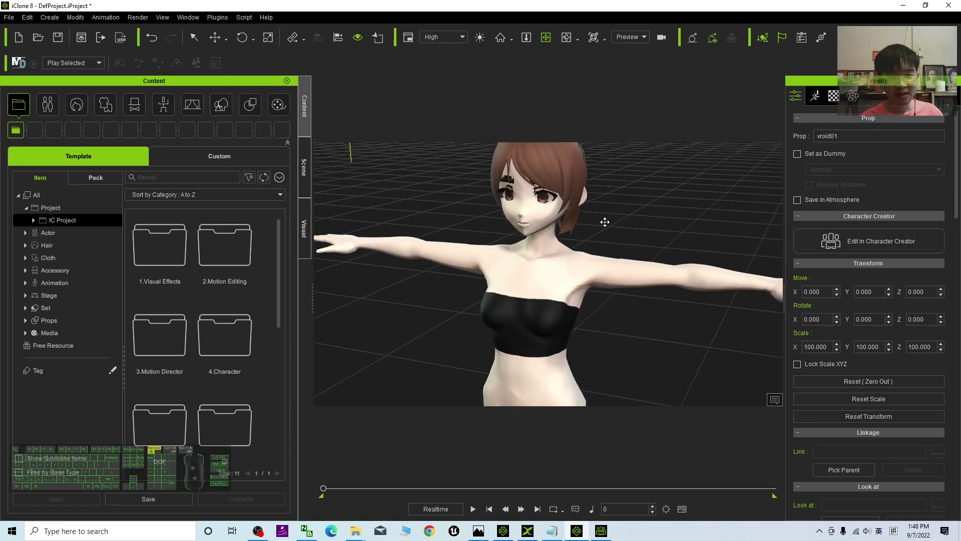
scroll(604, 222, down, 2)
- Open the imported vroid01 prop in Morph Creator to check its morph list, and close Morph Creator
click(815, 96)
click(873, 170)
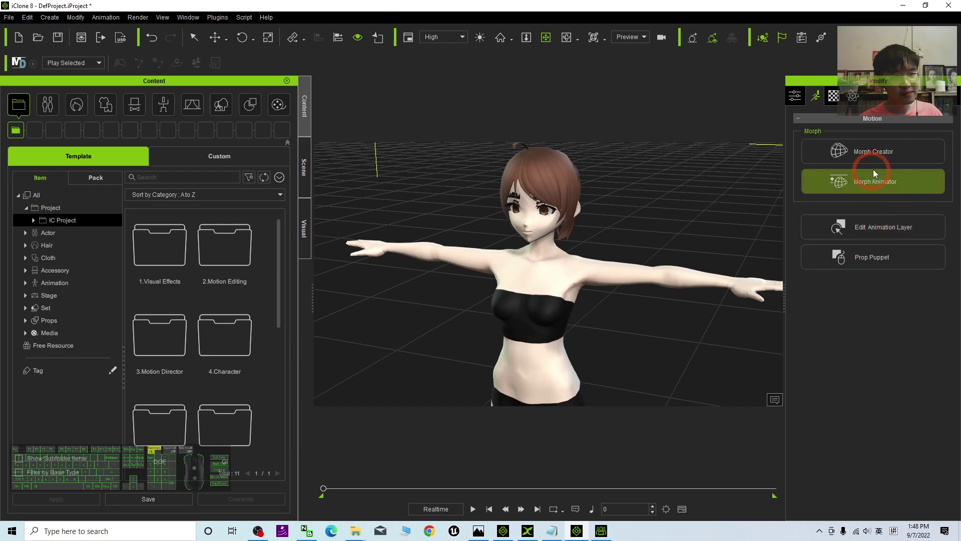
click(882, 157)
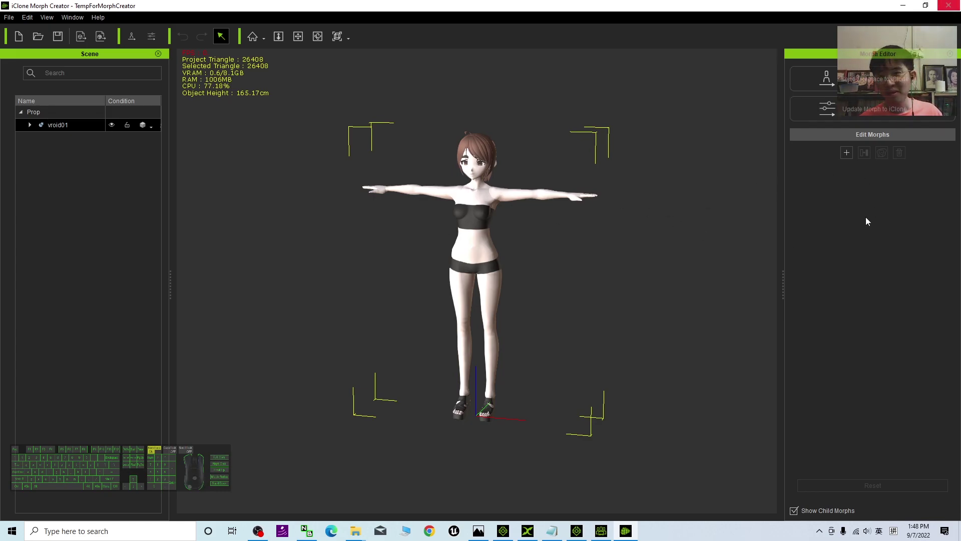
click(948, 5)
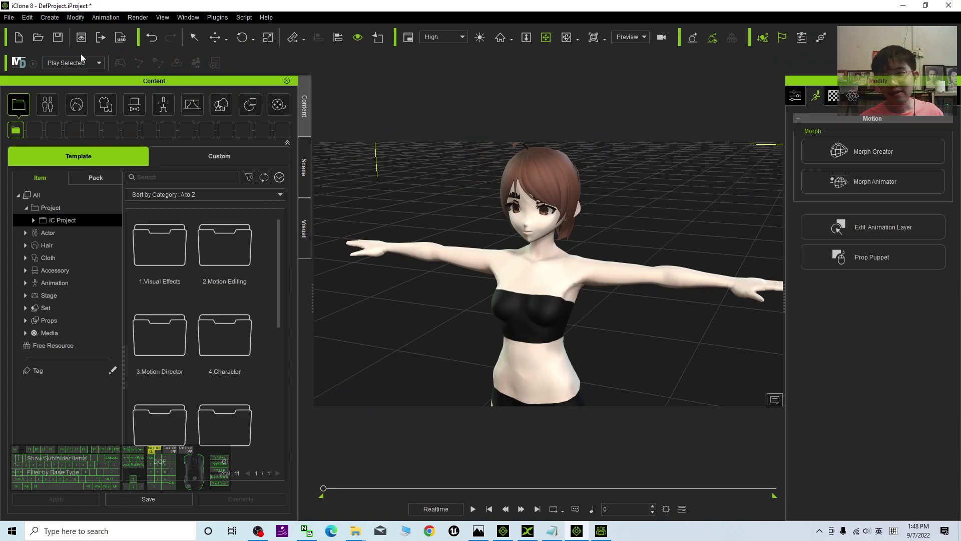
- Start a new iClone 8 project without saving the imported prop, and return to Character Creator 4
click(18, 37)
click(488, 291)
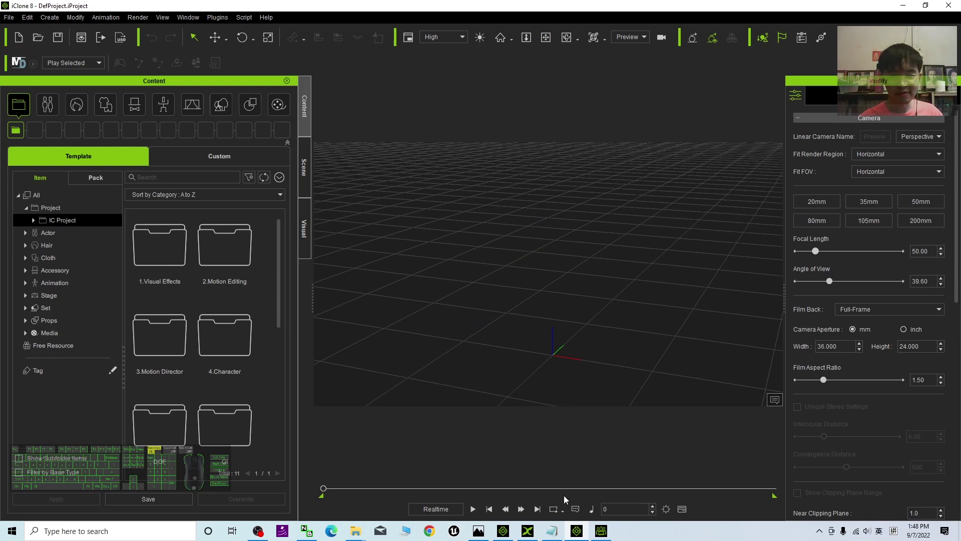
click(901, 7)
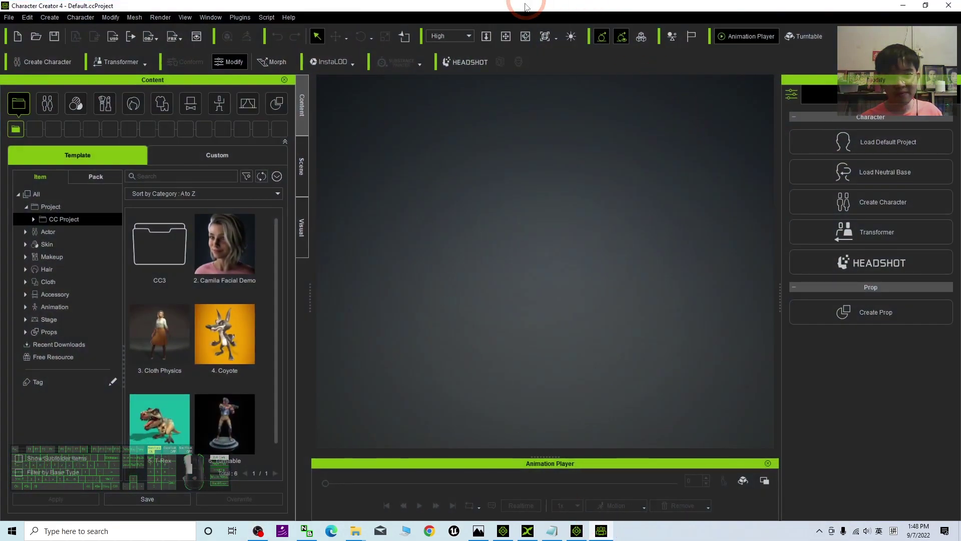
- Import vroid01.fbx from the desktop into Character Creator 4 as a Humanoid (Non-Standard) character
double_click(526, 7)
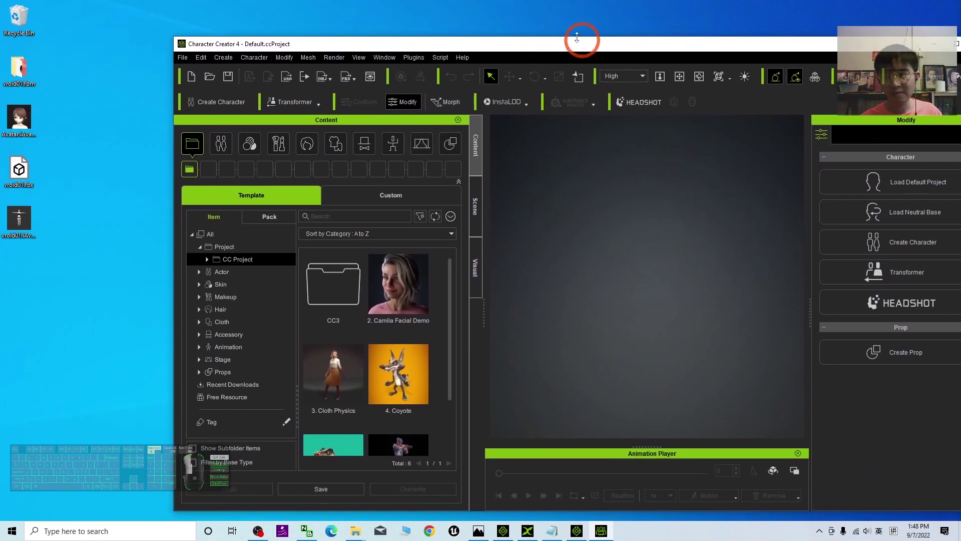
drag(19, 170, 665, 396)
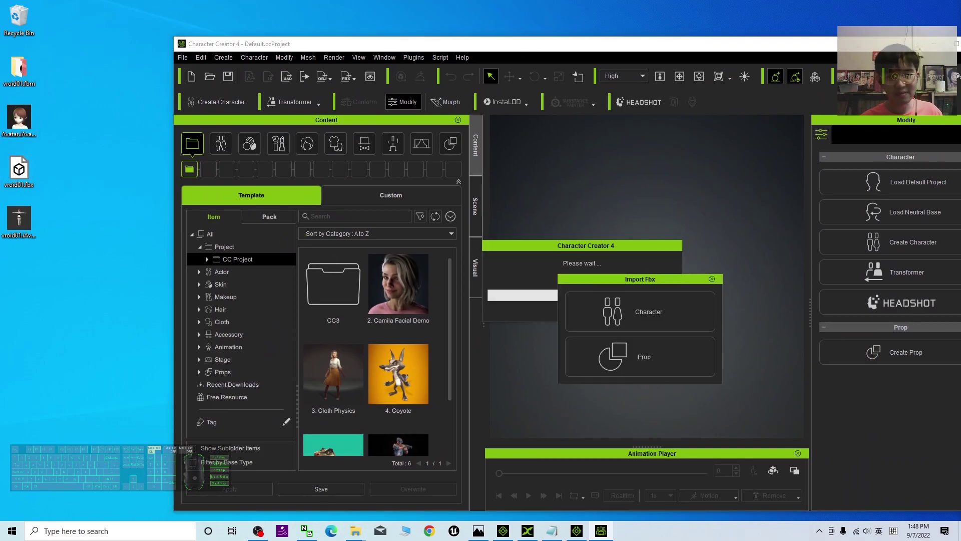
click(628, 317)
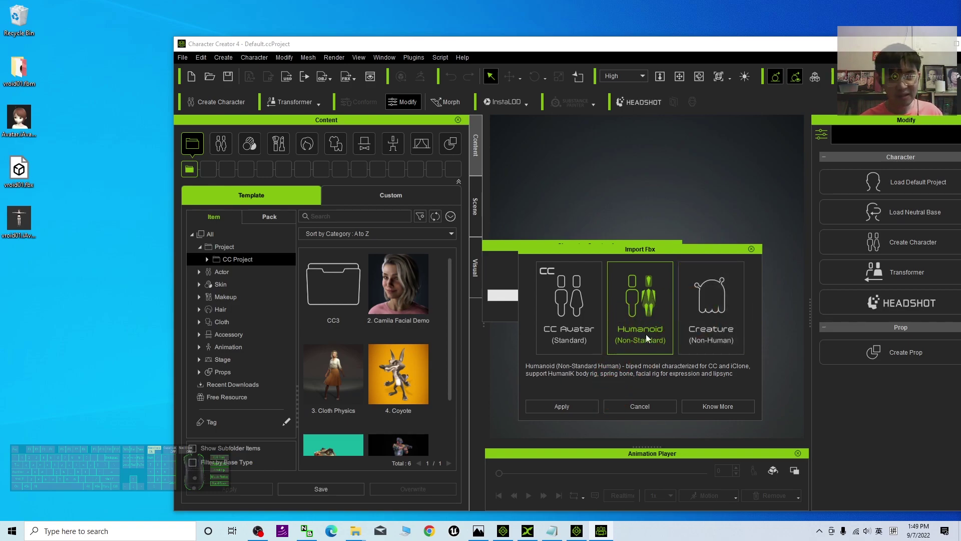
click(581, 407)
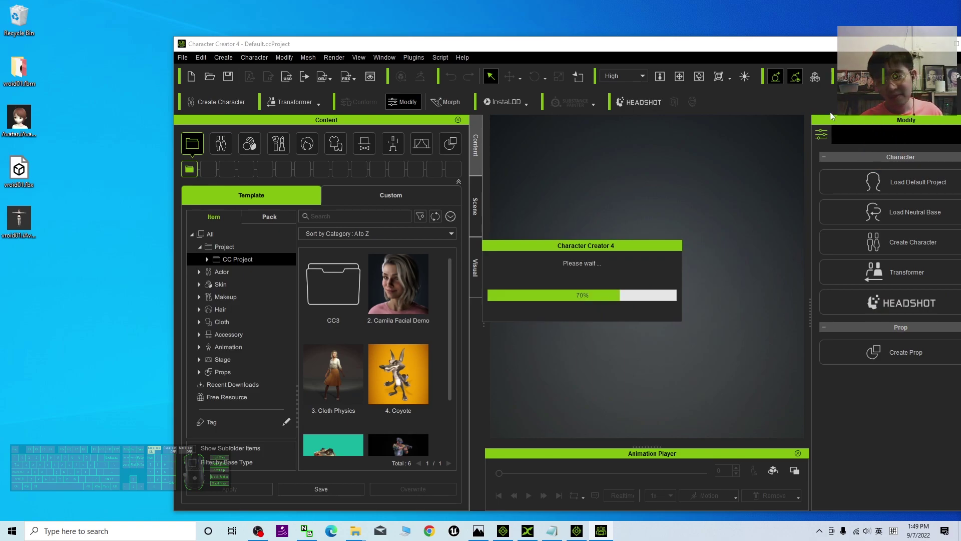
- Maximise Character Creator 4, inspect the imported character's head and left shoulder bone mapping in Characterization, and leave Characterization
double_click(636, 49)
scroll(652, 223, up, 5)
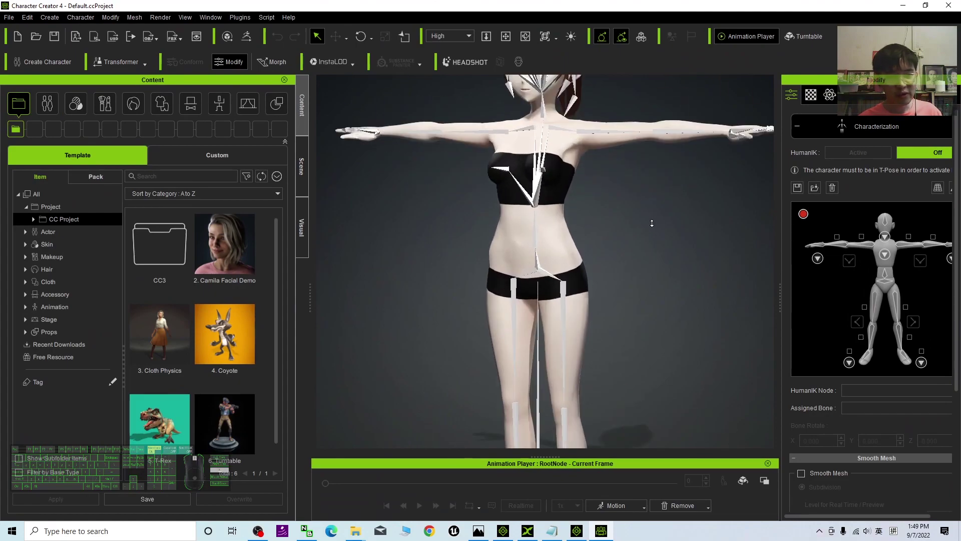
middle_drag(652, 223, 603, 347)
scroll(603, 347, up, 3)
click(881, 224)
key(x)
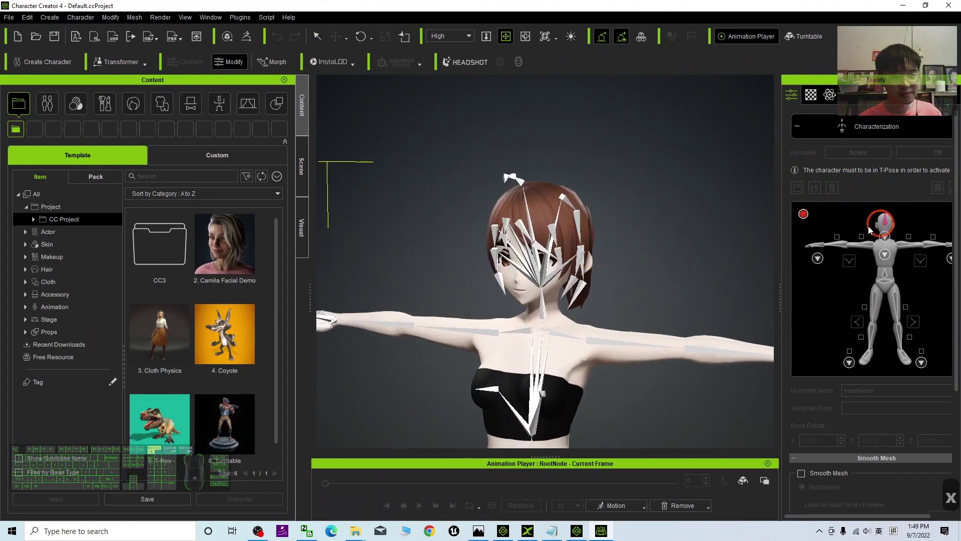
click(536, 273)
key(c)
drag(539, 352, 595, 350)
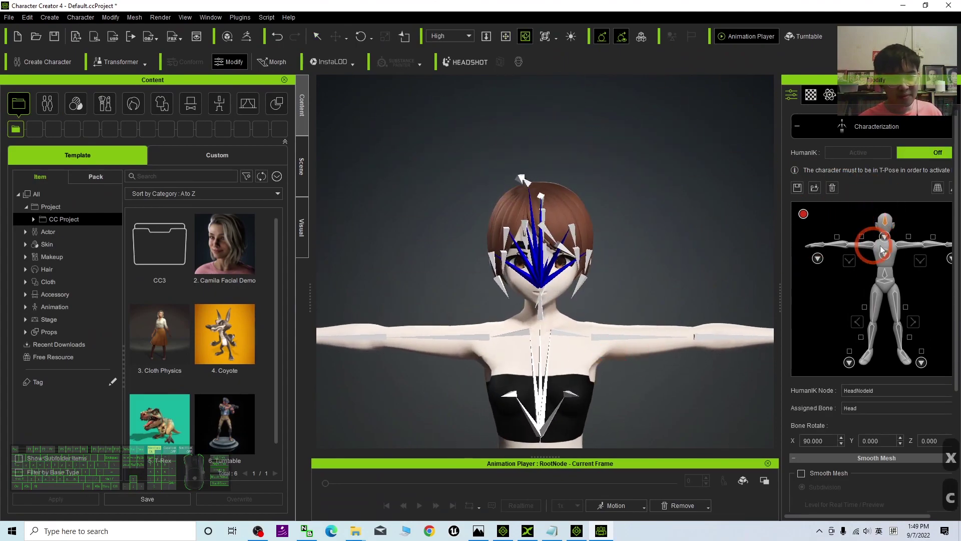
click(902, 251)
click(647, 218)
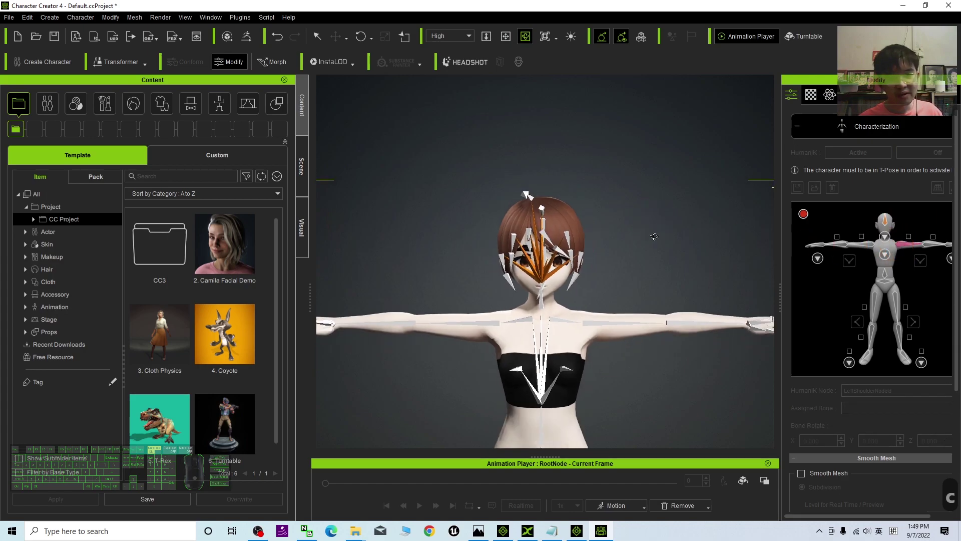
key(c)
drag(700, 266, 608, 278)
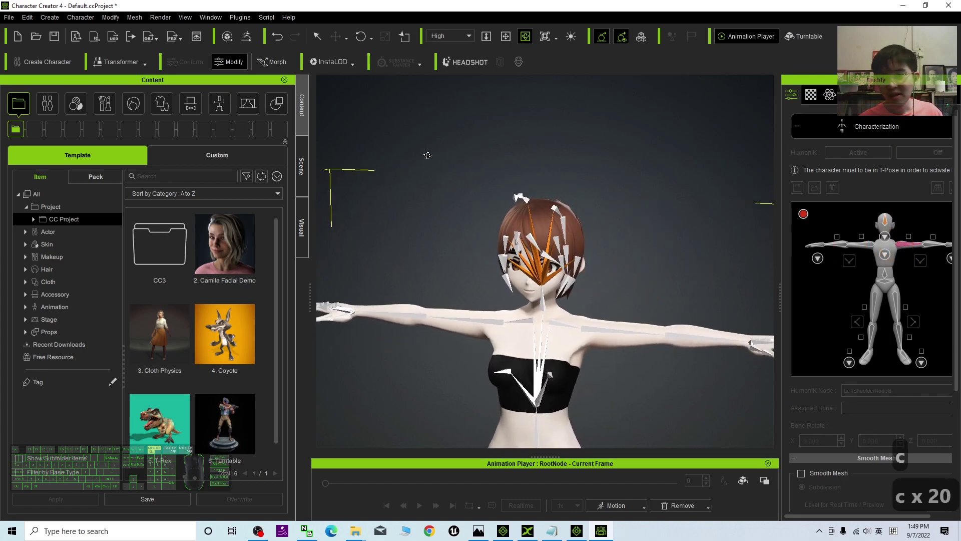
click(865, 126)
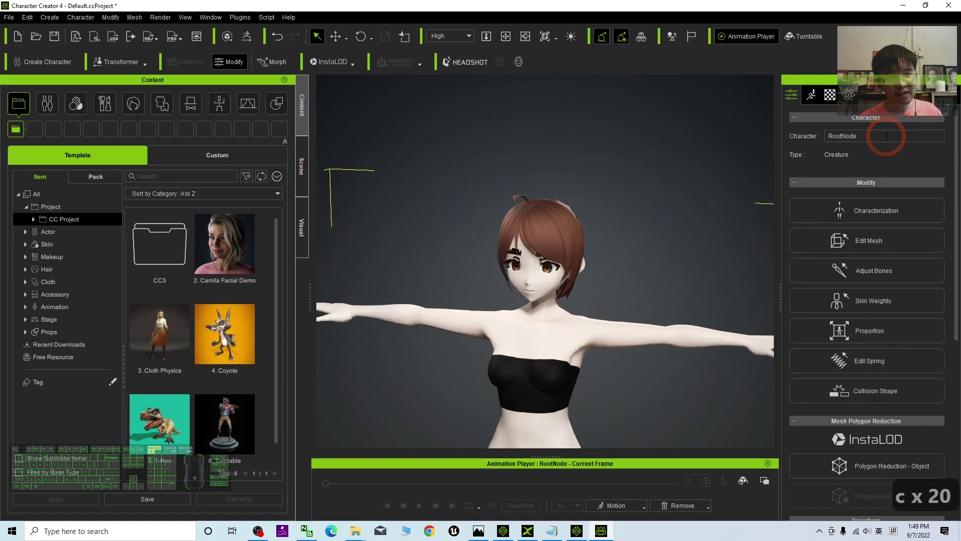
- Switch to 3DXchange 7, look through the modification settings of the vroid01 character, and minimise the program
click(9, 17)
click(577, 531)
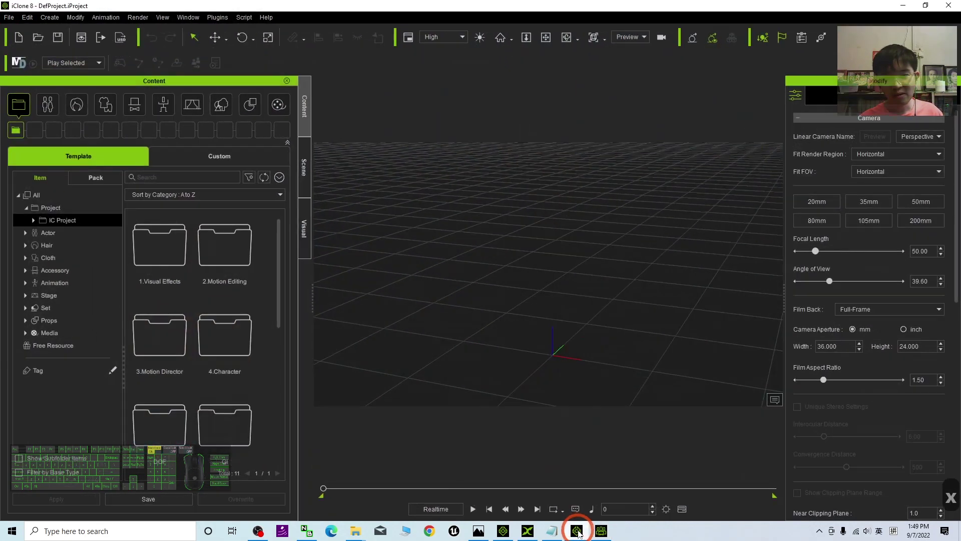
click(577, 530)
click(602, 531)
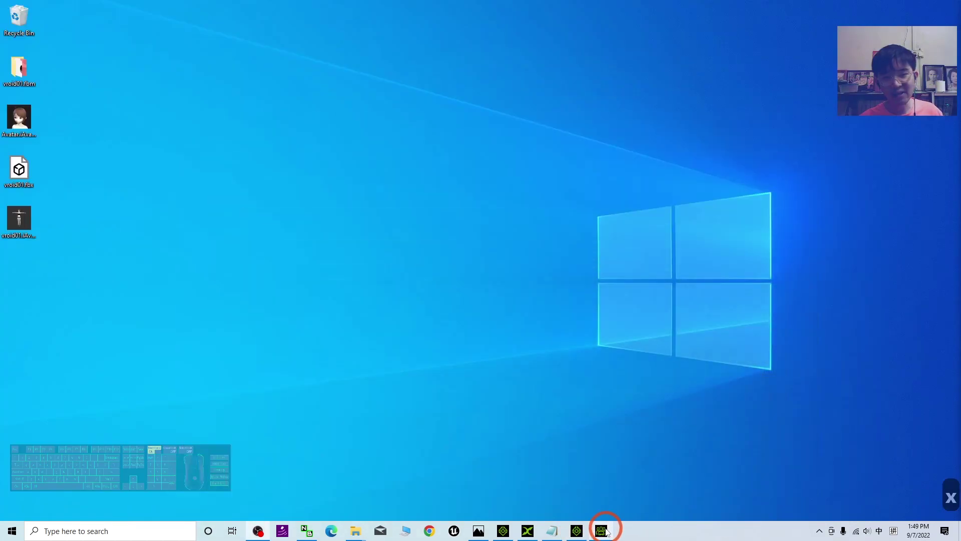
click(527, 530)
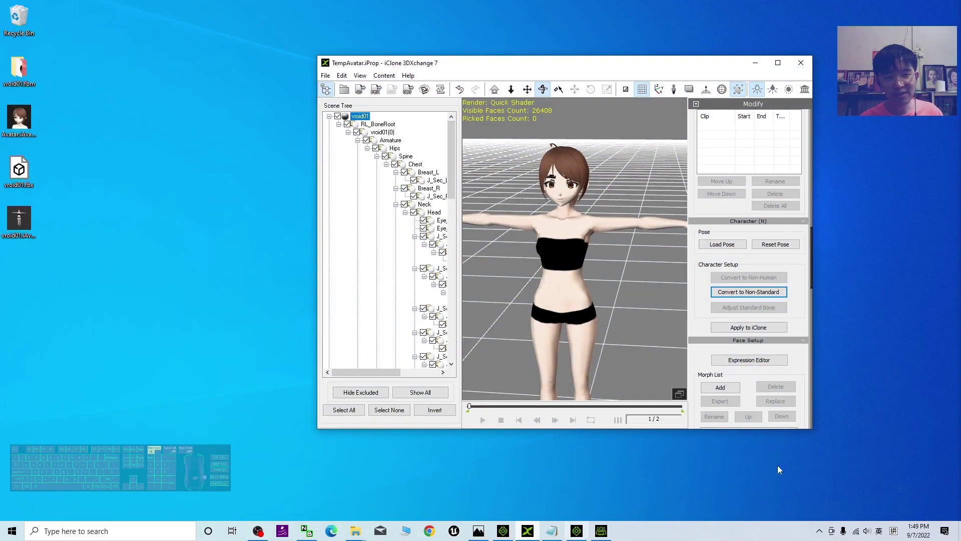
scroll(774, 297, up, 3)
scroll(761, 202, up, 3)
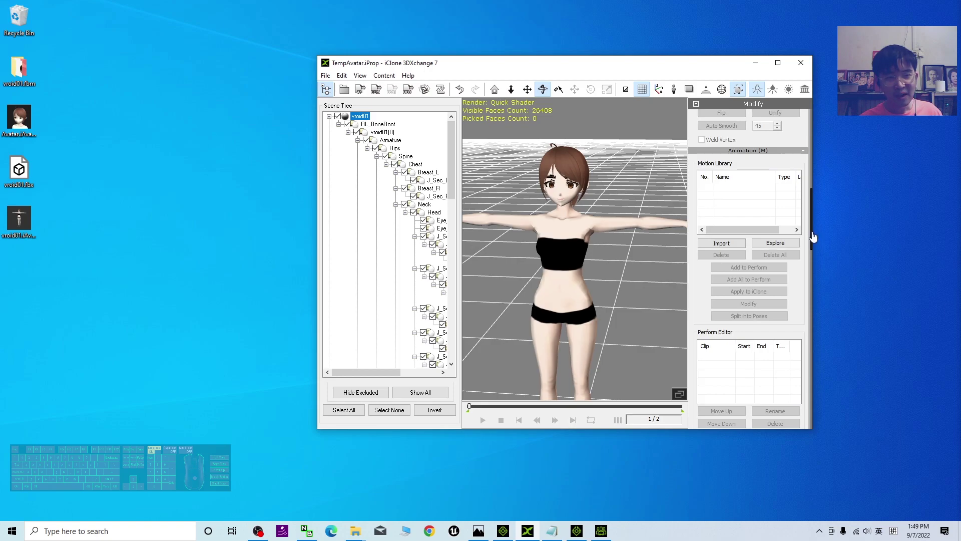
drag(812, 232, 823, 139)
click(755, 62)
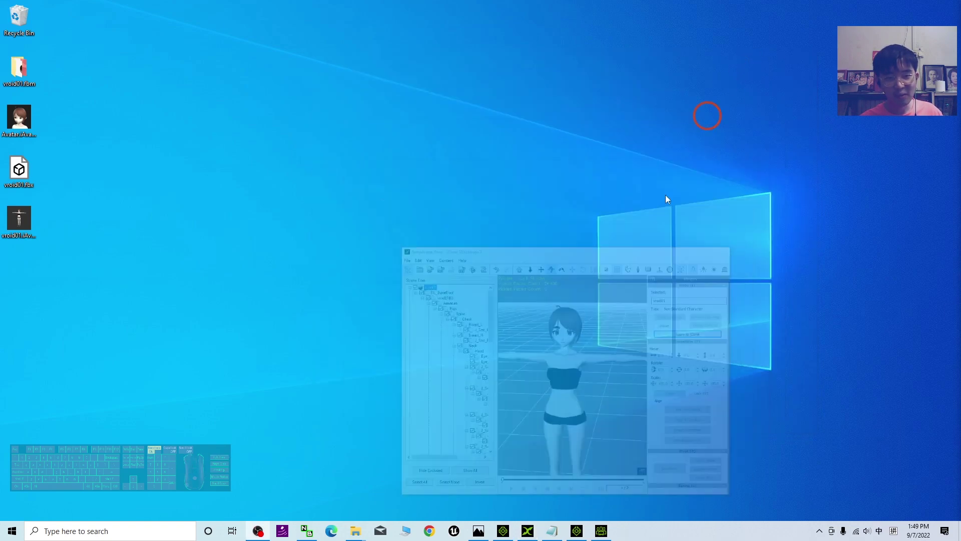
- Send the RootNode character from Character Creator 4 to iClone 8, accept overwriting the existing motion, and delete the character there
click(601, 531)
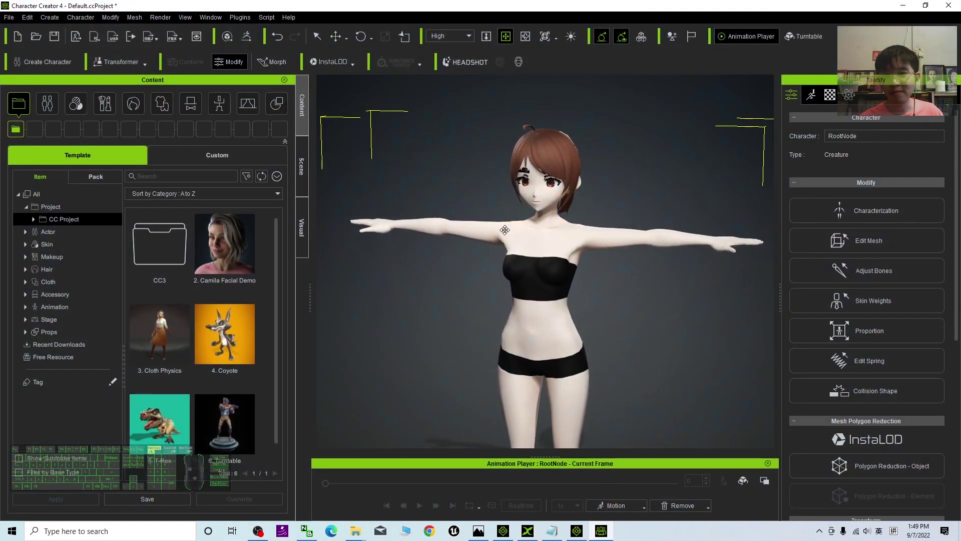
click(9, 17)
click(39, 111)
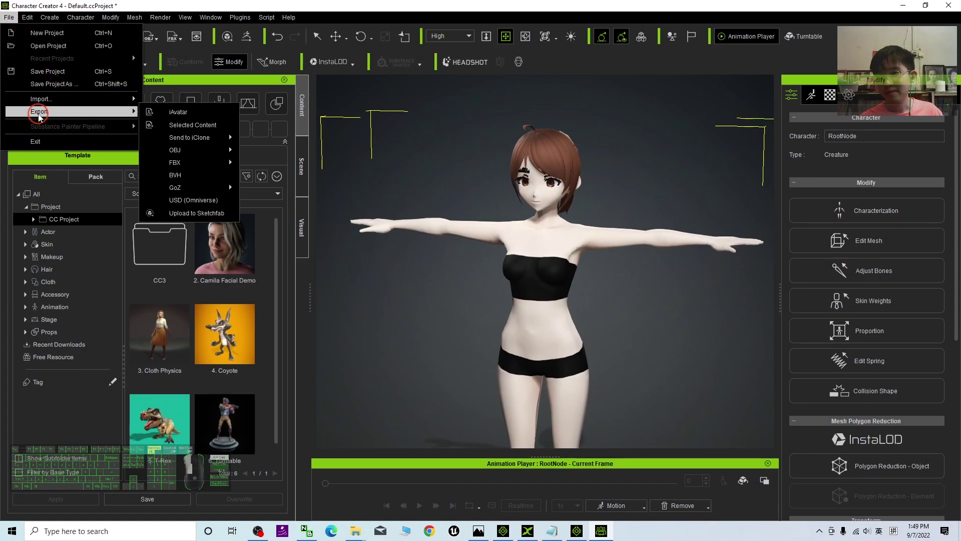
click(193, 149)
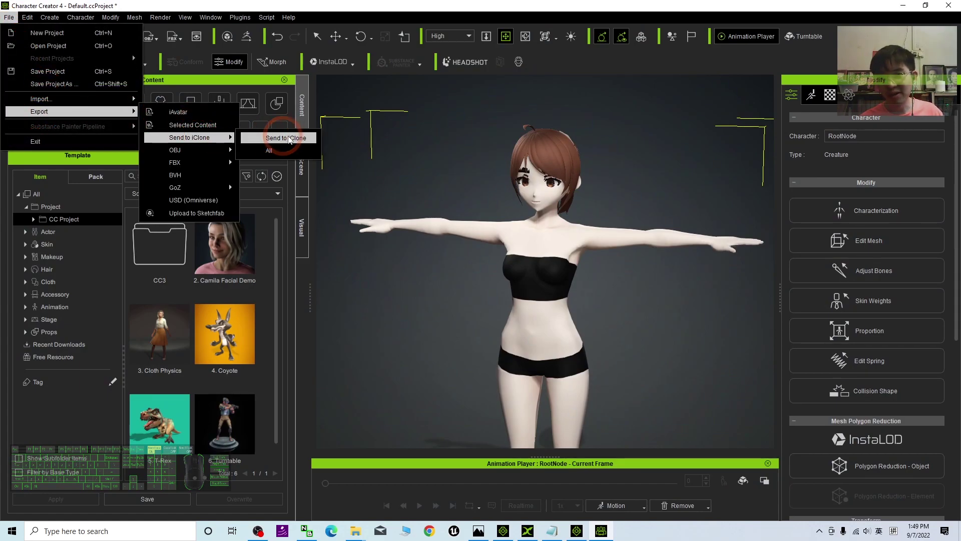
click(287, 137)
click(578, 496)
click(577, 531)
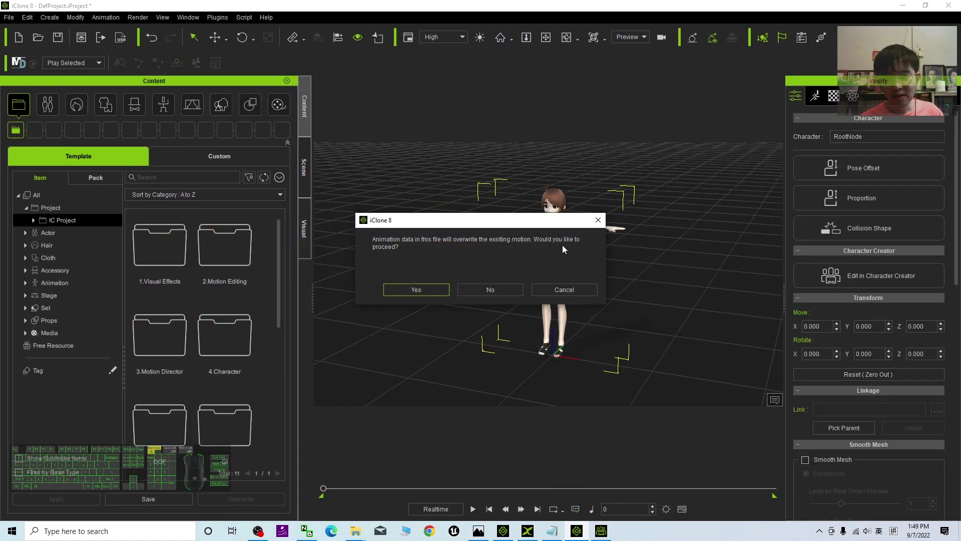
click(431, 290)
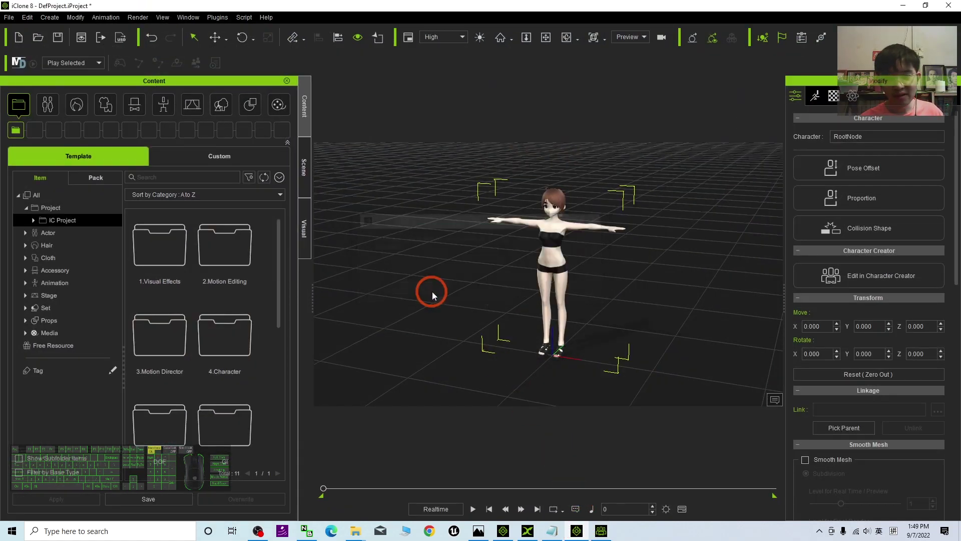
key(Delete)
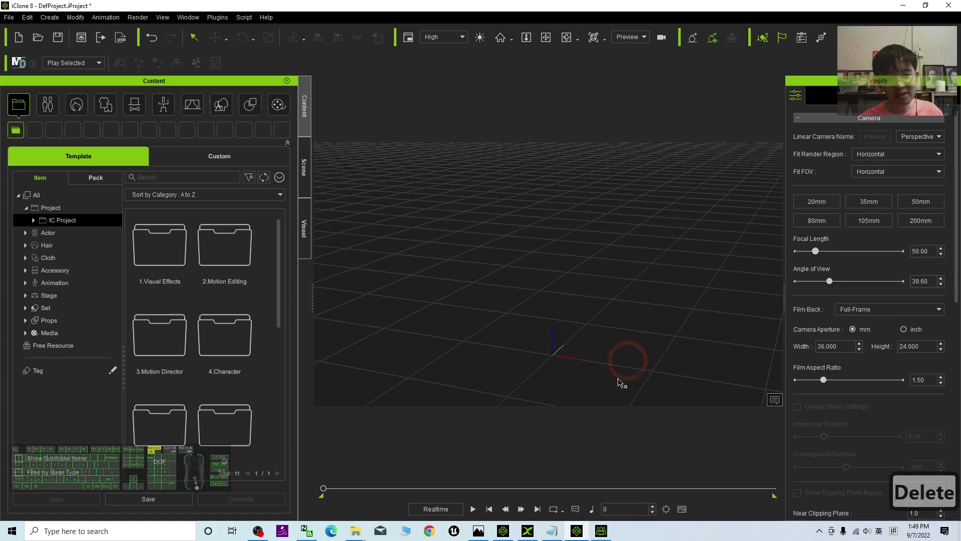
- Return to Character Creator 4 and send the RootNode character to iClone 8 again, declining to overwrite the existing motion
click(601, 531)
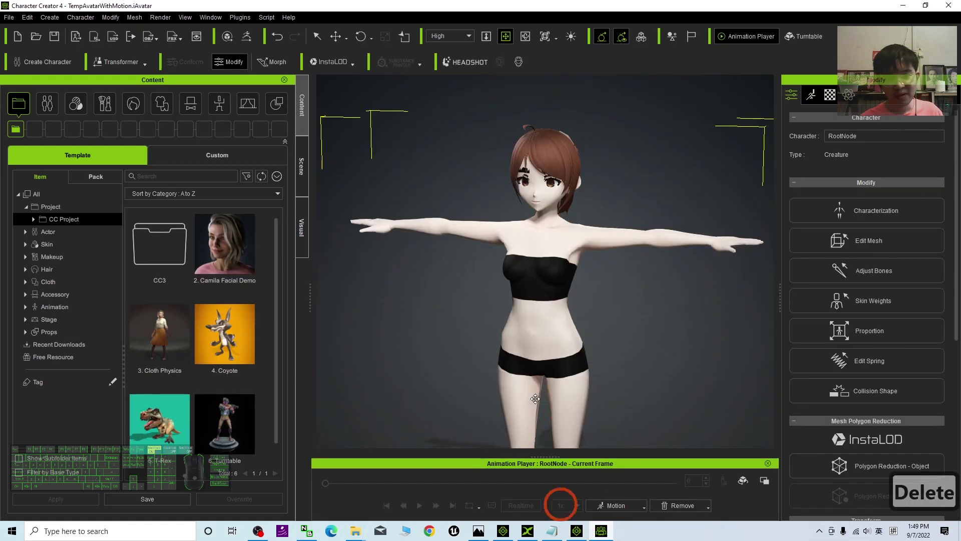
click(9, 18)
click(45, 111)
mouse_move(225, 137)
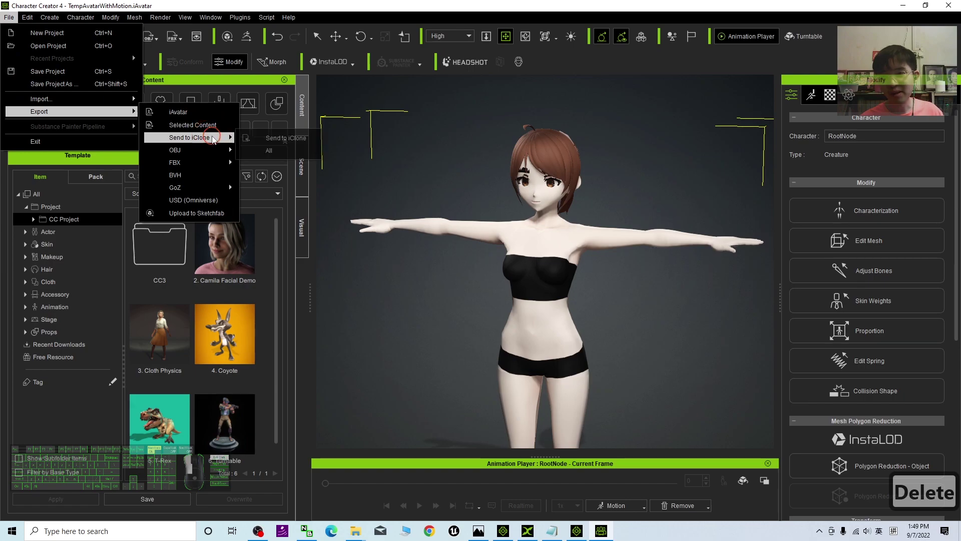
click(308, 147)
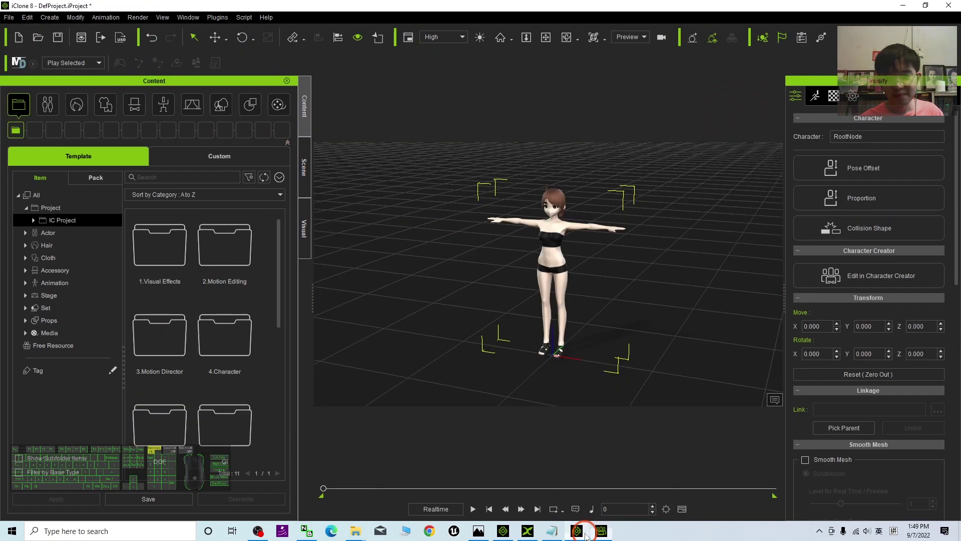
click(488, 290)
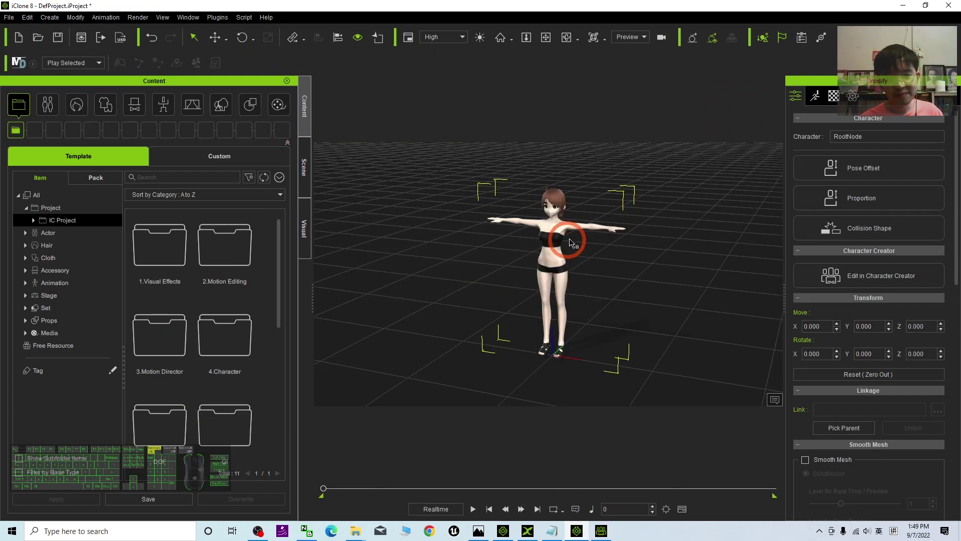
- Examine the sent character's face up close, check its morphs in Morph Animator and Morph Creator, and close both
scroll(576, 230, up, 5)
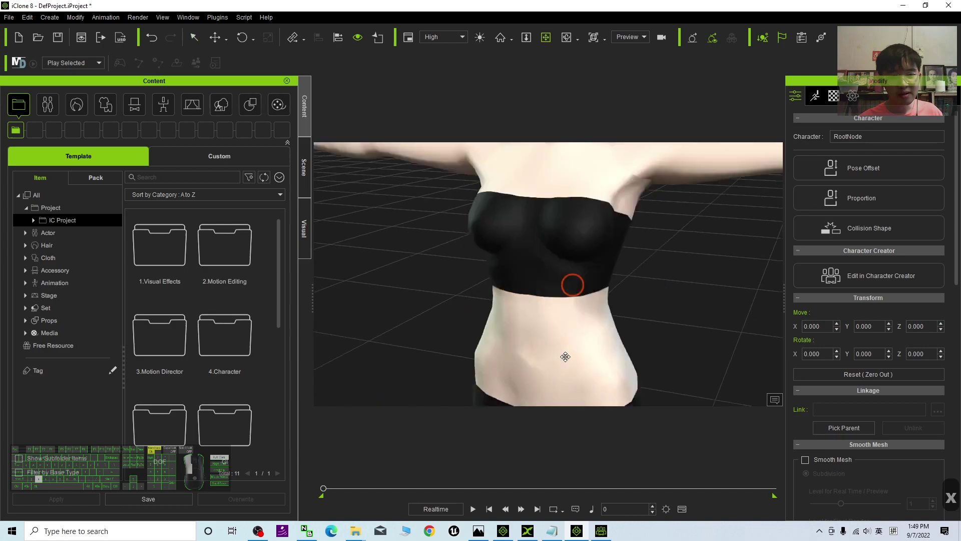
drag(565, 357, 576, 421)
drag(606, 266, 606, 297)
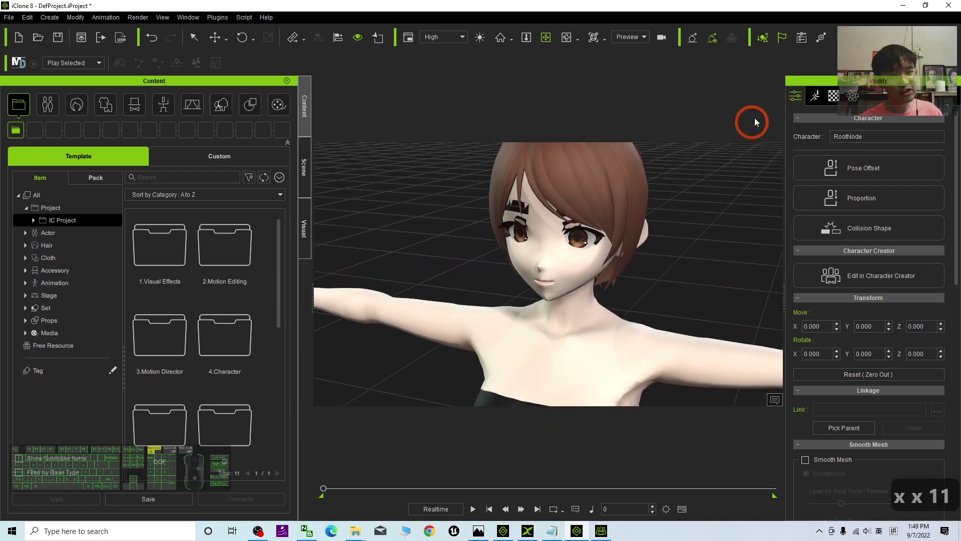
click(817, 94)
click(868, 225)
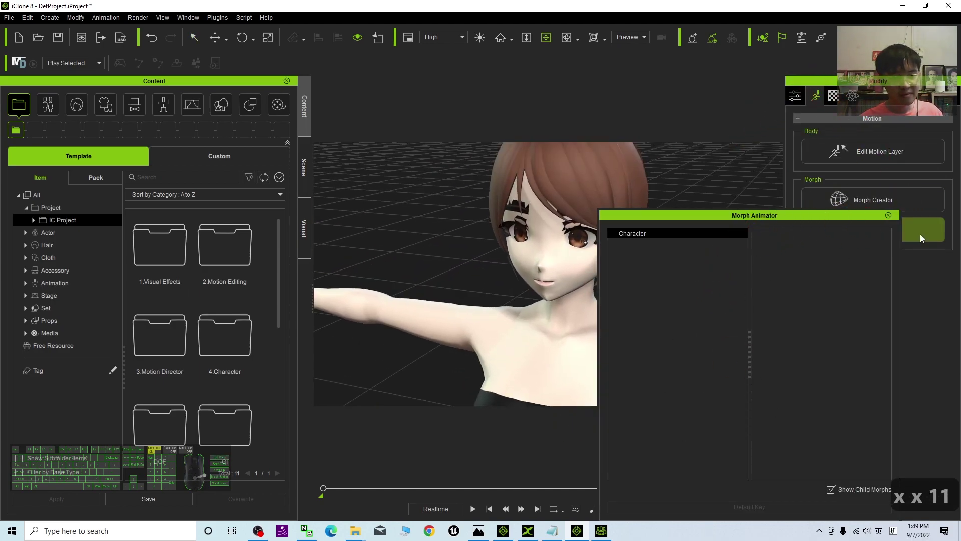
click(888, 215)
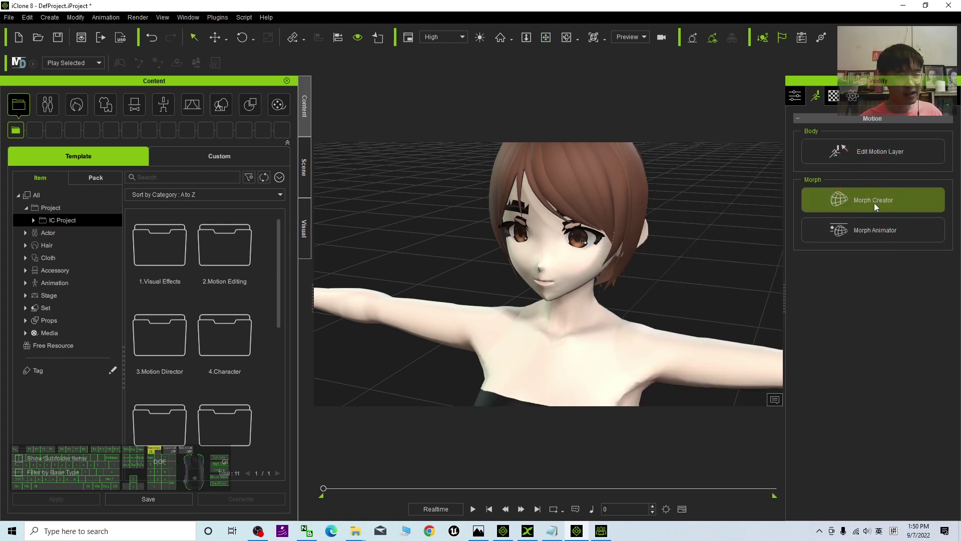
click(874, 203)
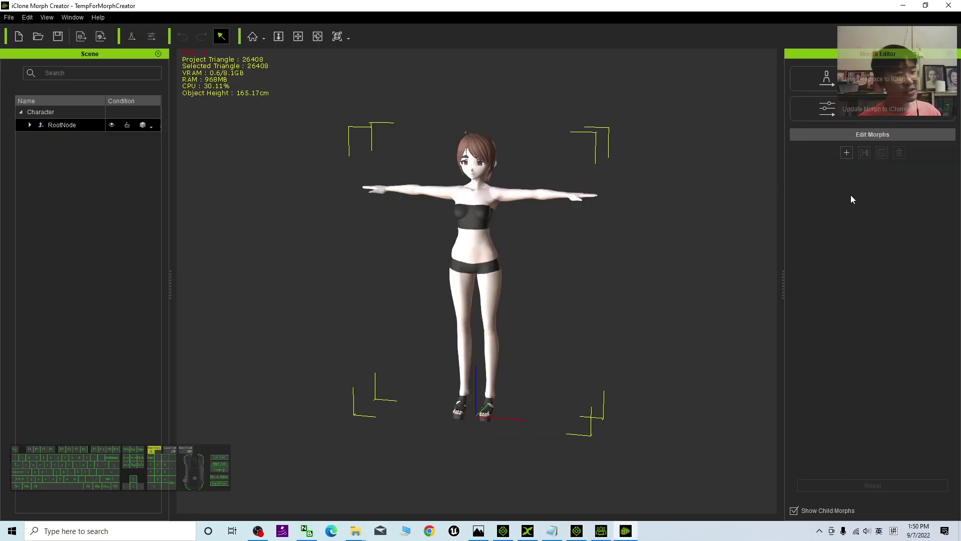
click(951, 6)
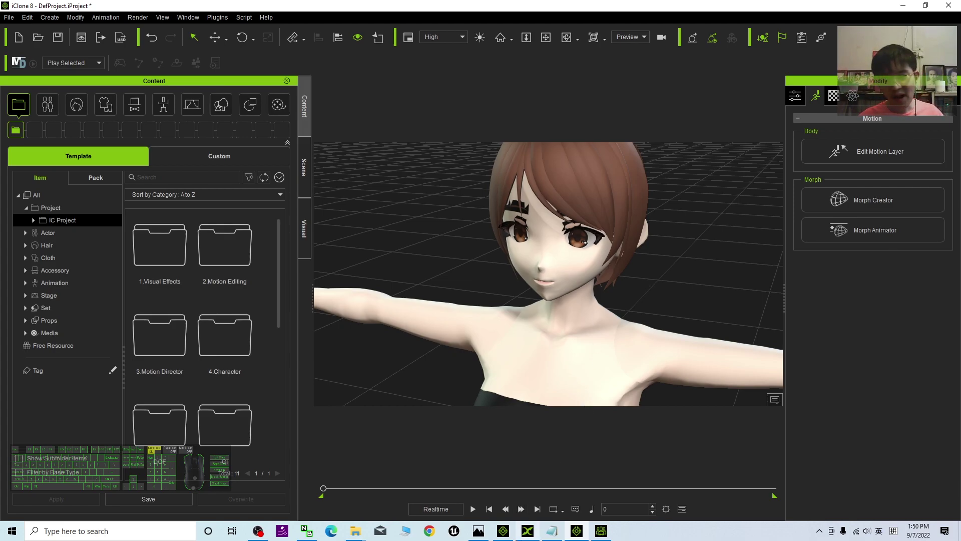
- Switch to 3DXchange 7, maximise it, preview vroid01's Fd_ALL_Fun, Fd_BRW_Fun and Fd_ALL_Angry face morphs, and select the Face group
click(528, 532)
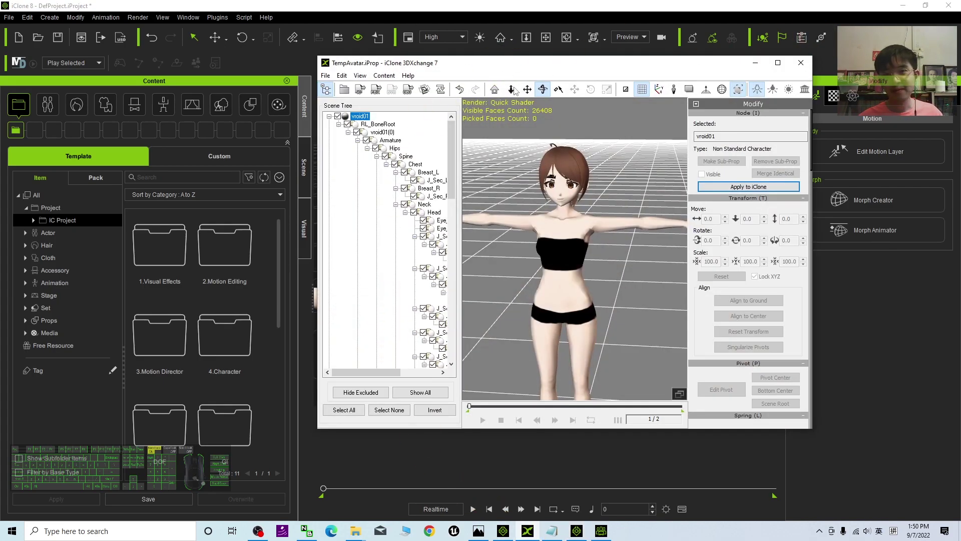
click(778, 63)
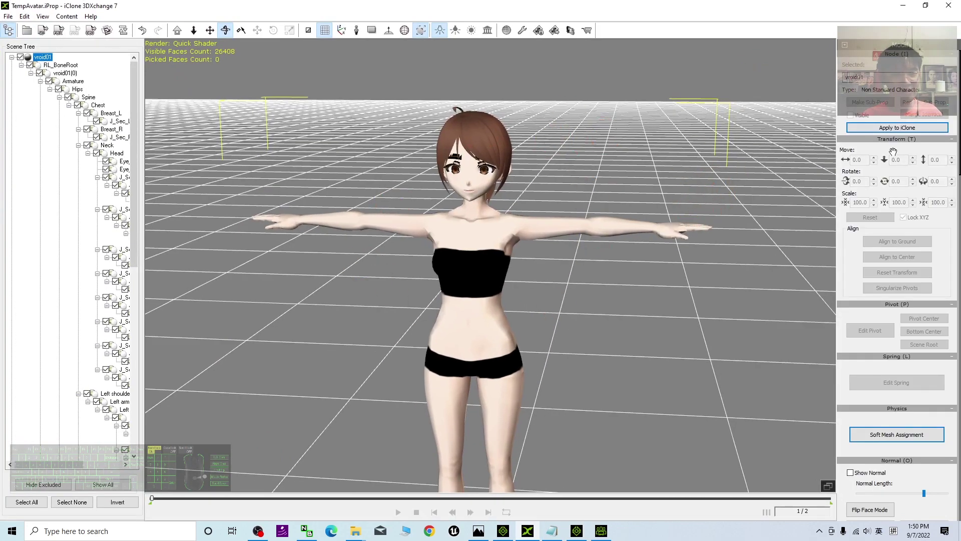
drag(959, 105, 751, 127)
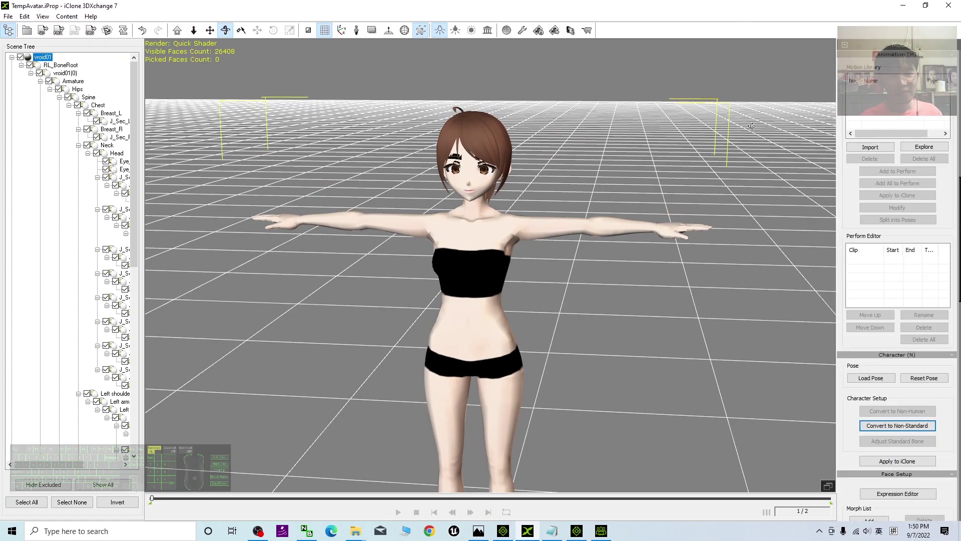
drag(958, 188, 953, 283)
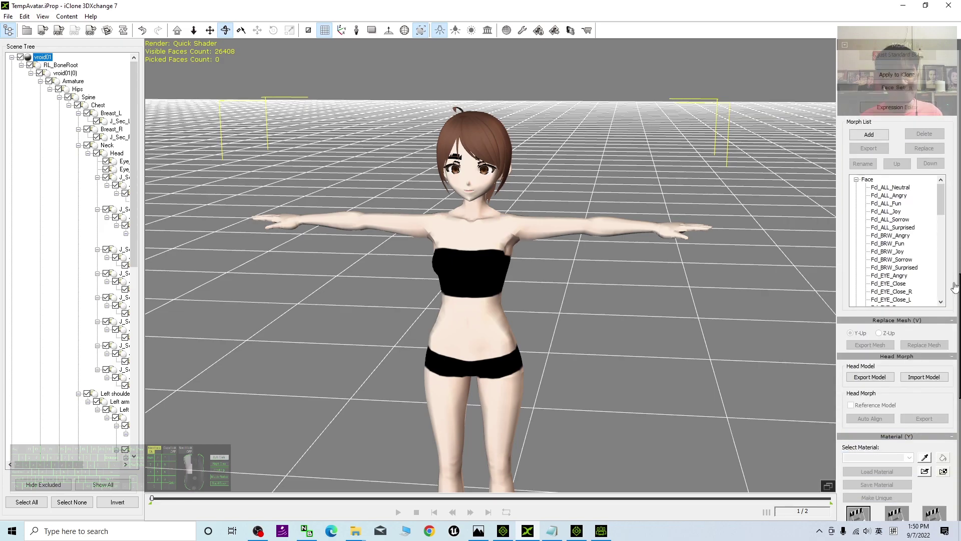
click(897, 203)
click(887, 243)
click(890, 204)
click(899, 198)
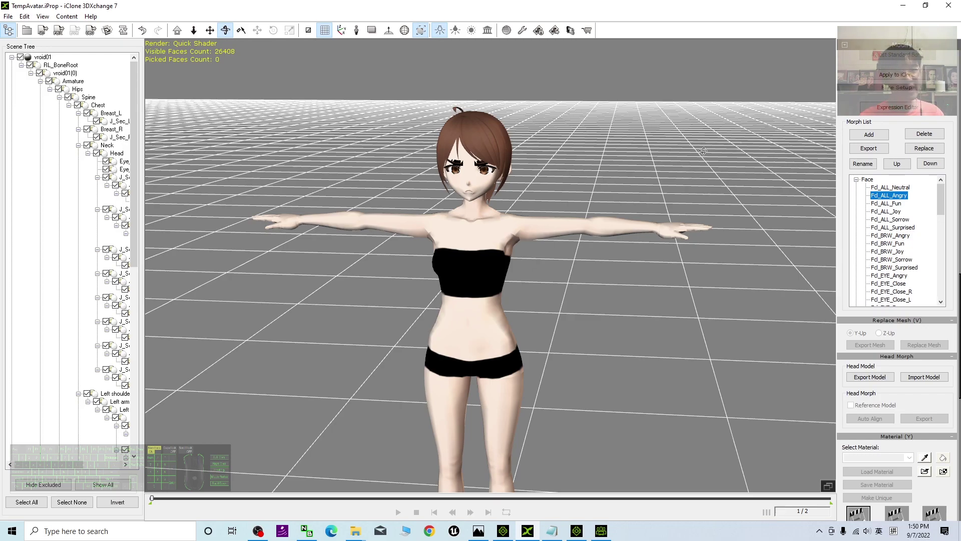
click(868, 180)
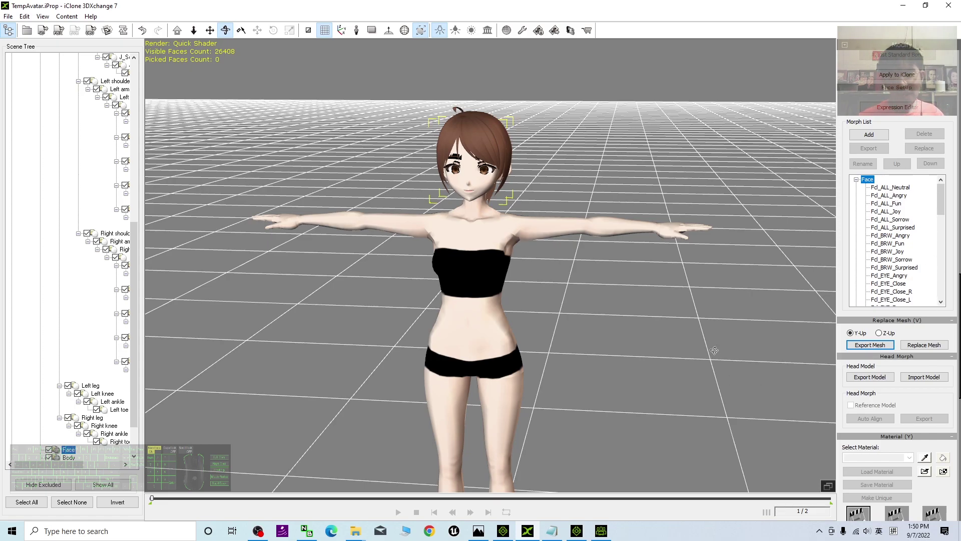
- Switch back from 3DXchange 7 to Character Creator 4 with the imported RootNode character
click(527, 531)
click(528, 534)
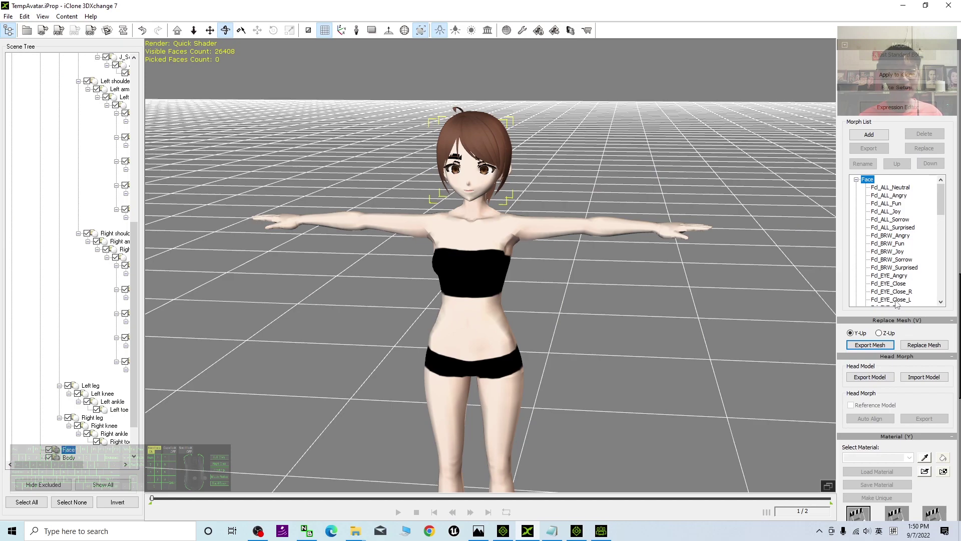
click(602, 531)
click(602, 531)
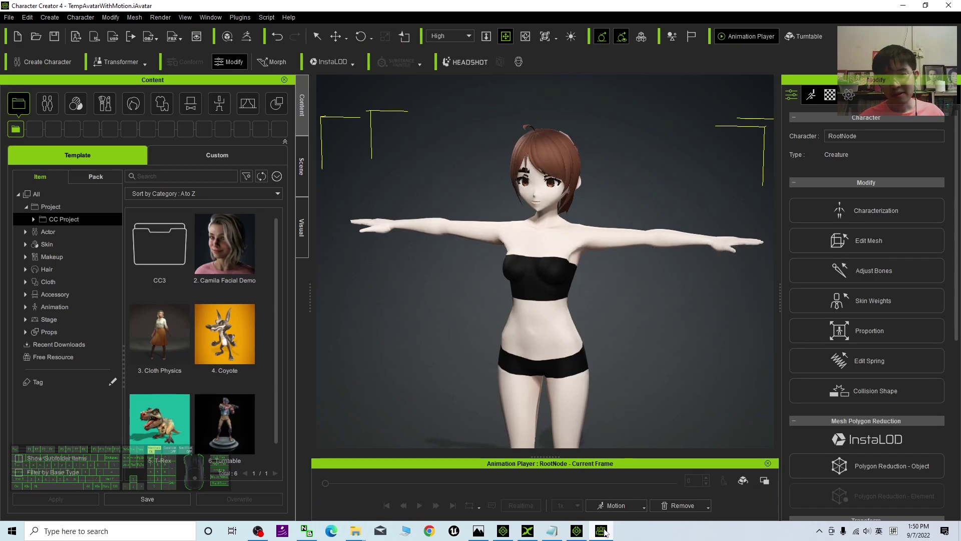
- Switch to iClone 8, examine the sent character's face up close, and bring up the cover.jpg title image in Photos
click(577, 530)
scroll(576, 278, up, 2)
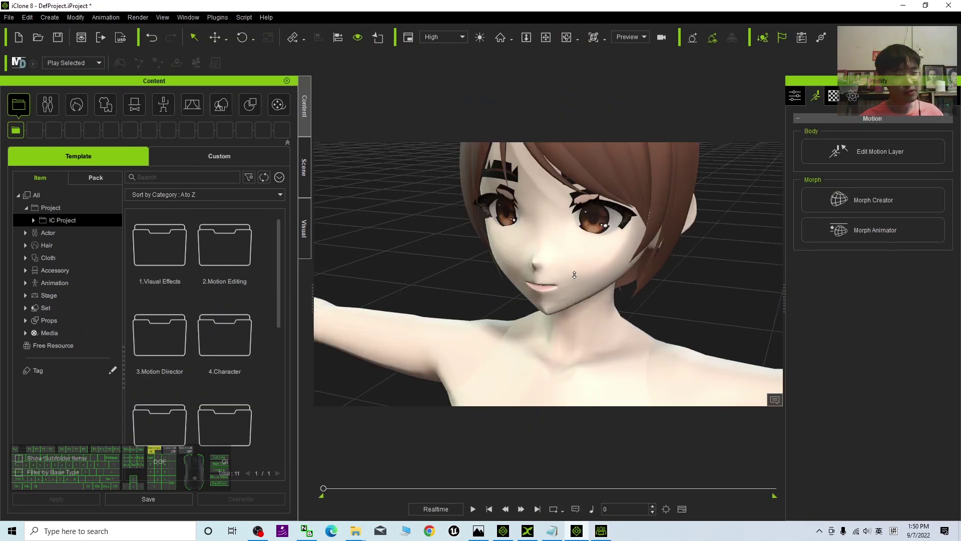
scroll(646, 268, down, 3)
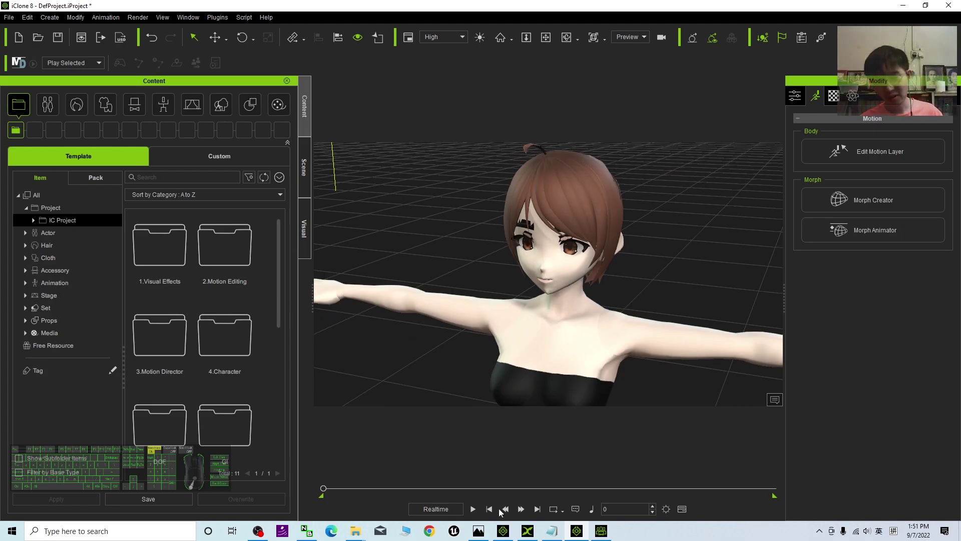
click(528, 530)
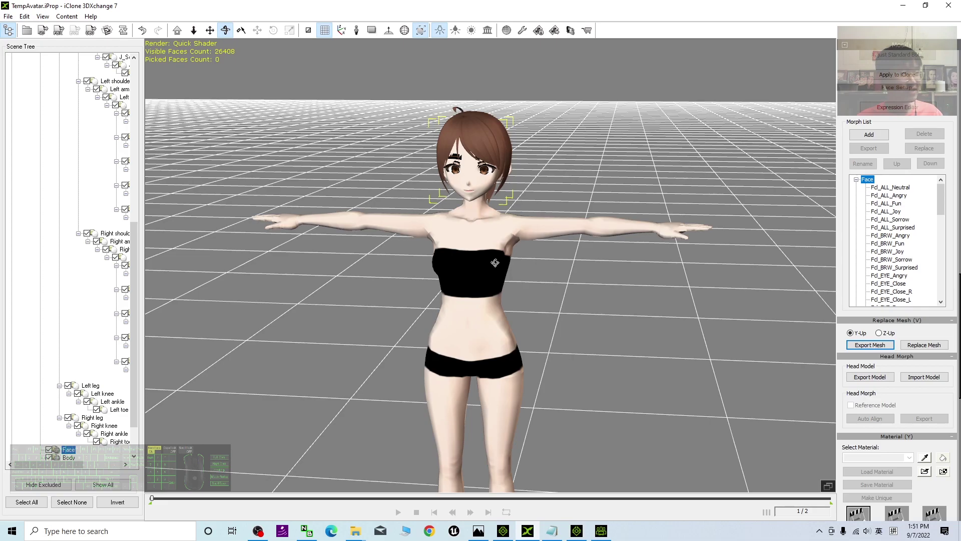
click(479, 531)
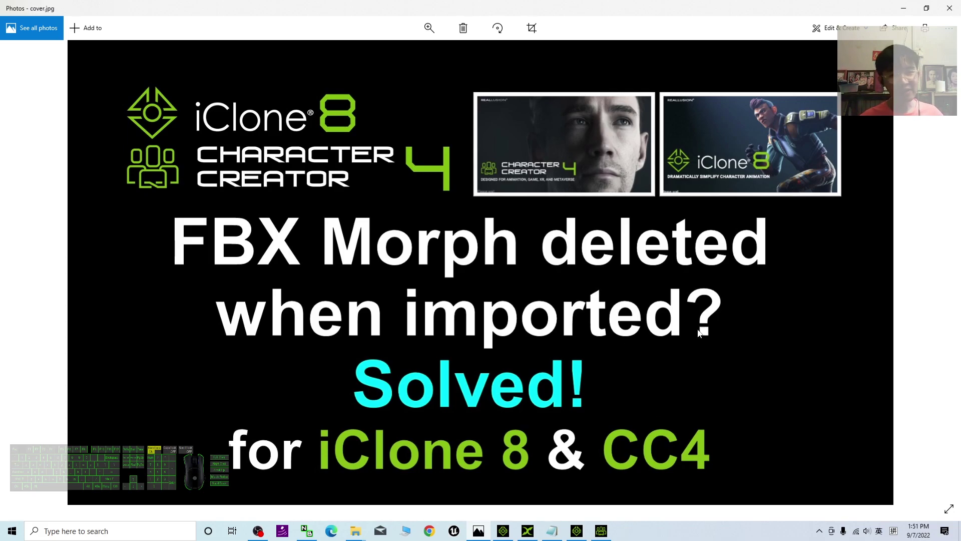
- Review the open 3DXchange 7, Character Creator 4 and iClone 8 projects in turn, and return to cover.jpg in Photos
click(527, 532)
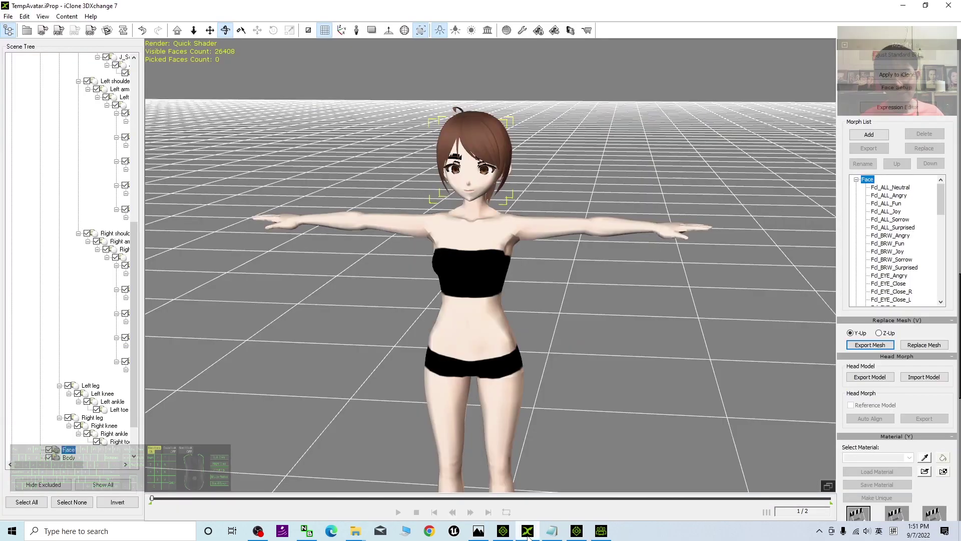
click(503, 532)
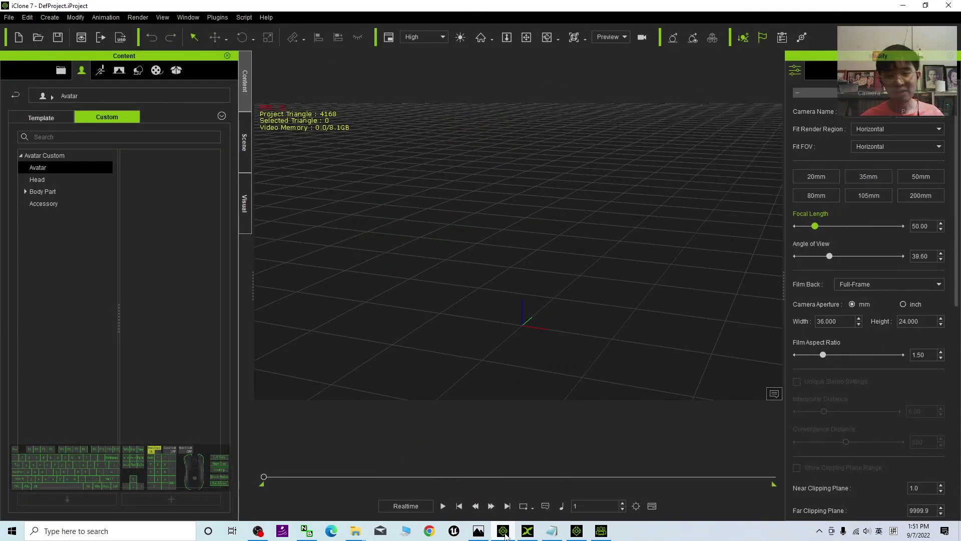
click(505, 534)
click(528, 534)
click(602, 534)
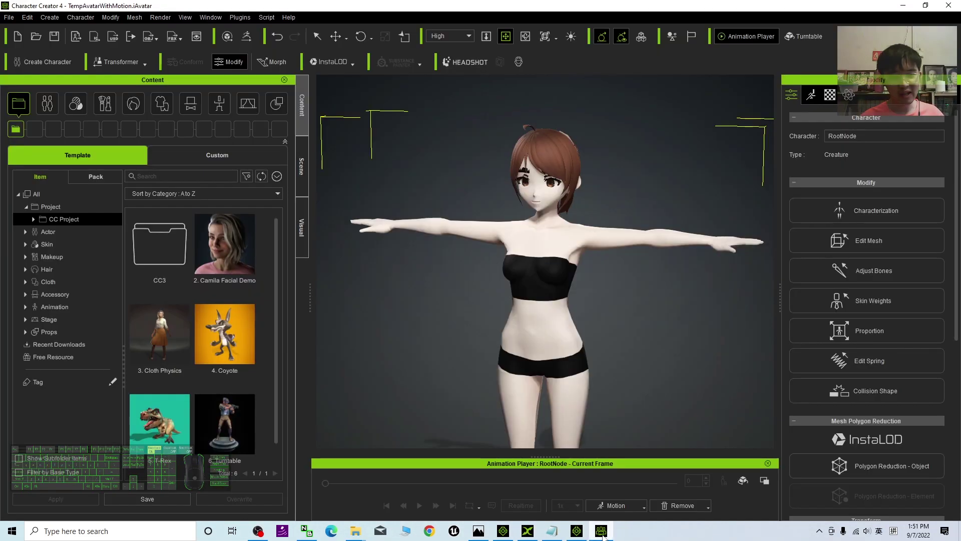
click(577, 532)
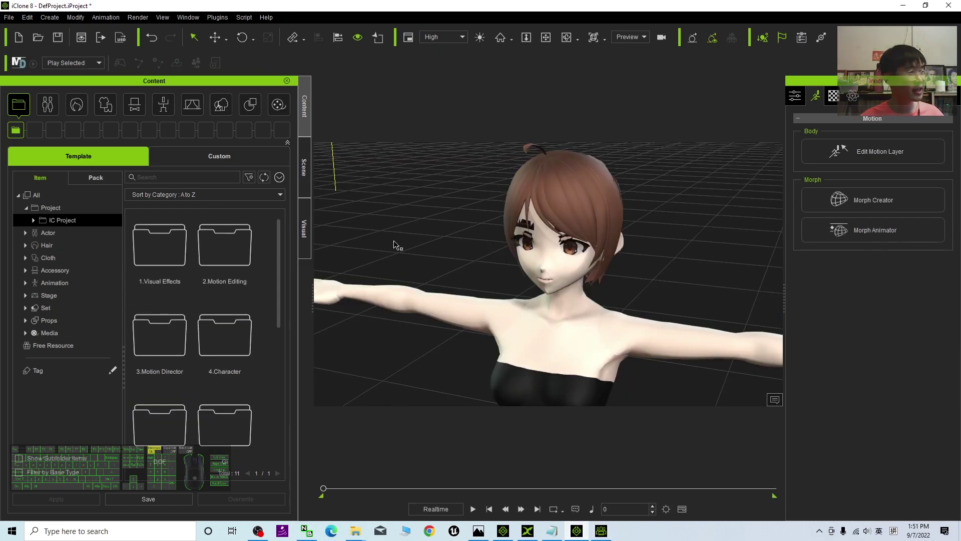
click(479, 532)
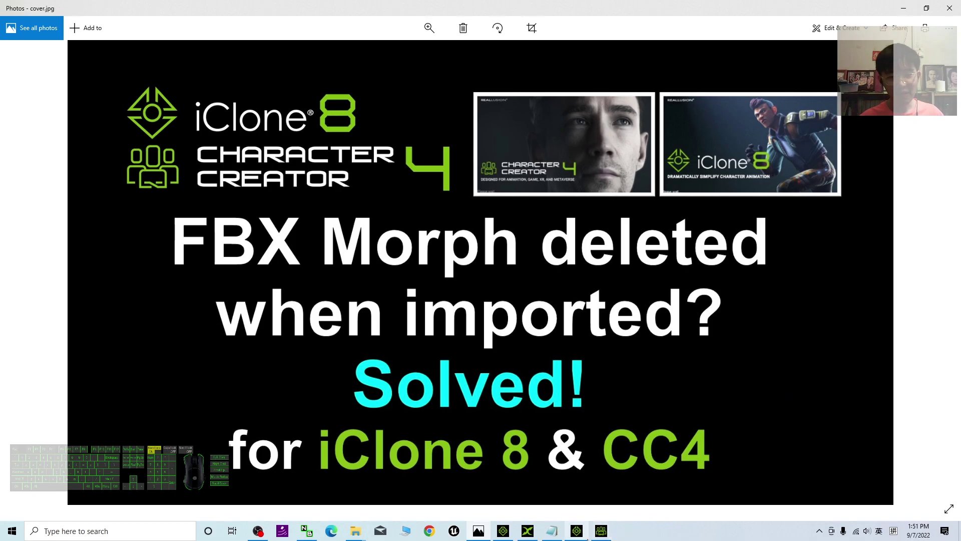
- Switch to 3DXchange 7 and examine the character's head and upper body from an angle and from the front
click(527, 531)
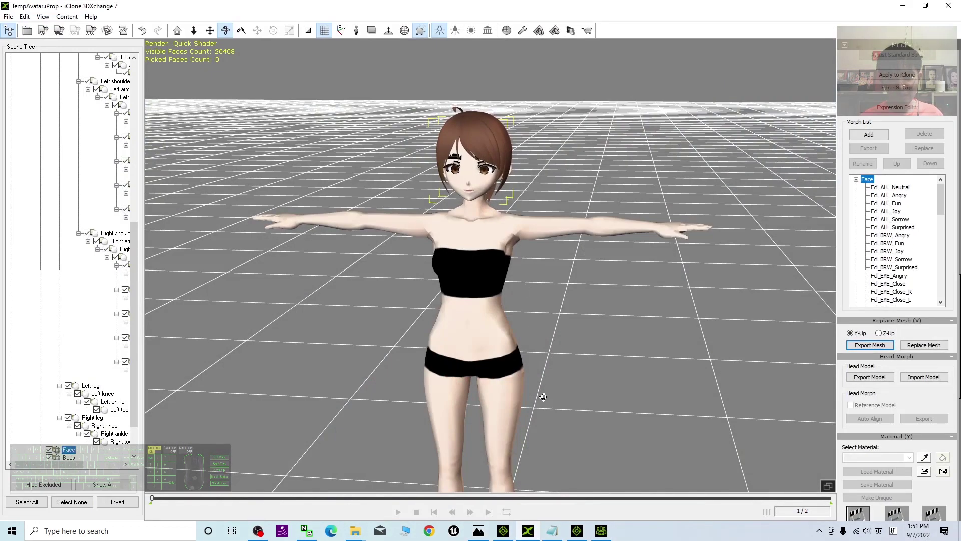
key(x)
drag(543, 397, 500, 286)
key(c)
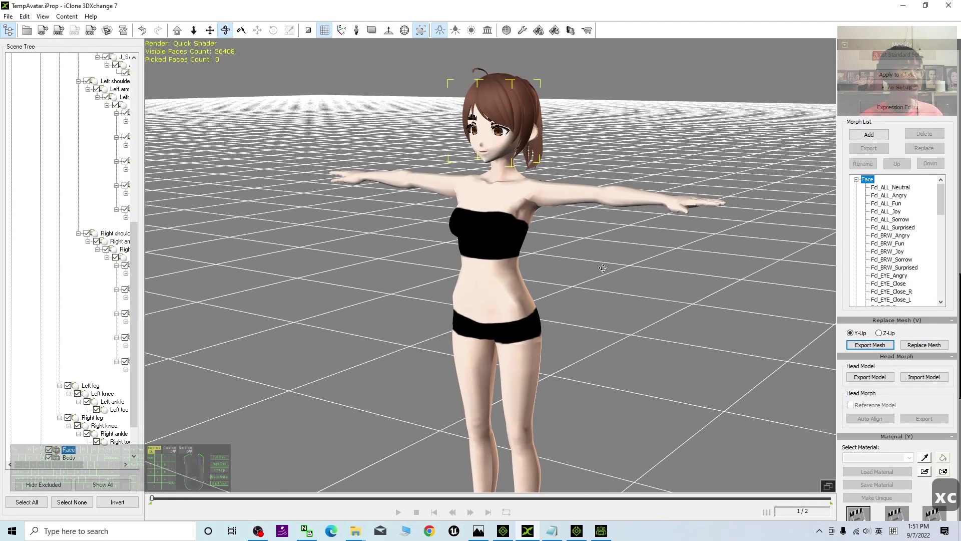
scroll(593, 265, up, 3)
key(x)
drag(593, 265, 591, 350)
key(c)
drag(505, 350, 560, 348)
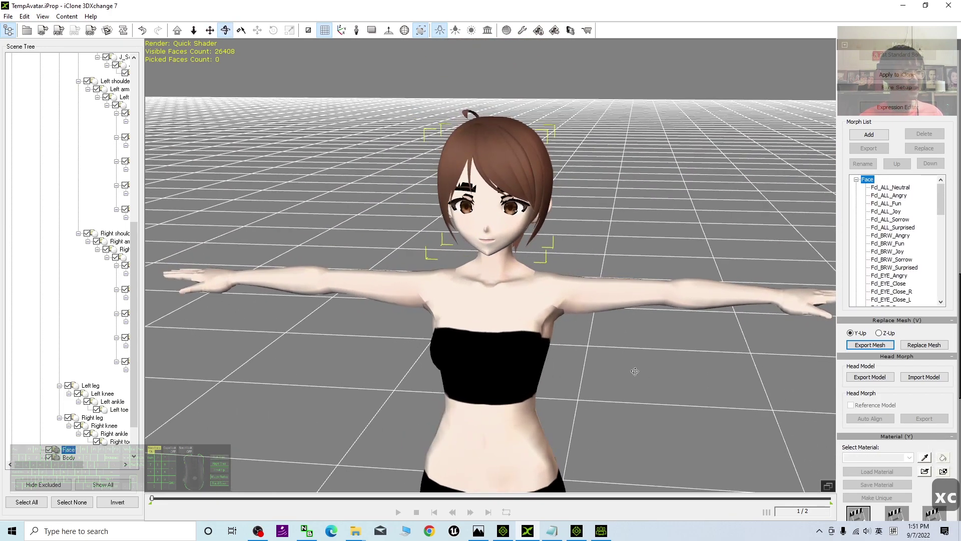